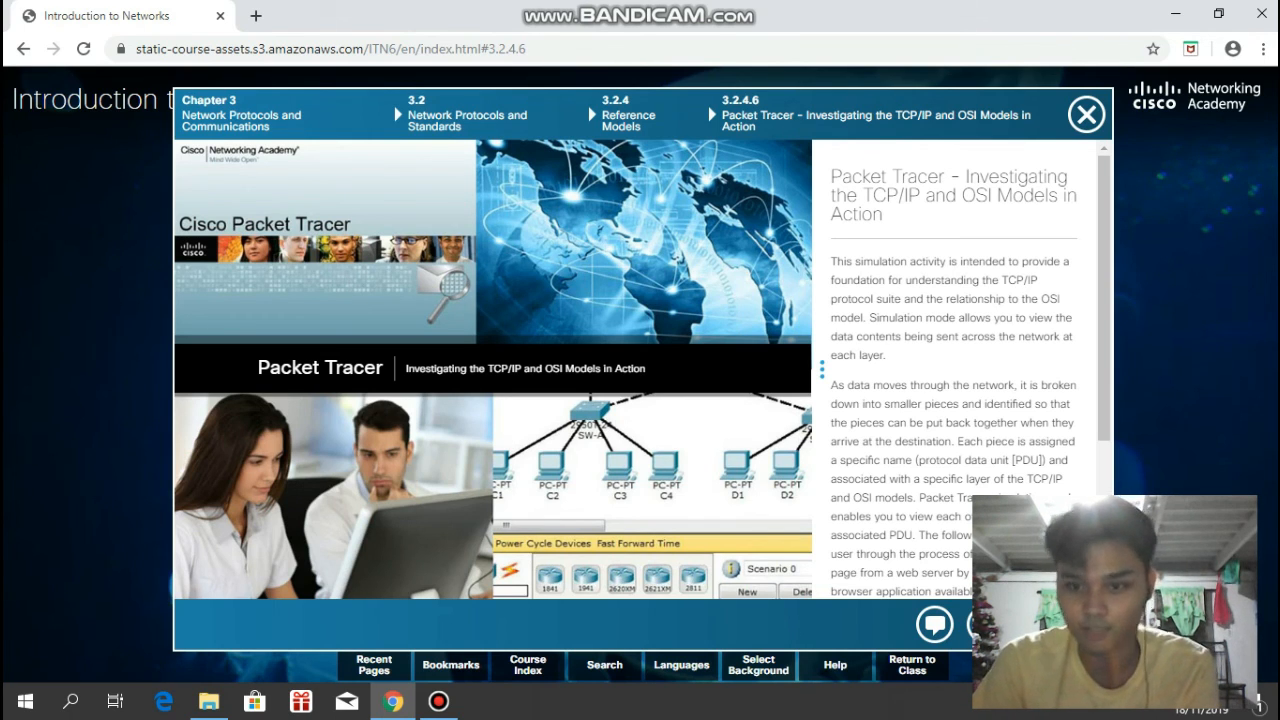
# - Open the downloaded 3.2.4.6 activity on the TCP/IP and OSI models in Cisco Packet Tracer and dismiss the user profile form
pyautogui.scroll(-3, 955, 370)
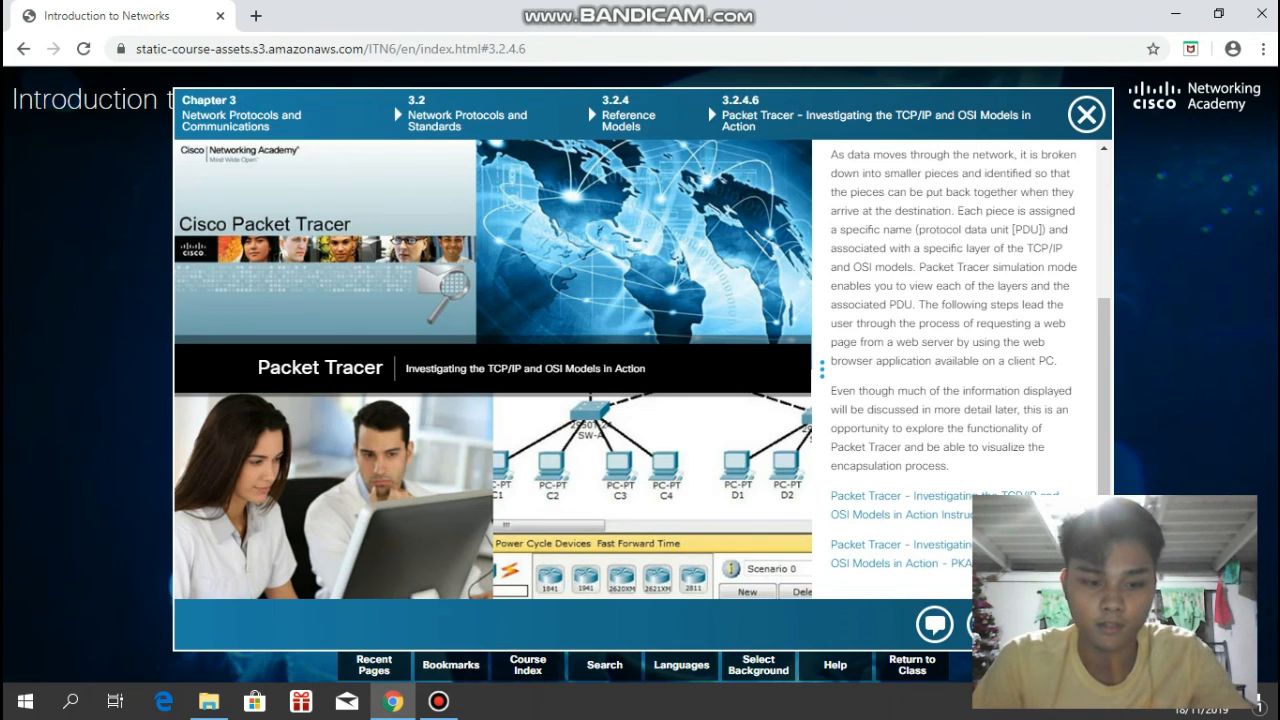
pyautogui.click(209, 701)
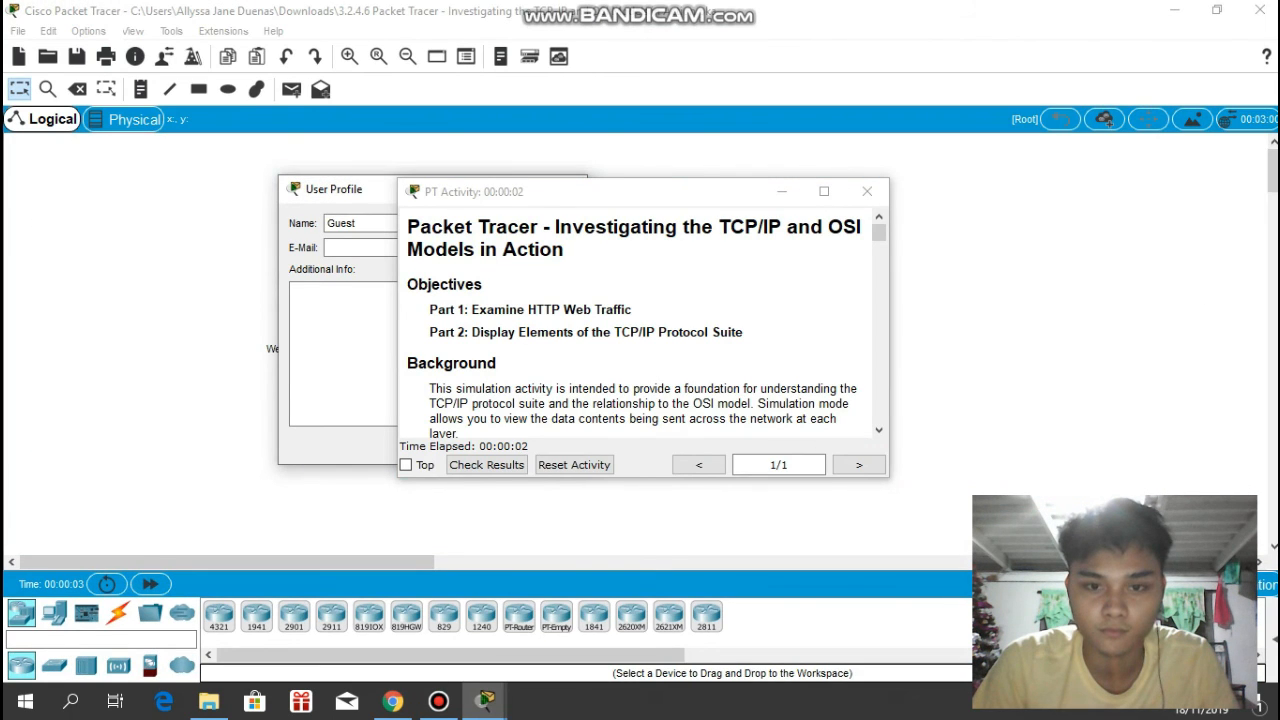
pyautogui.click(345, 189)
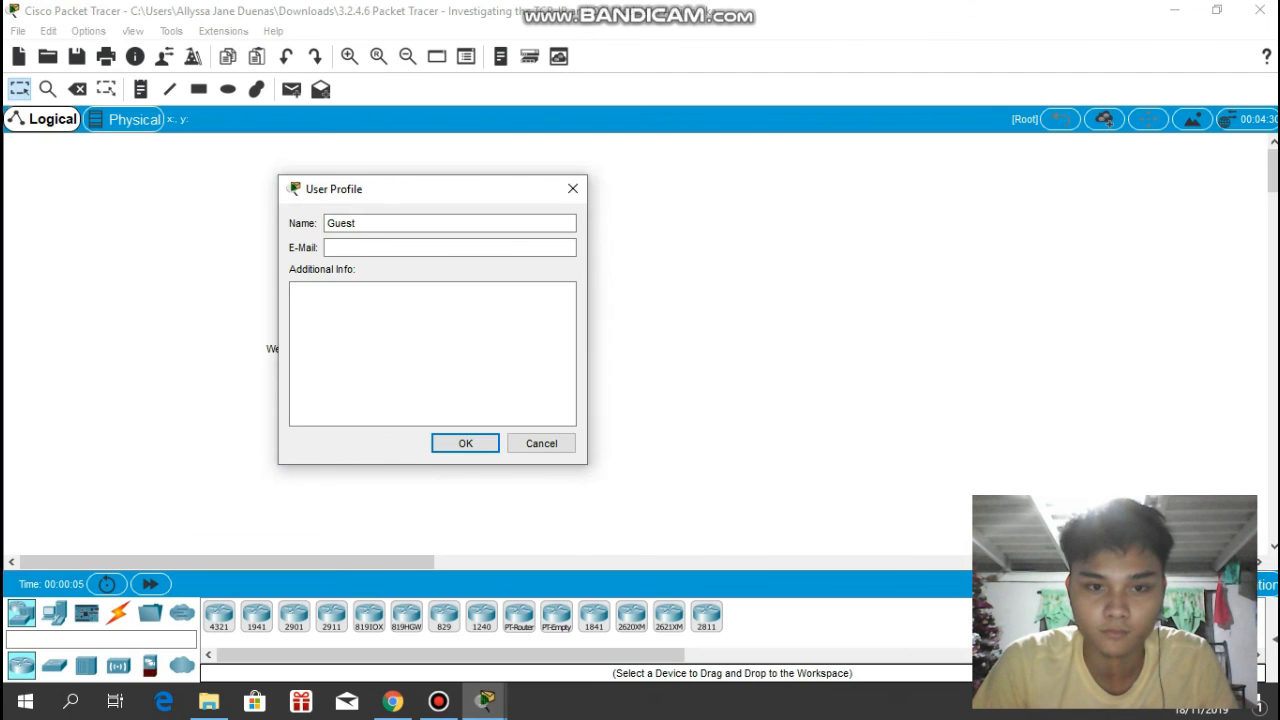
pyautogui.click(573, 188)
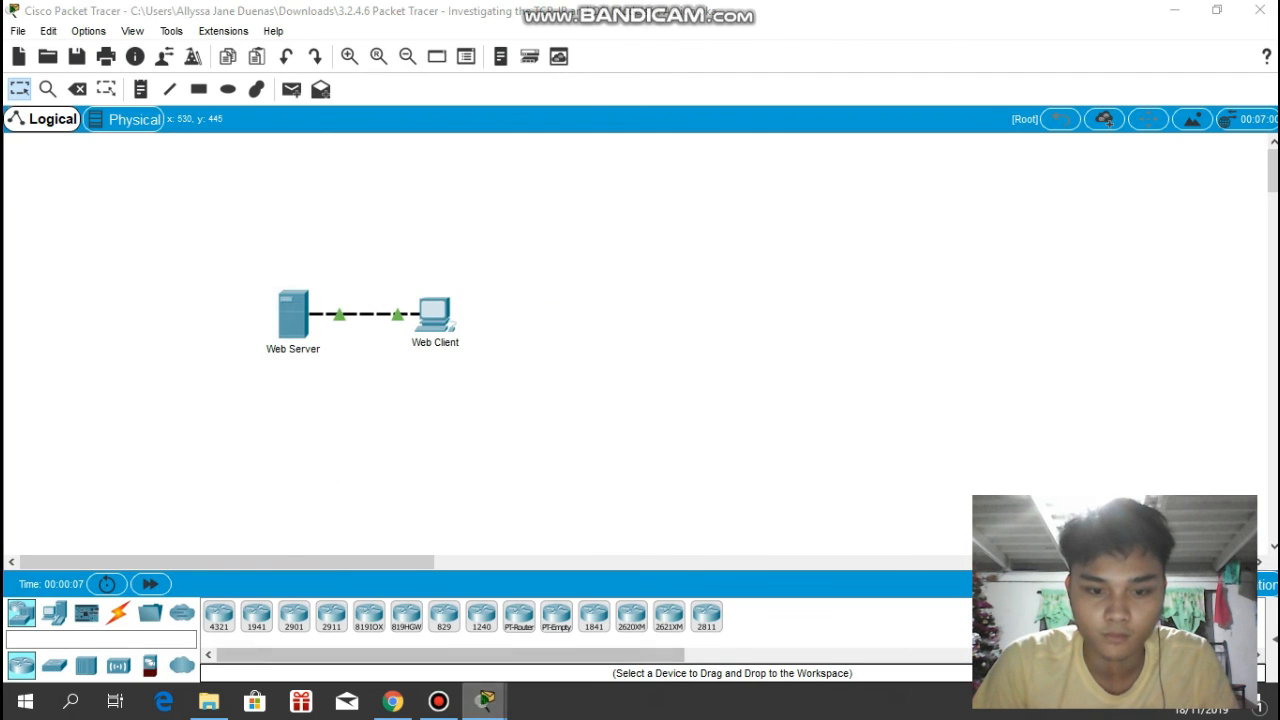
# - Bring up the PT Activity instructions, make the window taller and narrower, and place it clear of the Web Server and Web Client
pyautogui.moveTo(485, 700)
pyautogui.click(388, 615)
pyautogui.moveTo(671, 197); pyautogui.dragTo(1066, 58)
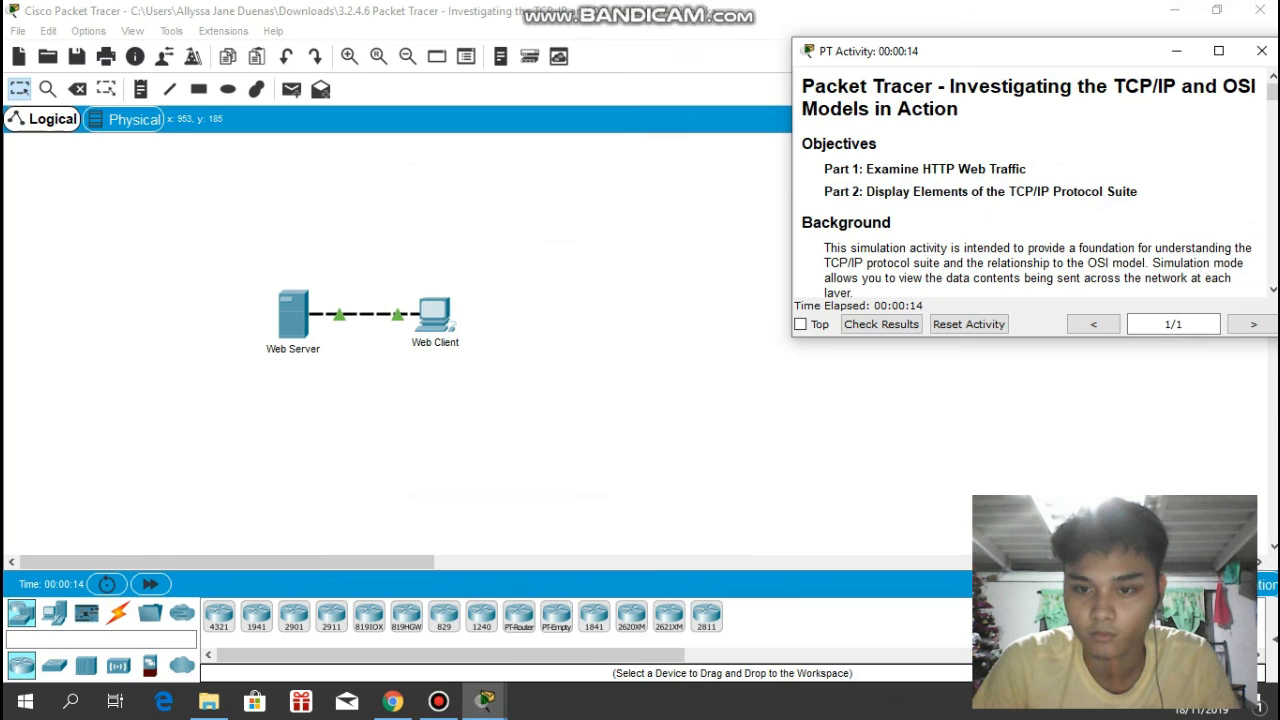
pyautogui.moveTo(1031, 340); pyautogui.dragTo(1020, 431)
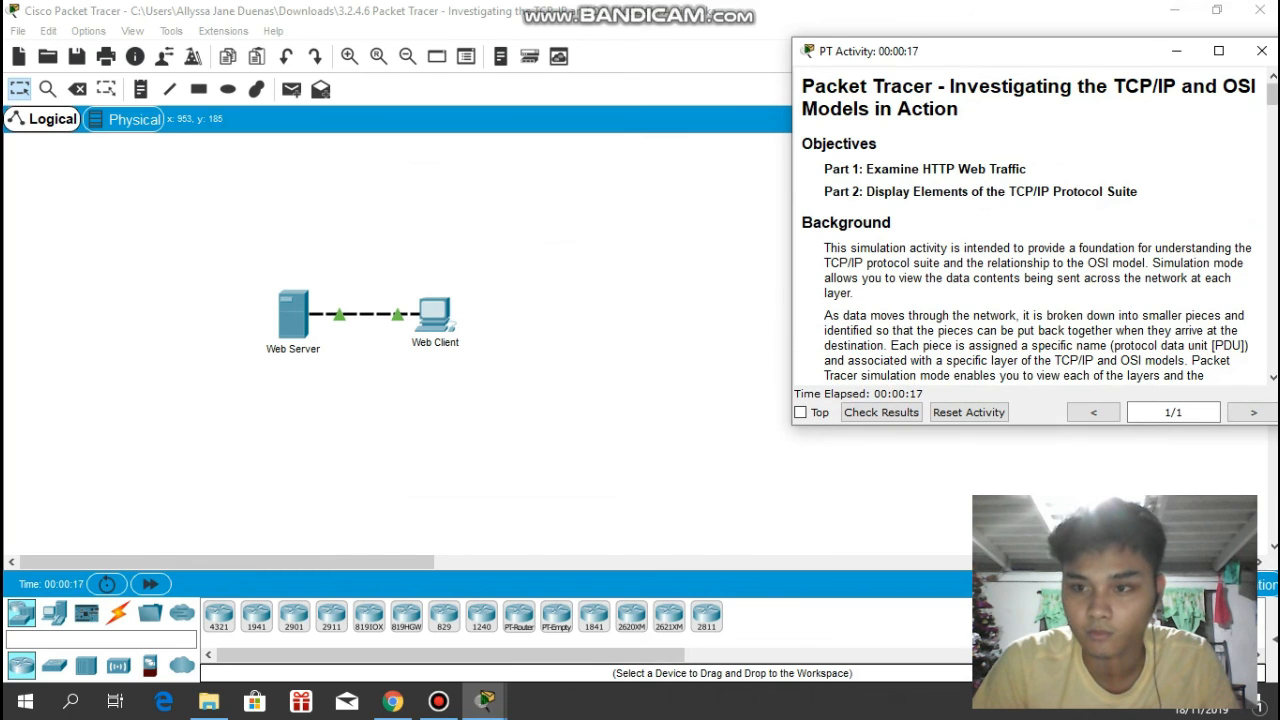
pyautogui.moveTo(792, 189); pyautogui.dragTo(887, 189)
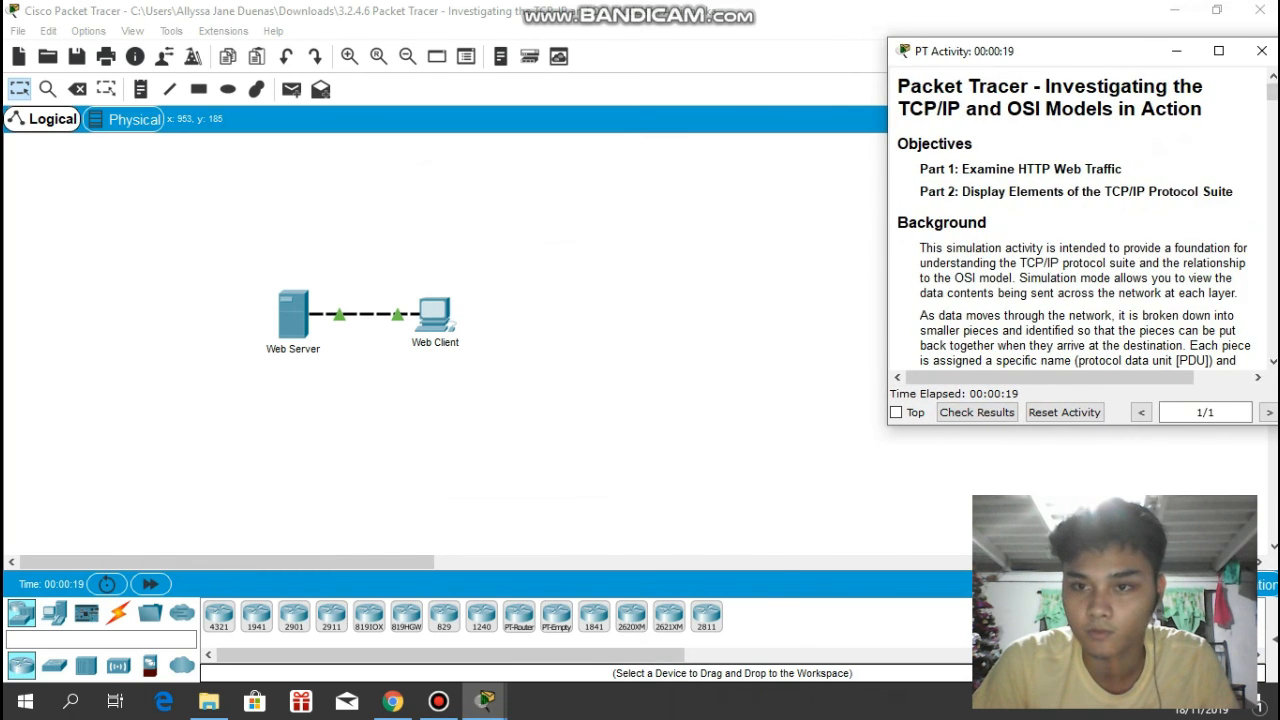
pyautogui.moveTo(1095, 50); pyautogui.dragTo(1025, 41)
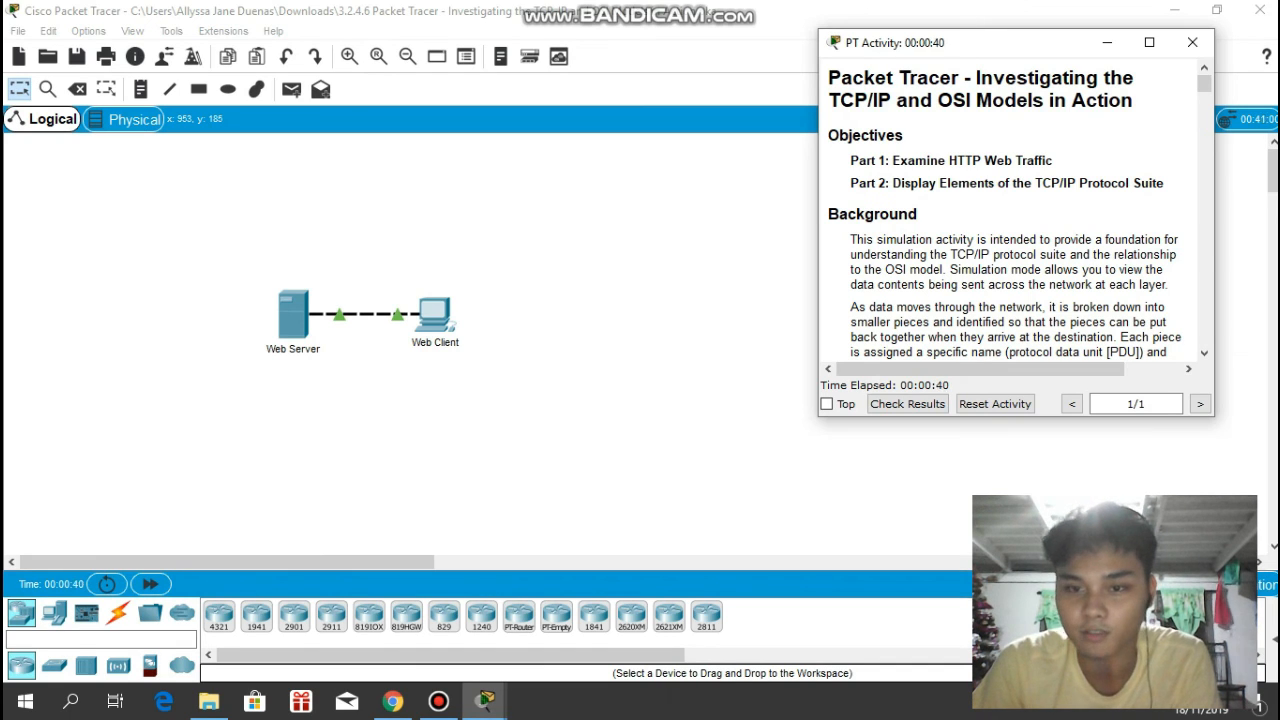
# - Read the activity background and the Part 1 Step 1 instructions on Simulation mode and event list filters
pyautogui.scroll(-1, 1015, 215)
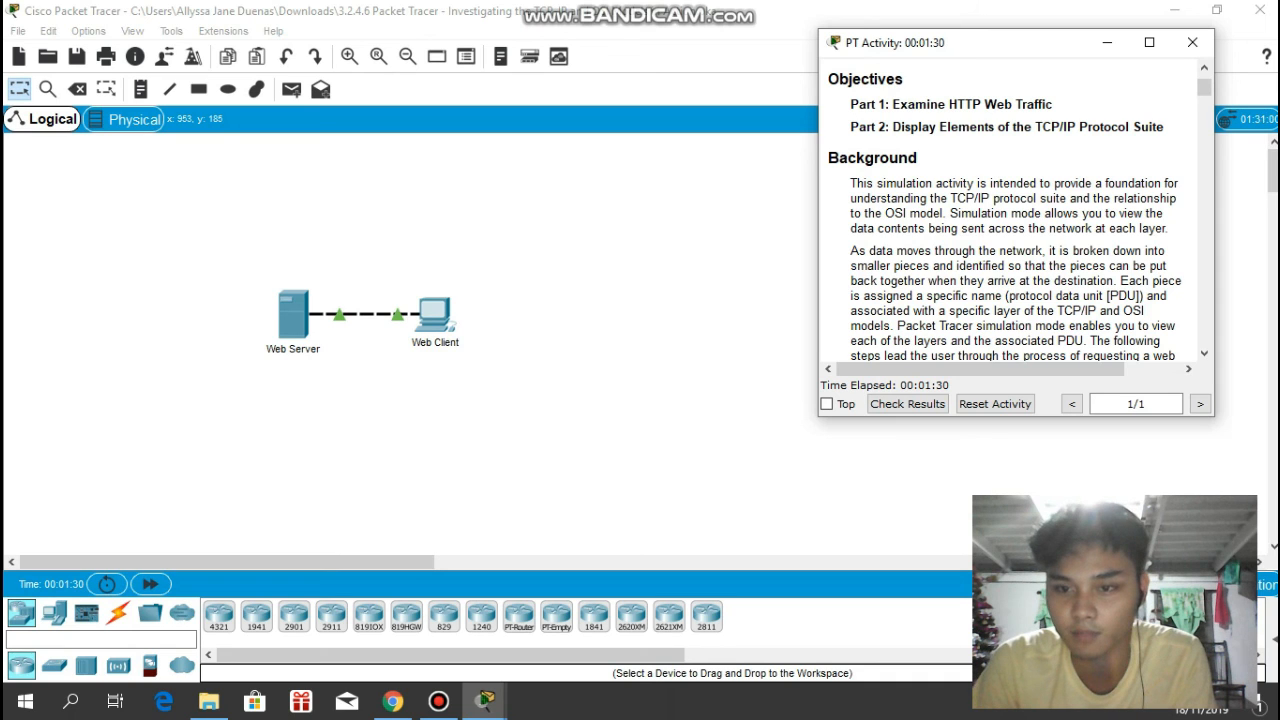
pyautogui.scroll(-1, 1015, 220)
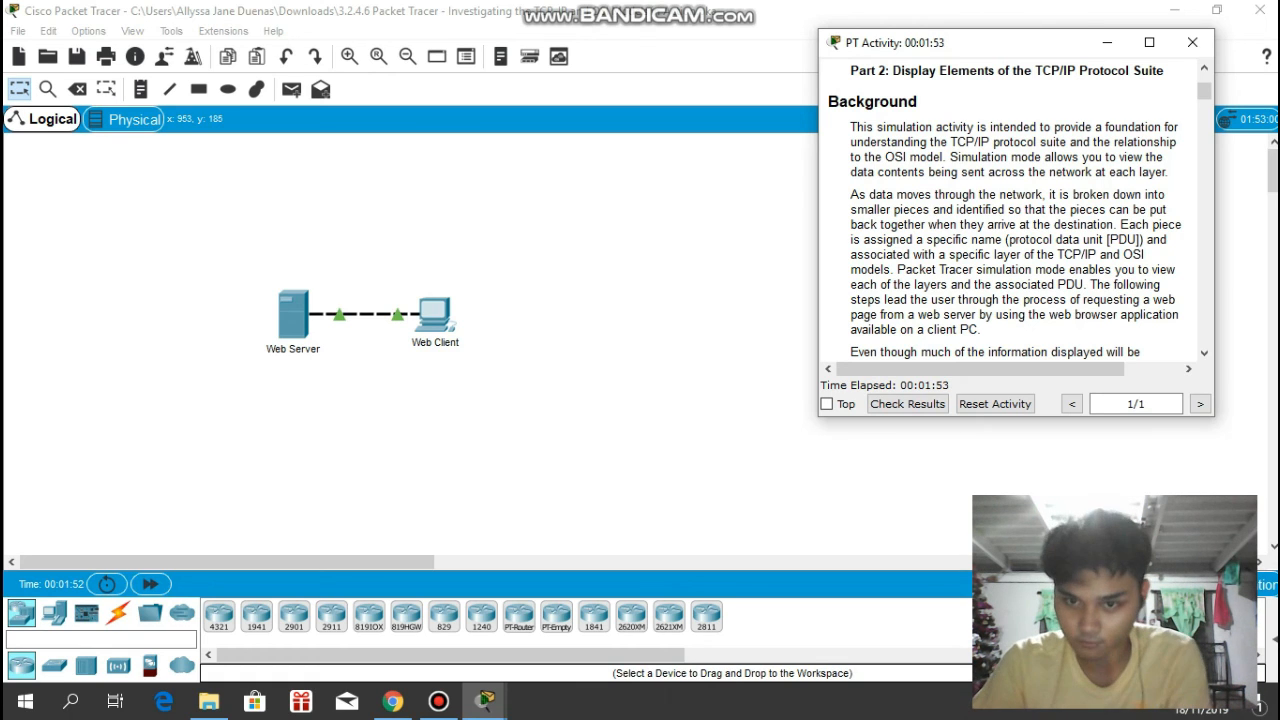
pyautogui.scroll(-1, 1020, 212)
pyautogui.scroll(-1, 1020, 212)
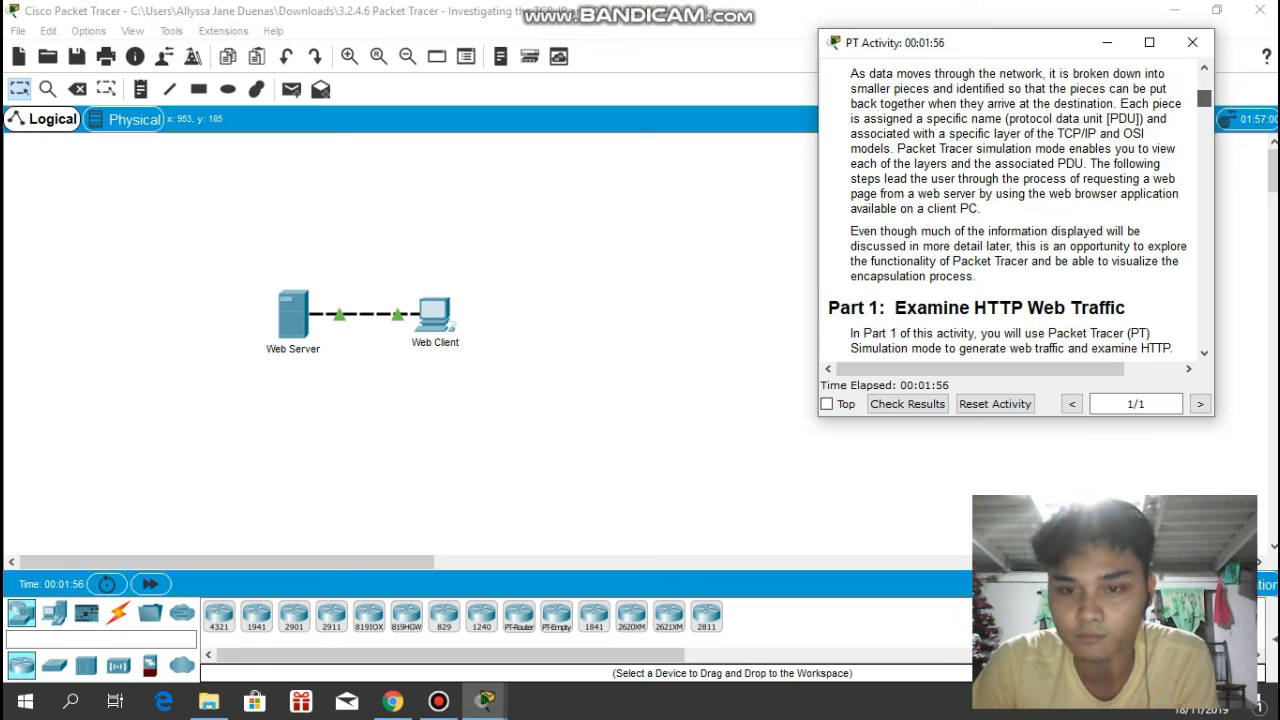
pyautogui.scroll(-1, 1010, 210)
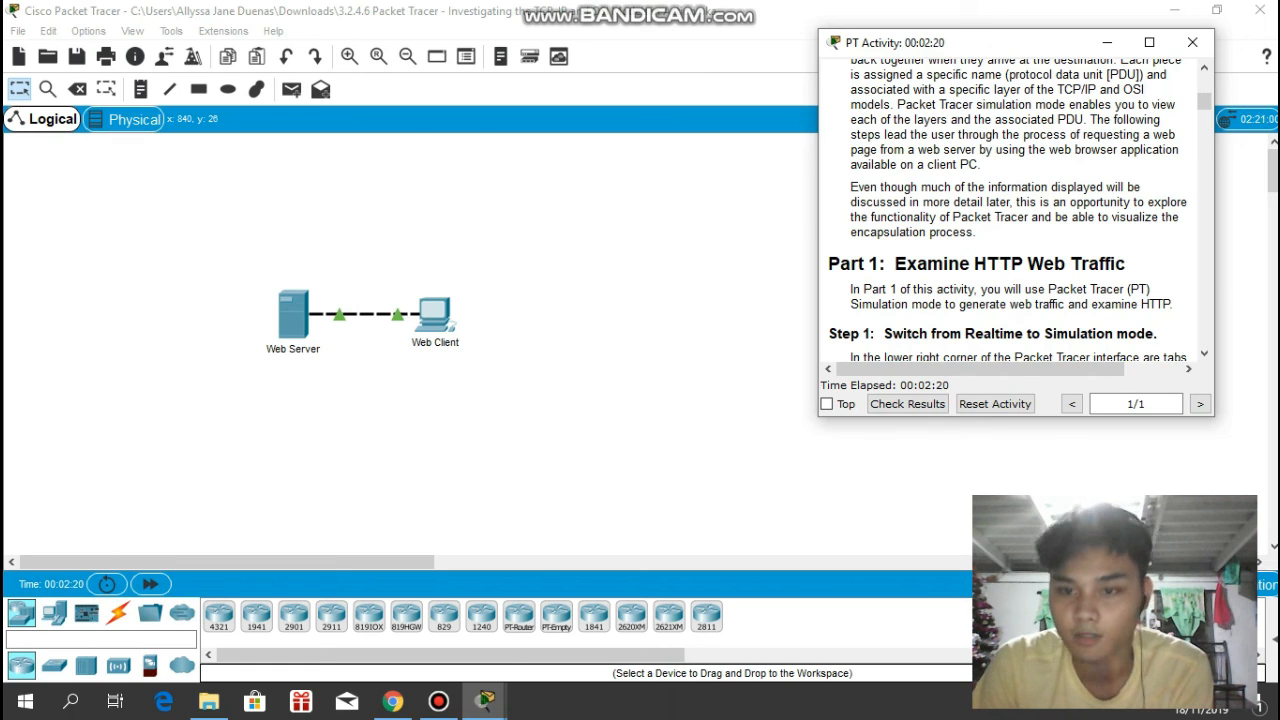
pyautogui.scroll(-3, 1010, 210)
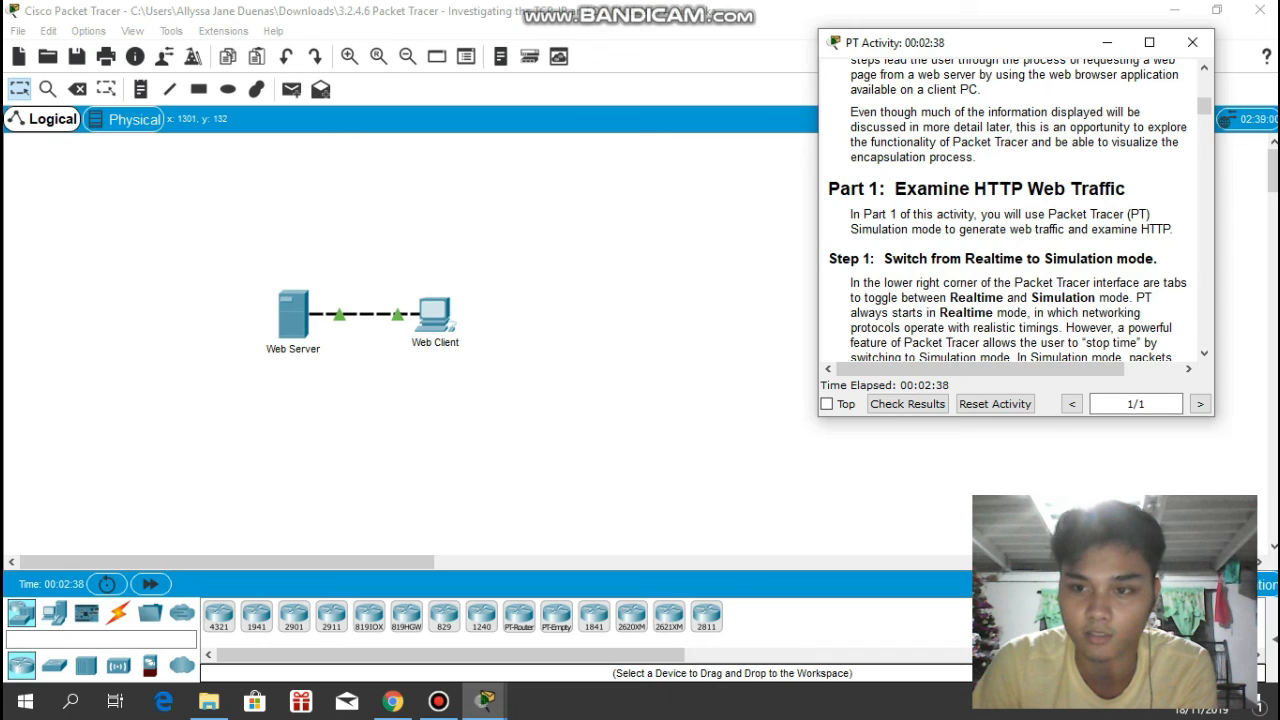
pyautogui.scroll(-5, 1010, 210)
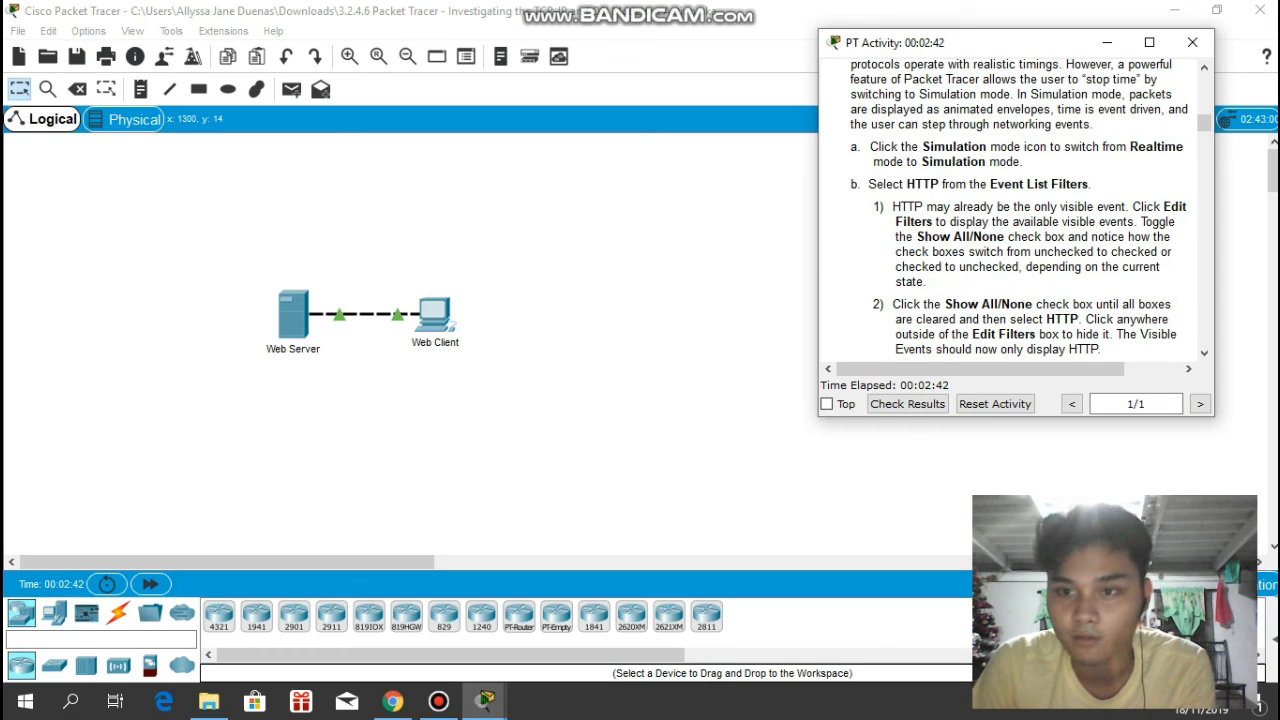
pyautogui.scroll(3, 1030, 210)
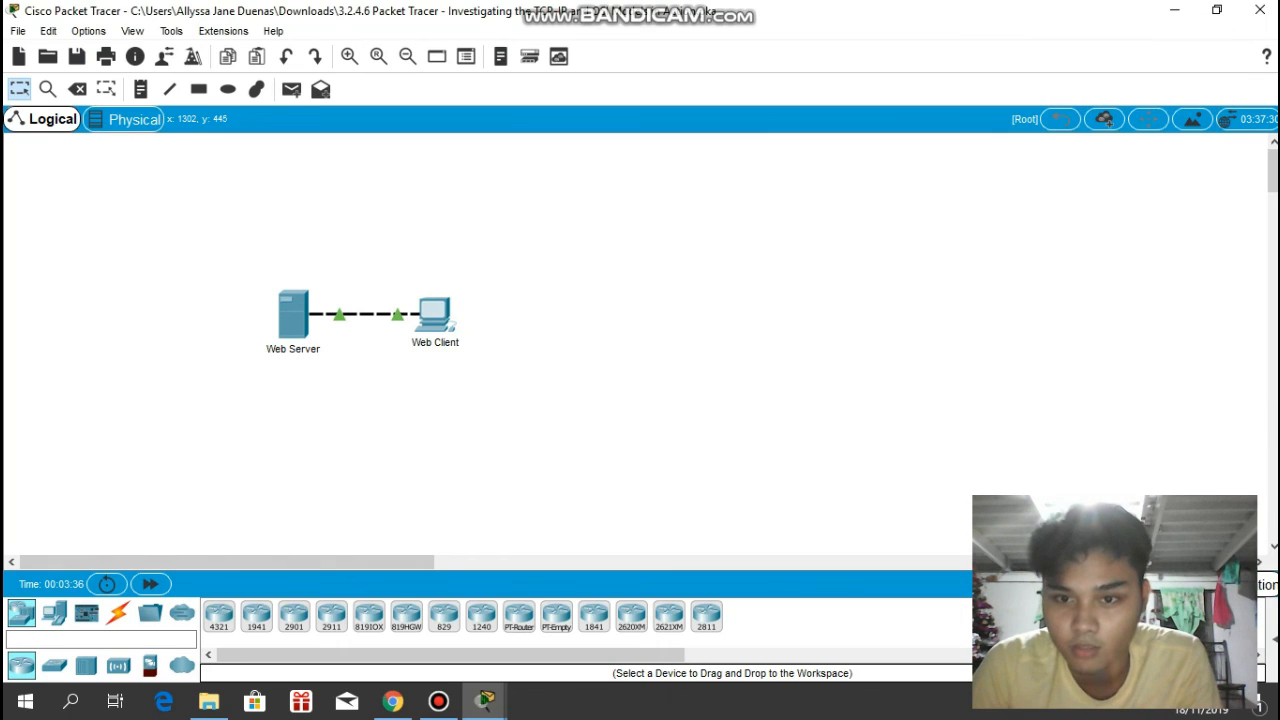
# - Switch from Realtime to Simulation mode and keep the activity instructions always on top, clear of the Simulation Panel
pyautogui.hotkey('shift', 's')
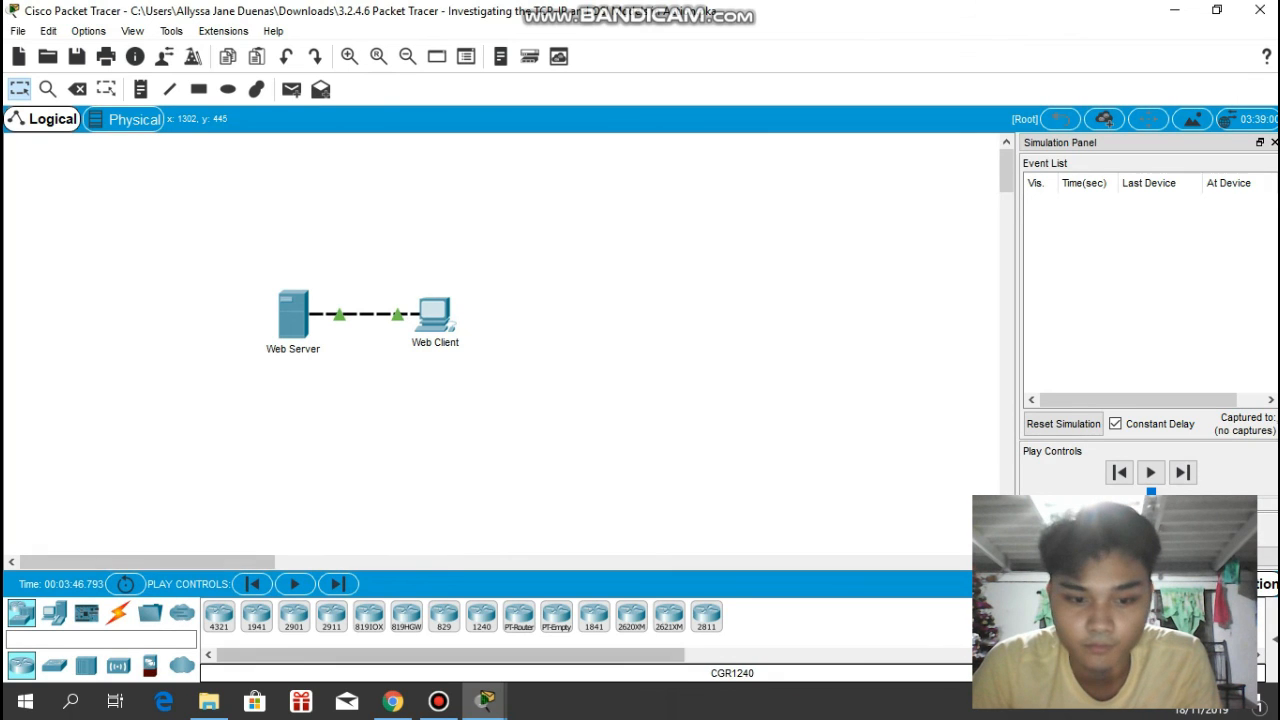
pyautogui.click(485, 700)
pyautogui.click(385, 612)
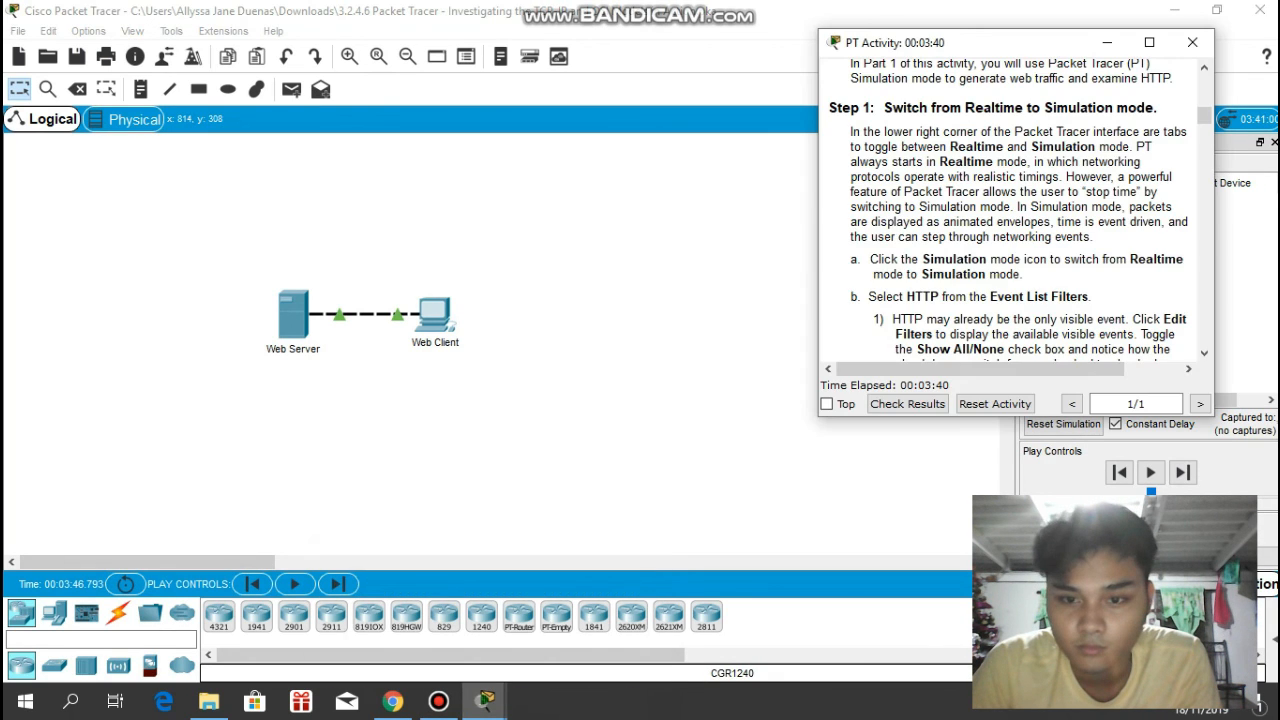
pyautogui.click(827, 404)
pyautogui.moveTo(1032, 43); pyautogui.dragTo(790, 15)
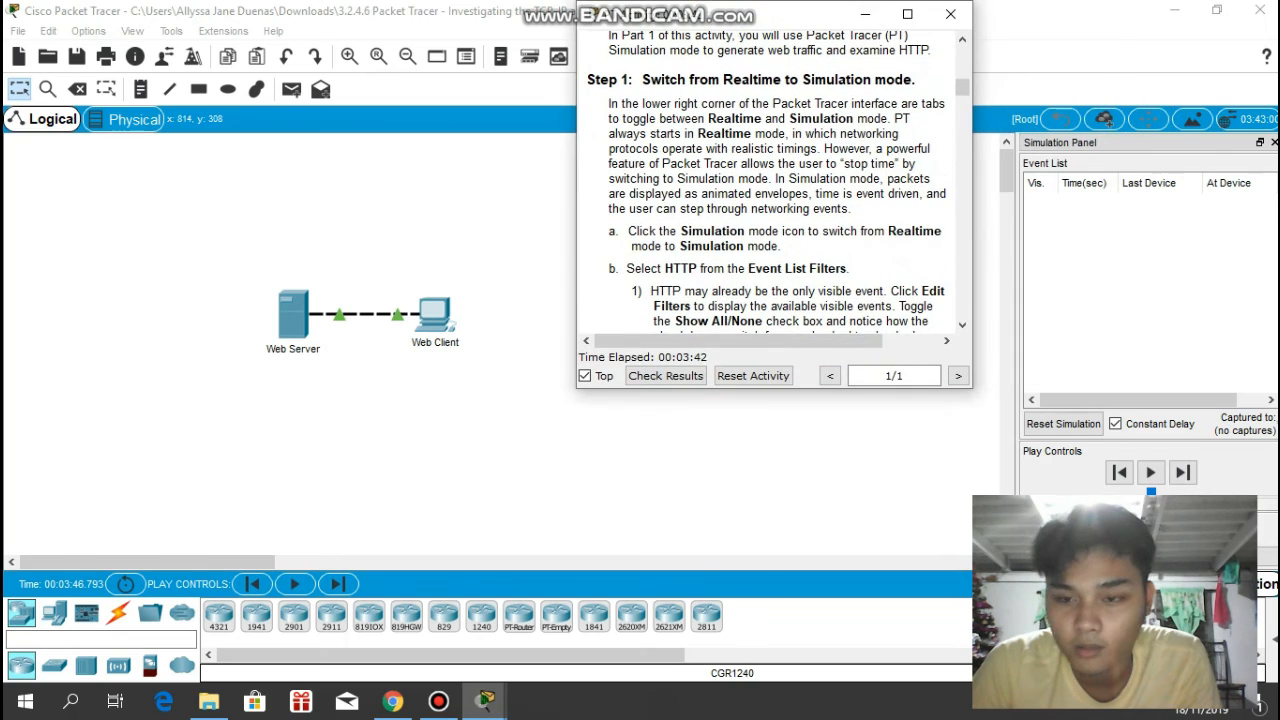
# - Open the event list filters for editing and arrange the filter window side by side with the activity instructions
pyautogui.scroll(-1, 766, 180)
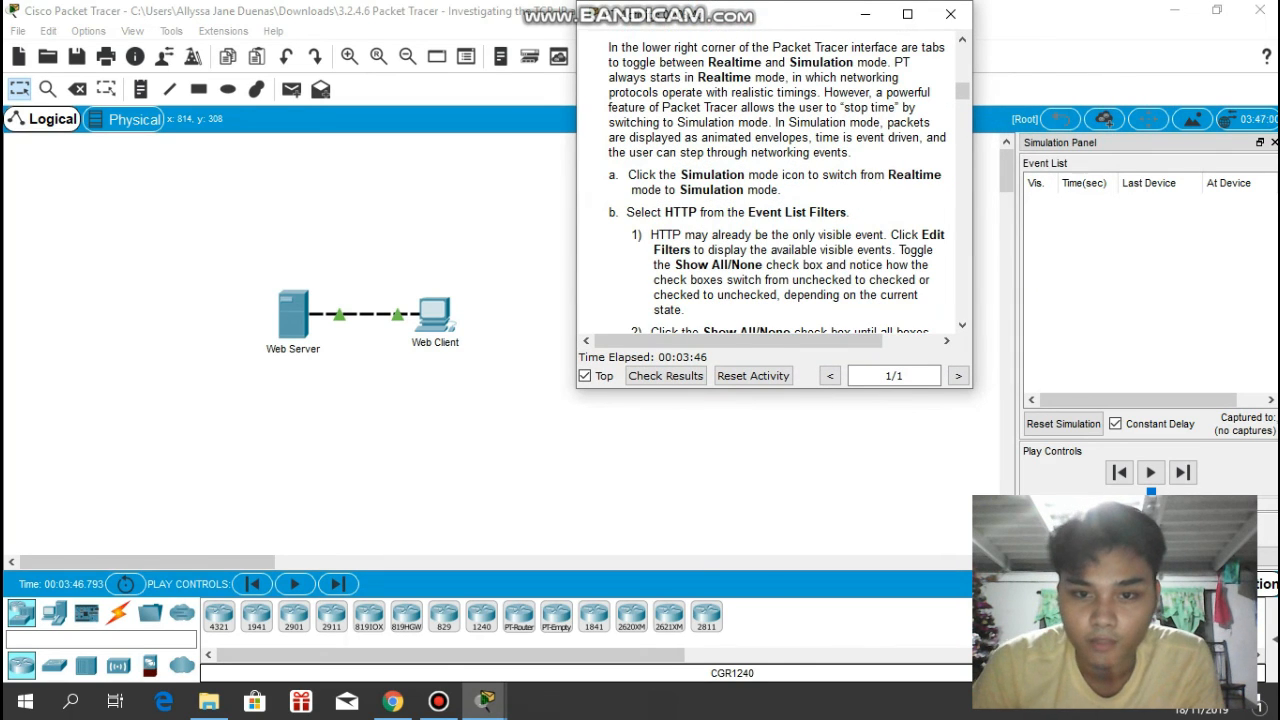
pyautogui.scroll(-1, 766, 180)
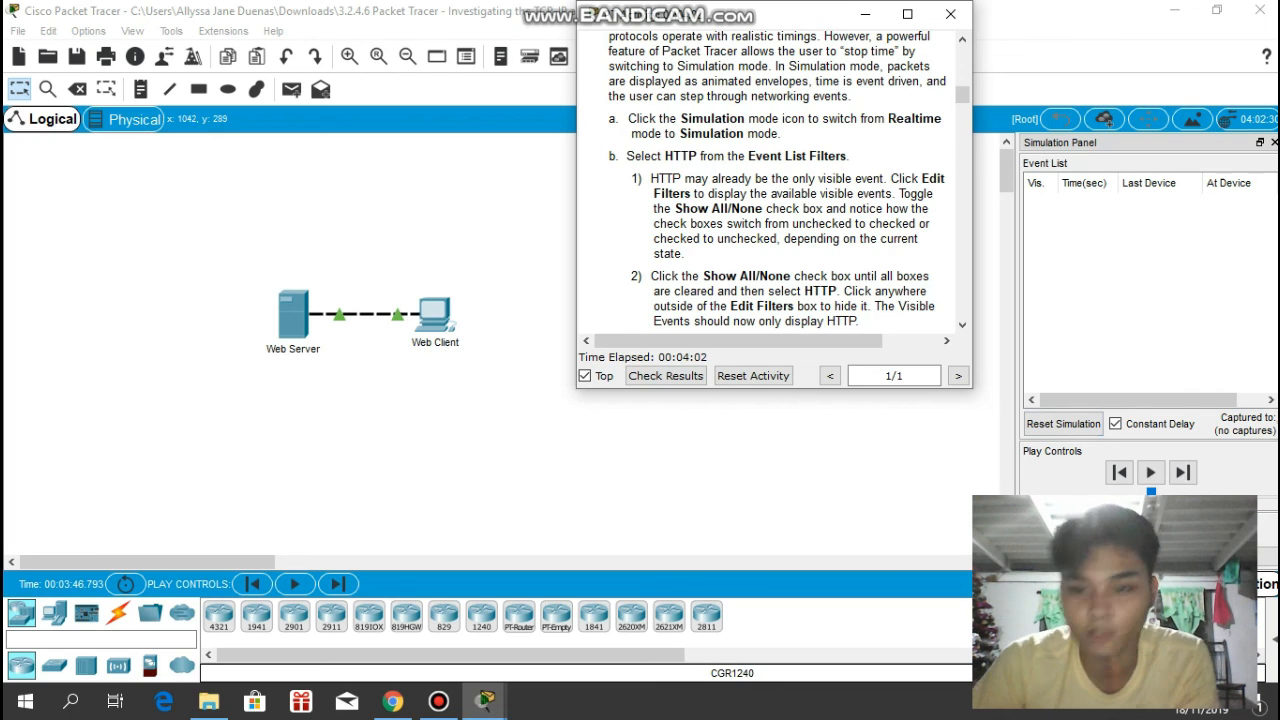
pyautogui.click(1090, 556)
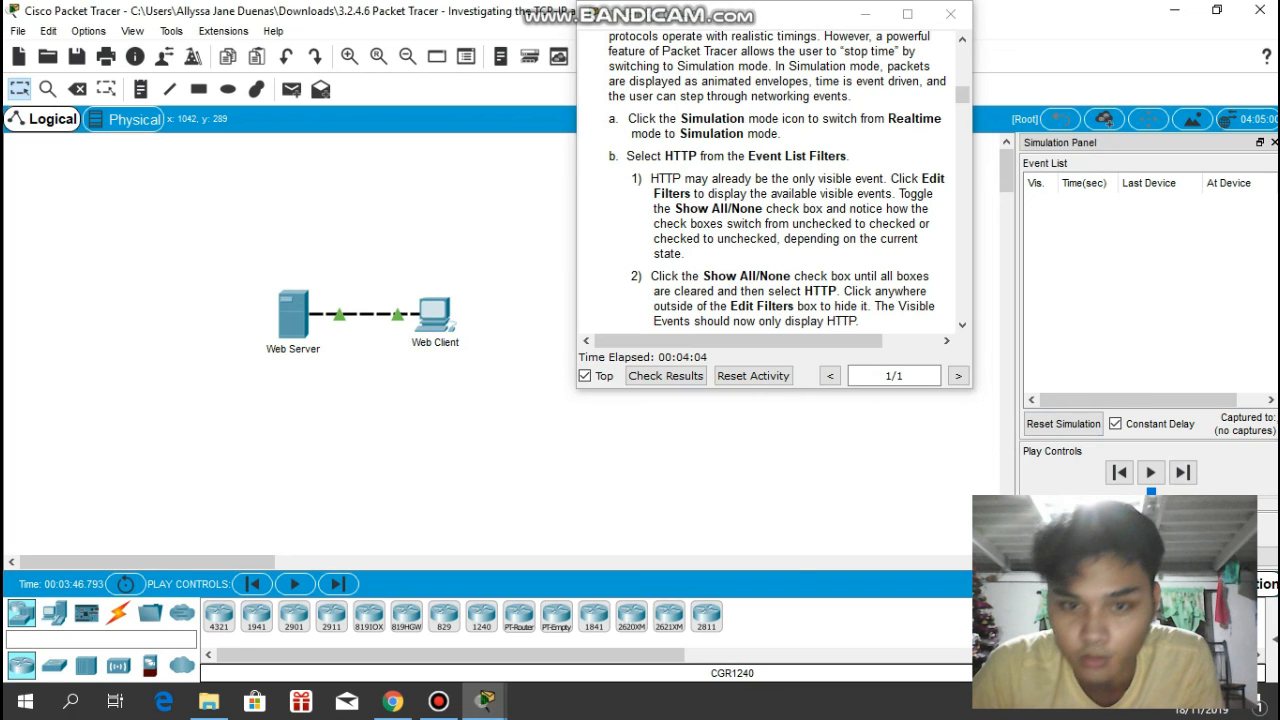
pyautogui.moveTo(820, 14); pyautogui.dragTo(435, 44)
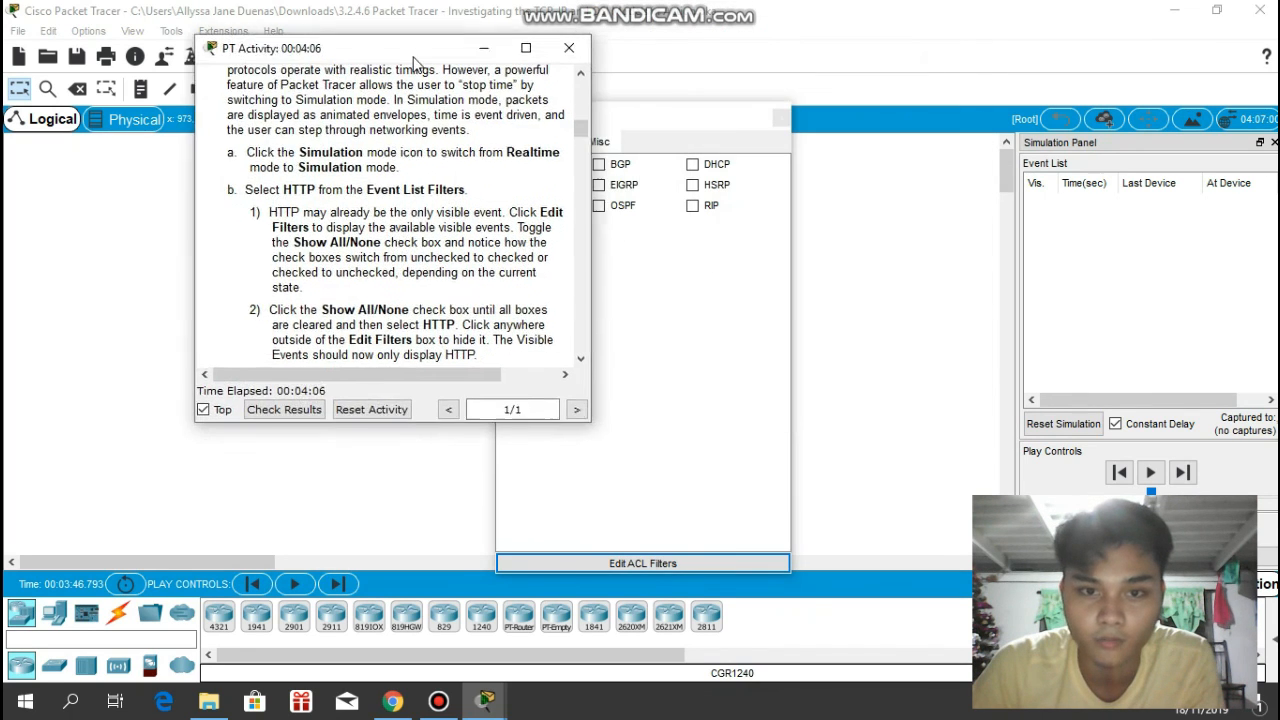
pyautogui.moveTo(657, 120); pyautogui.dragTo(824, 62)
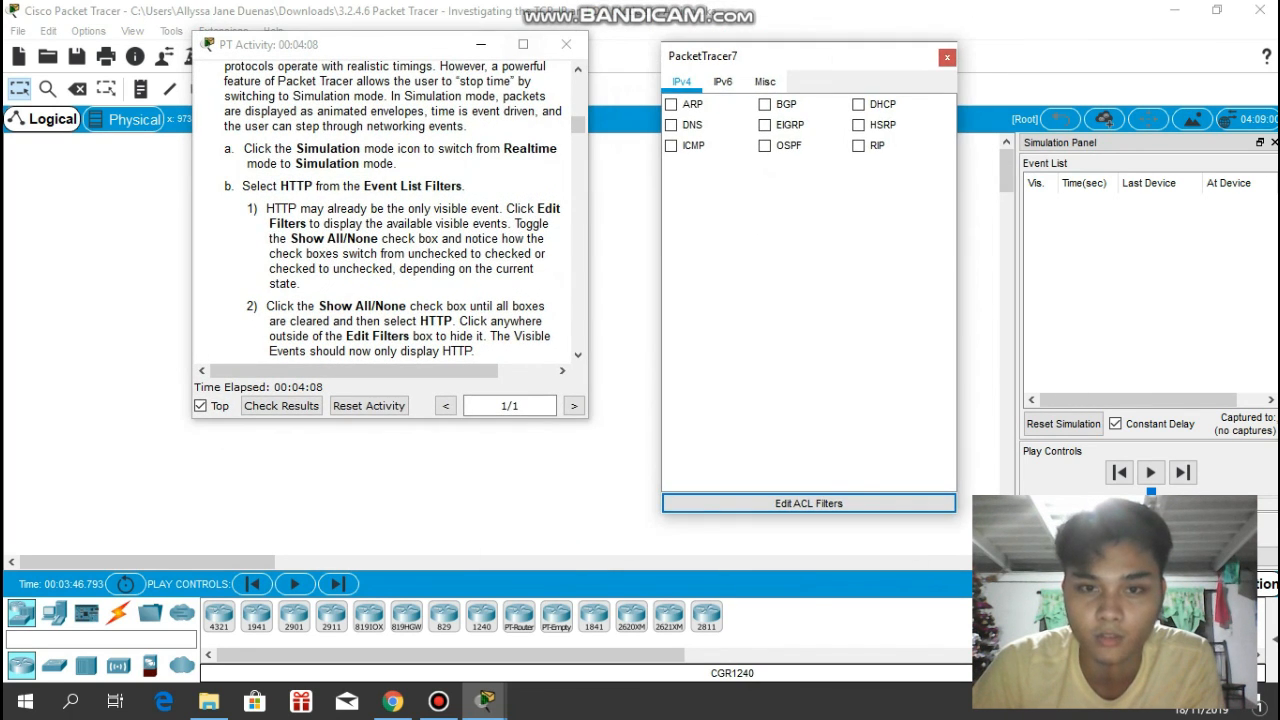
pyautogui.moveTo(566, 44); pyautogui.dragTo(618, 36)
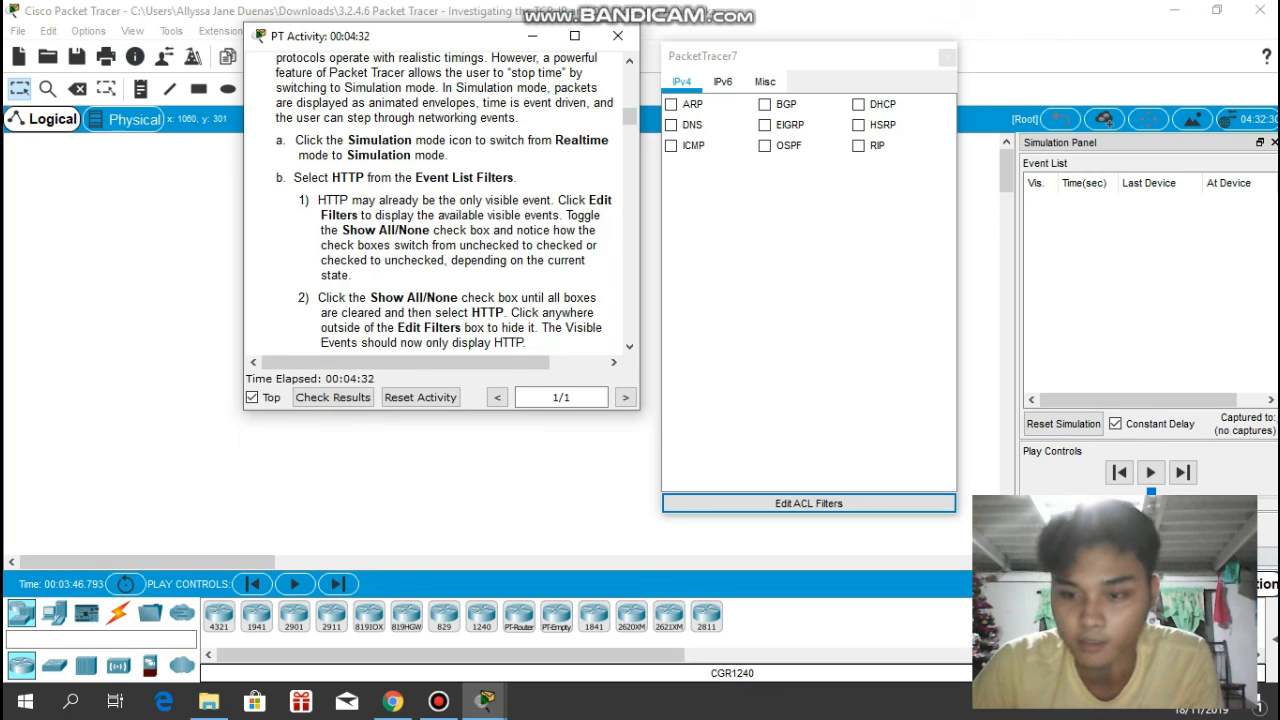
# - Toggle Show All/None until every event filter is cleared, select only HTTP, and close the filter window
pyautogui.click(1212, 556)
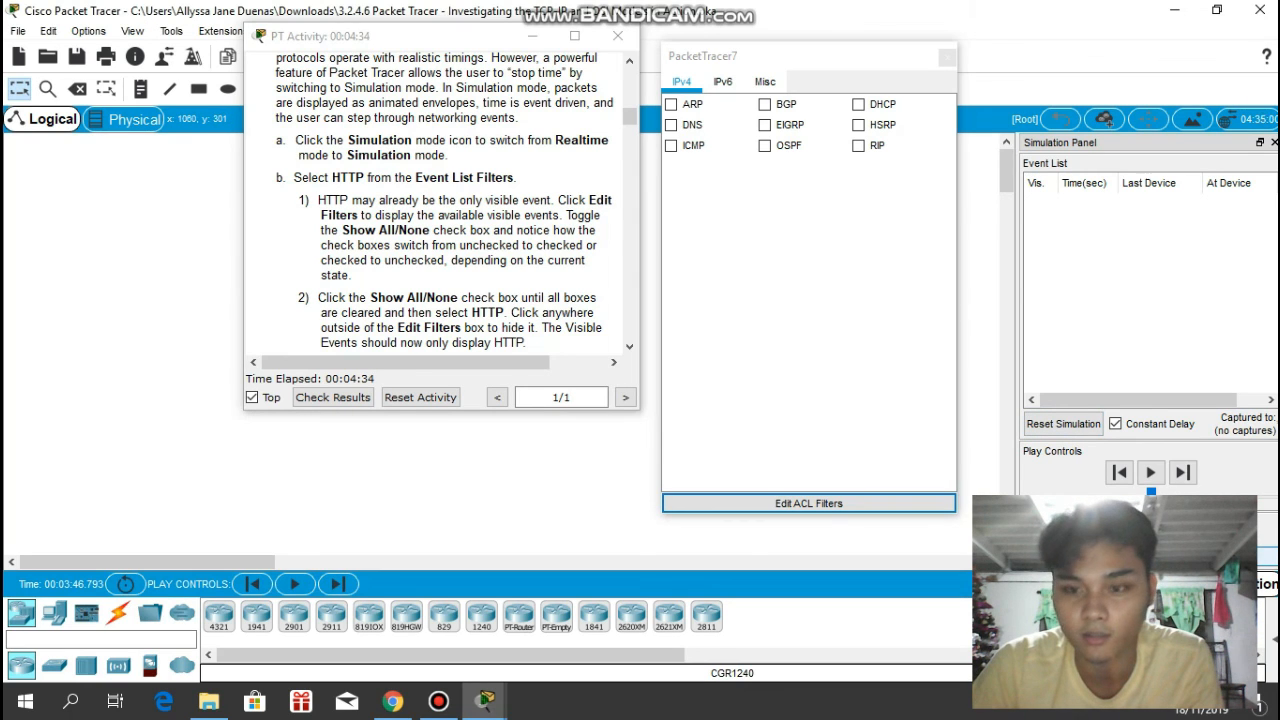
pyautogui.click(1212, 556)
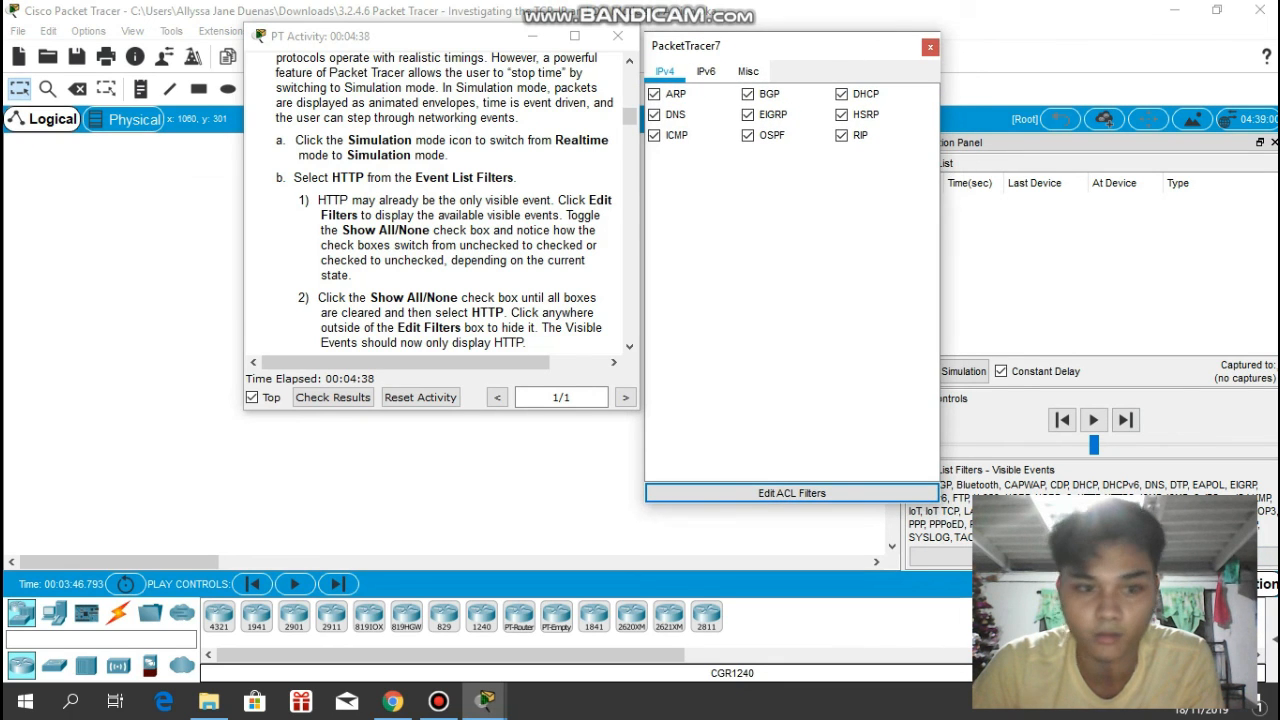
pyautogui.scroll(-1, 437, 200)
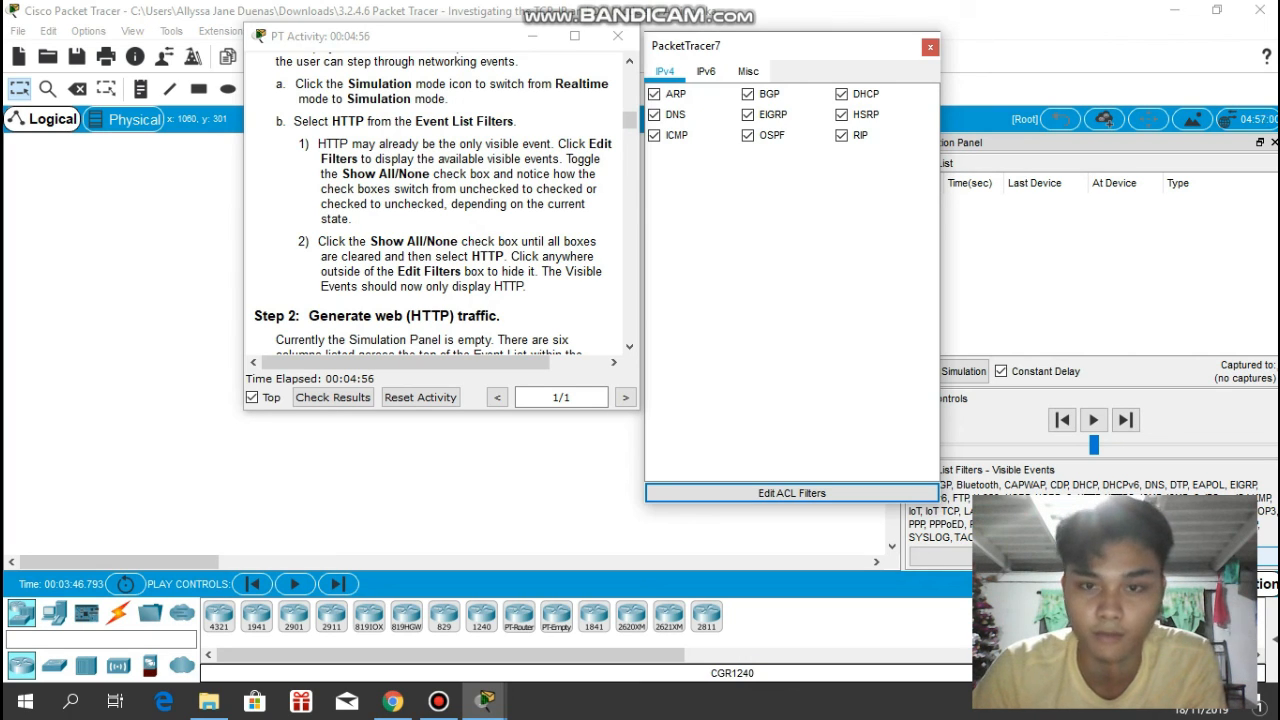
pyautogui.click(1186, 556)
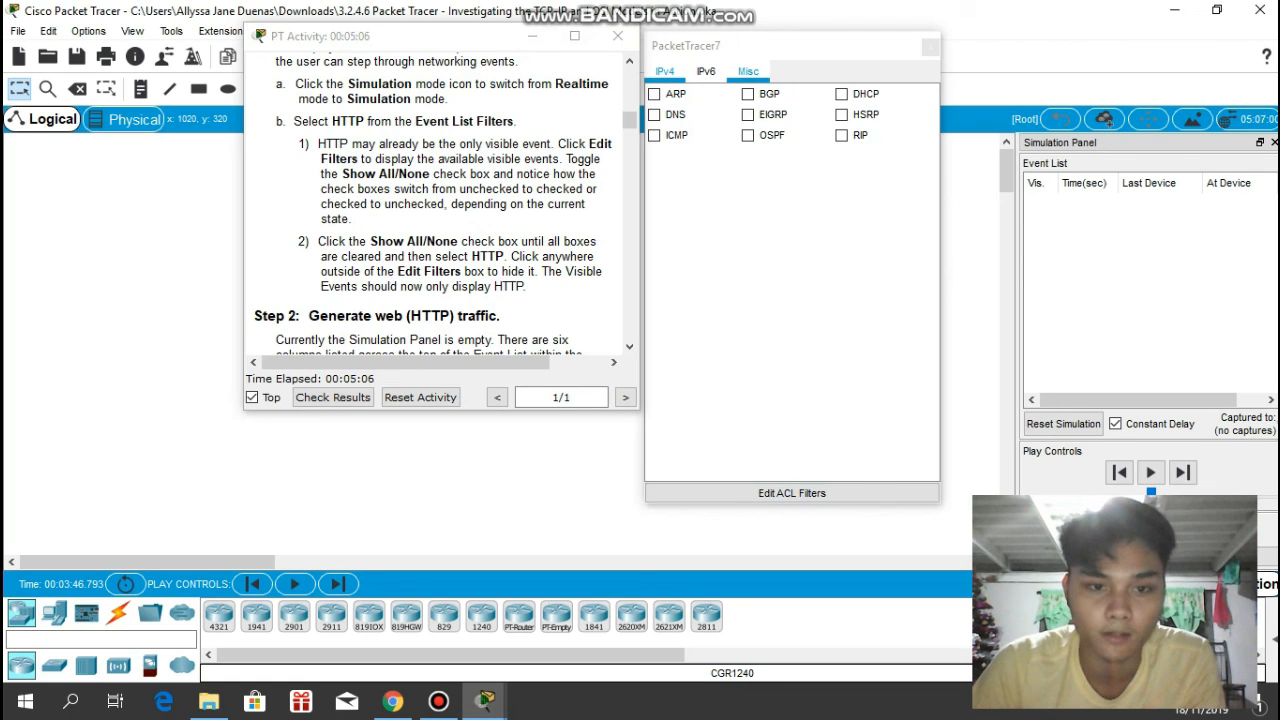
pyautogui.click(748, 71)
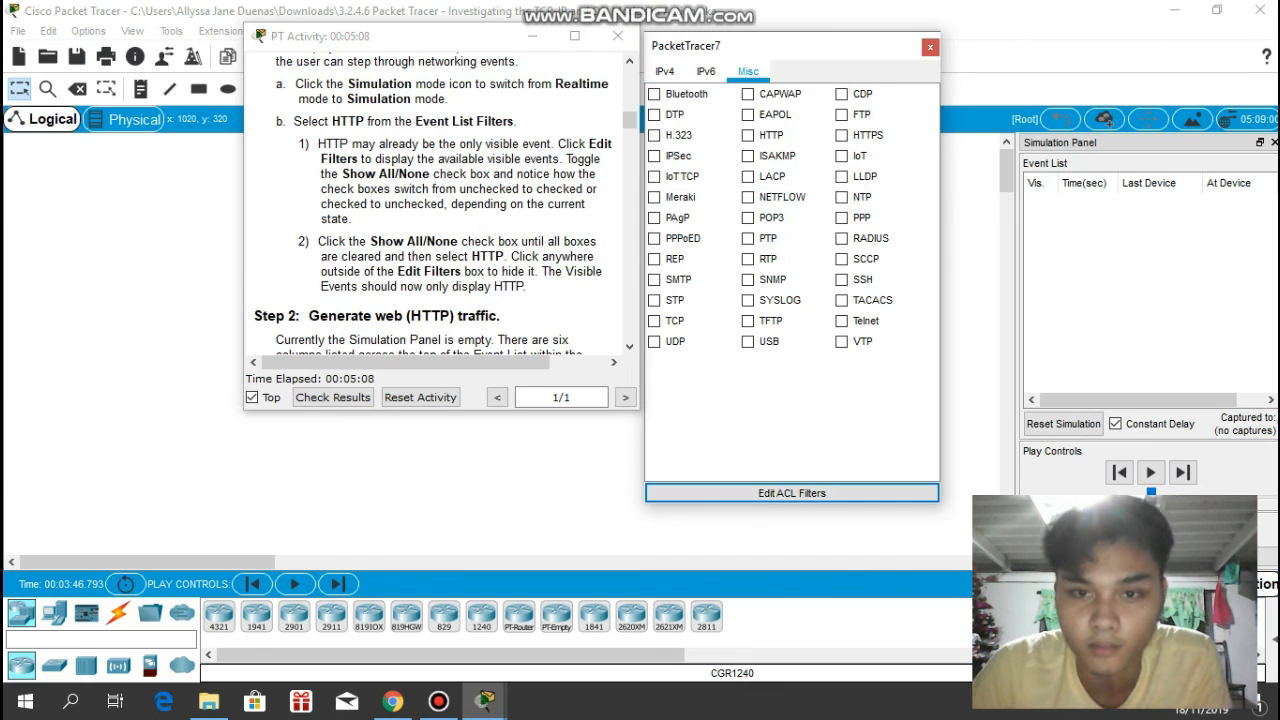
pyautogui.click(748, 135)
pyautogui.click(930, 47)
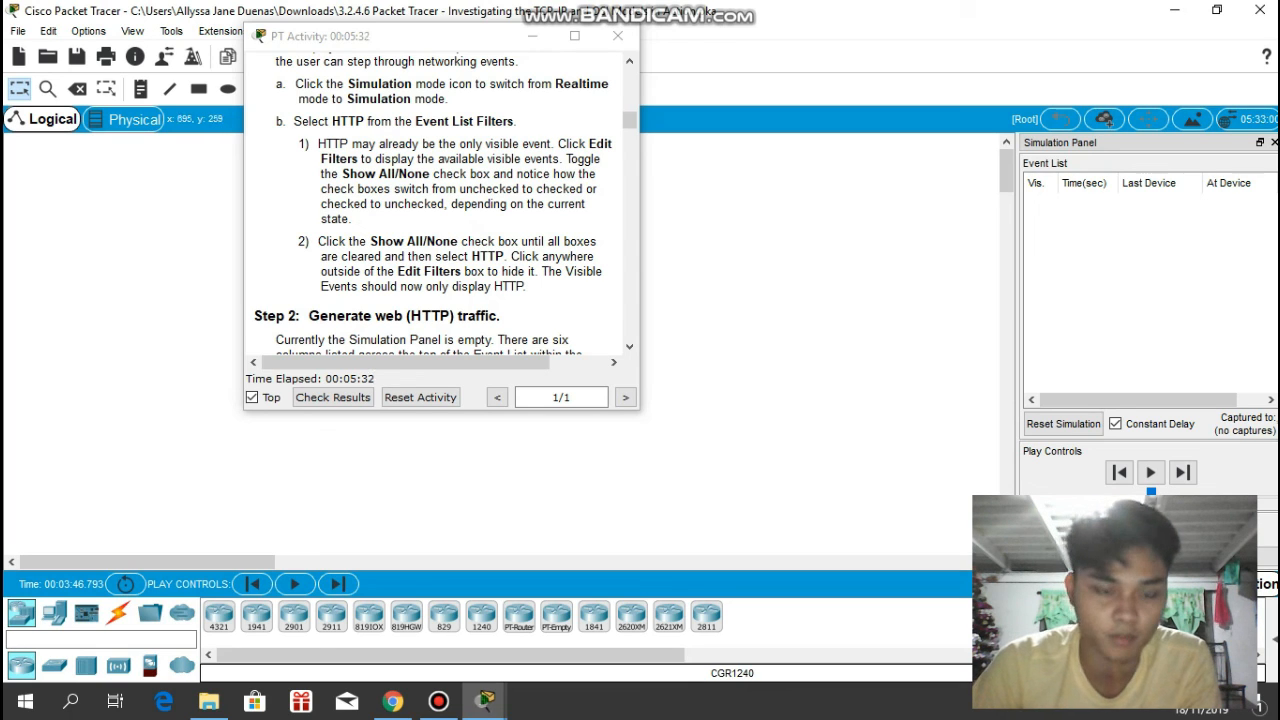
# - Show the Step 2 instructions for generating HTTP traffic and move their window clear of the Web Client
pyautogui.click(540, 260)
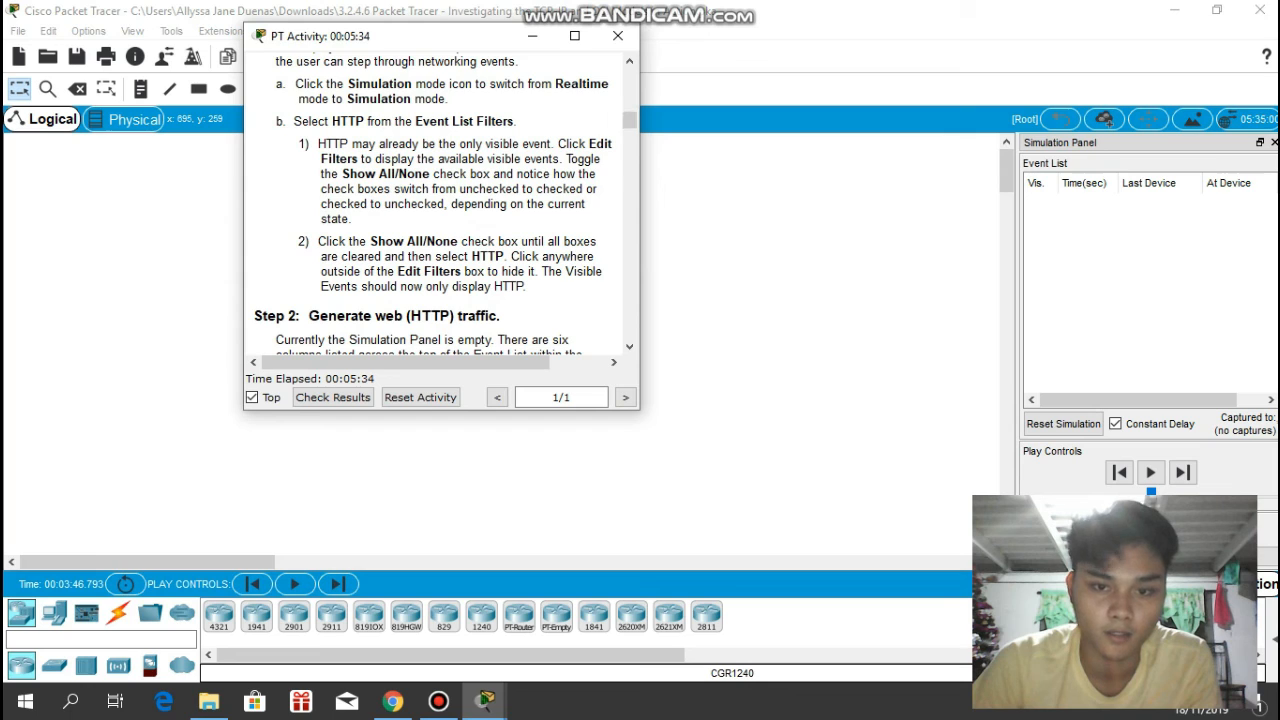
pyautogui.scroll(-3, 441, 206)
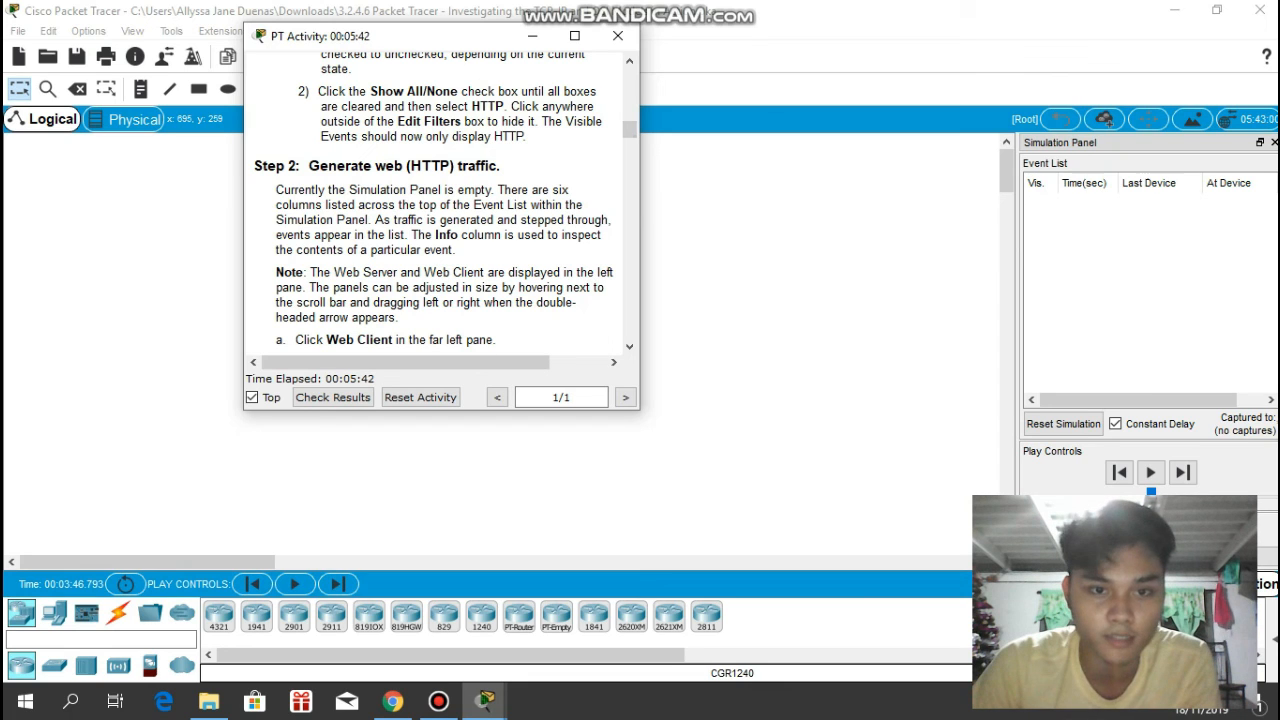
pyautogui.moveTo(367, 37); pyautogui.dragTo(567, 47)
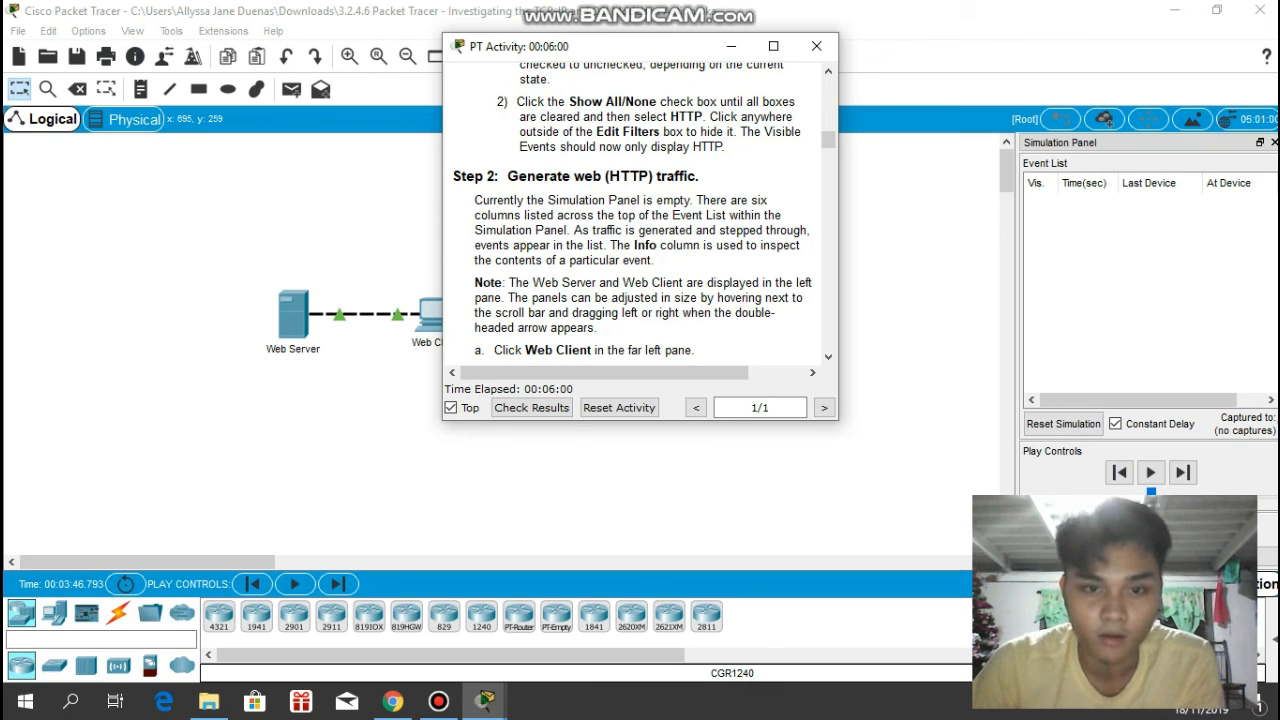
pyautogui.scroll(-1, 632, 215)
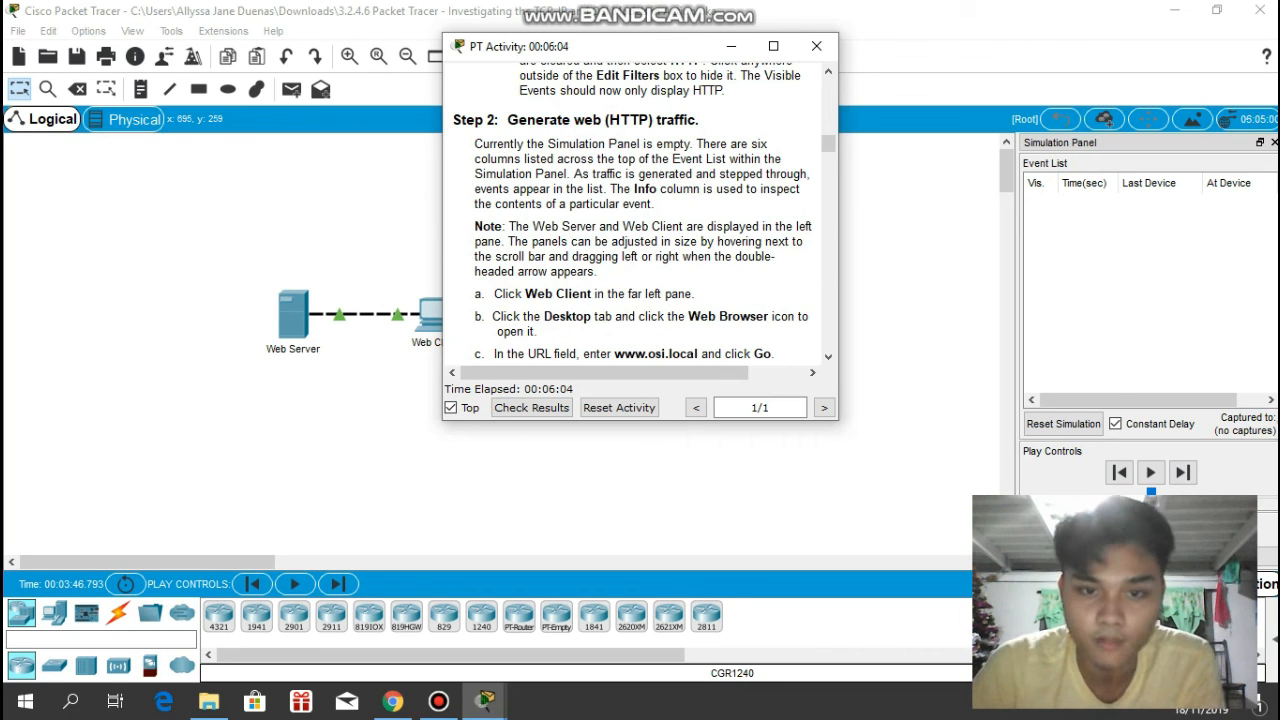
pyautogui.moveTo(655, 47); pyautogui.dragTo(756, 46)
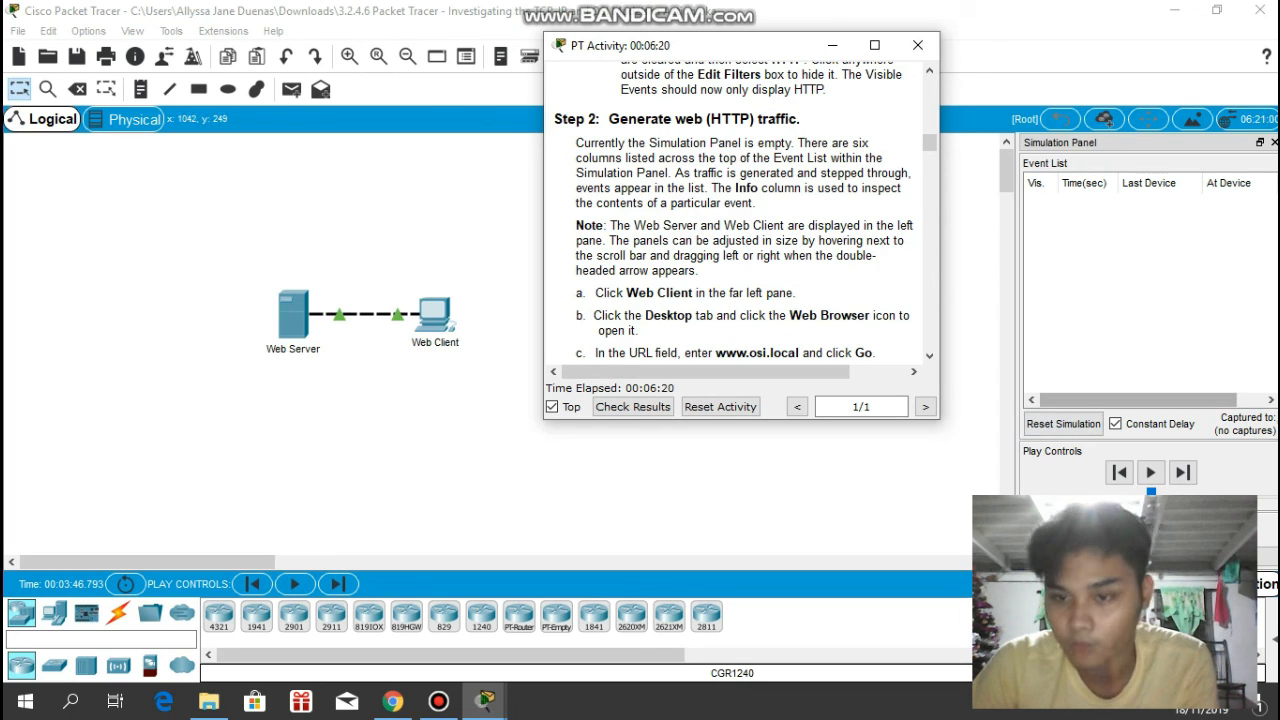
# - Open the Web Client's Web Browser and arrange the device window beside the activity instructions
pyautogui.moveTo(1104, 400)
pyautogui.mouseDown()
pyautogui.moveTo(1130, 400)
pyautogui.moveTo(1104, 400)
pyautogui.mouseUp()
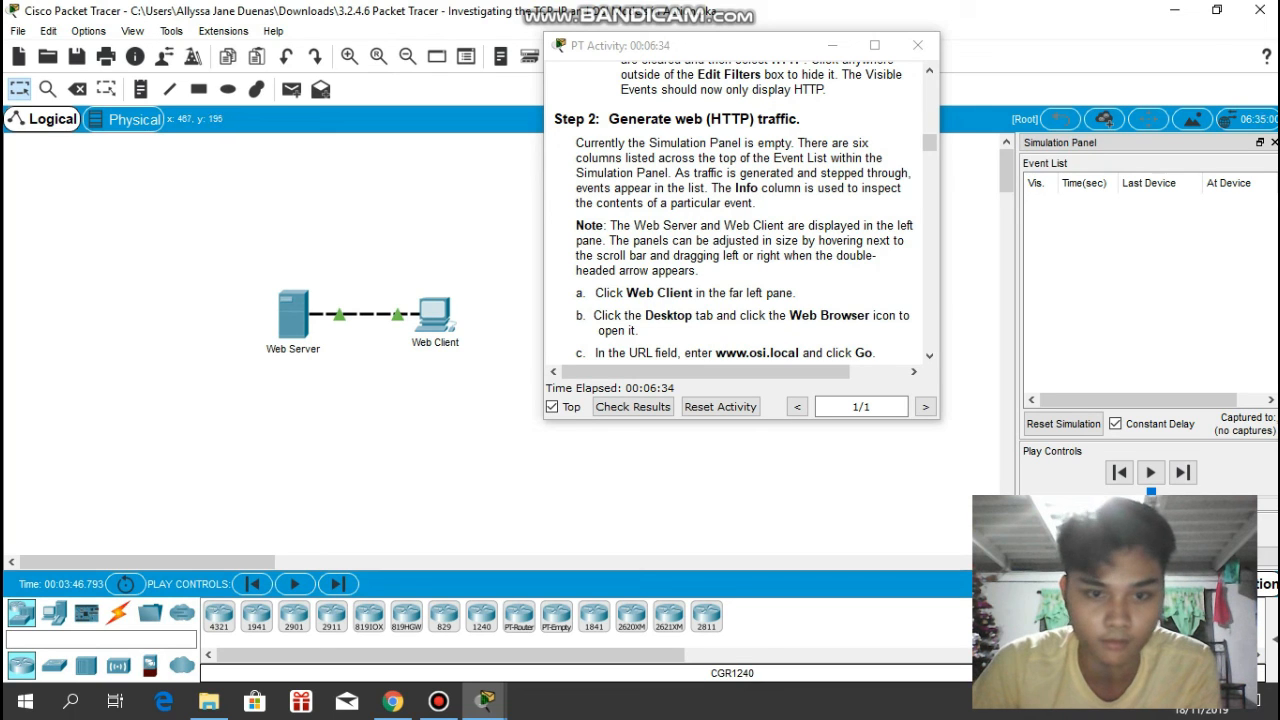
pyautogui.moveTo(441, 311)
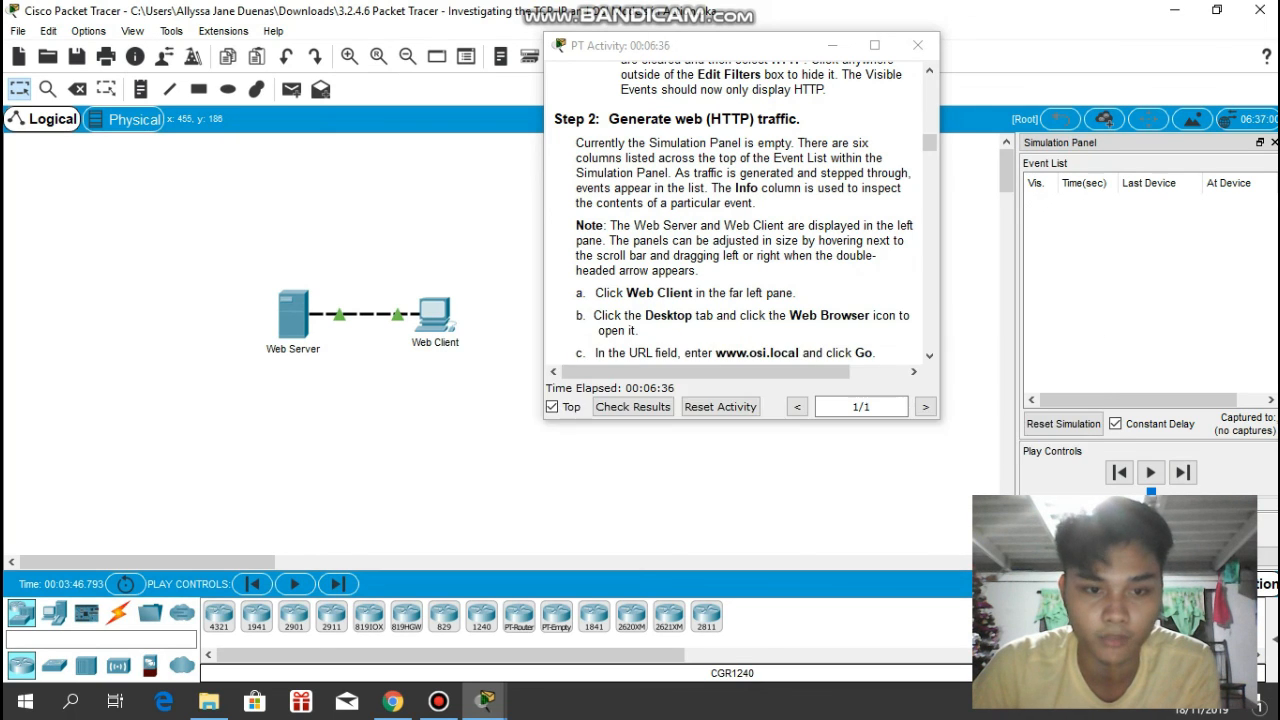
pyautogui.click(436, 313)
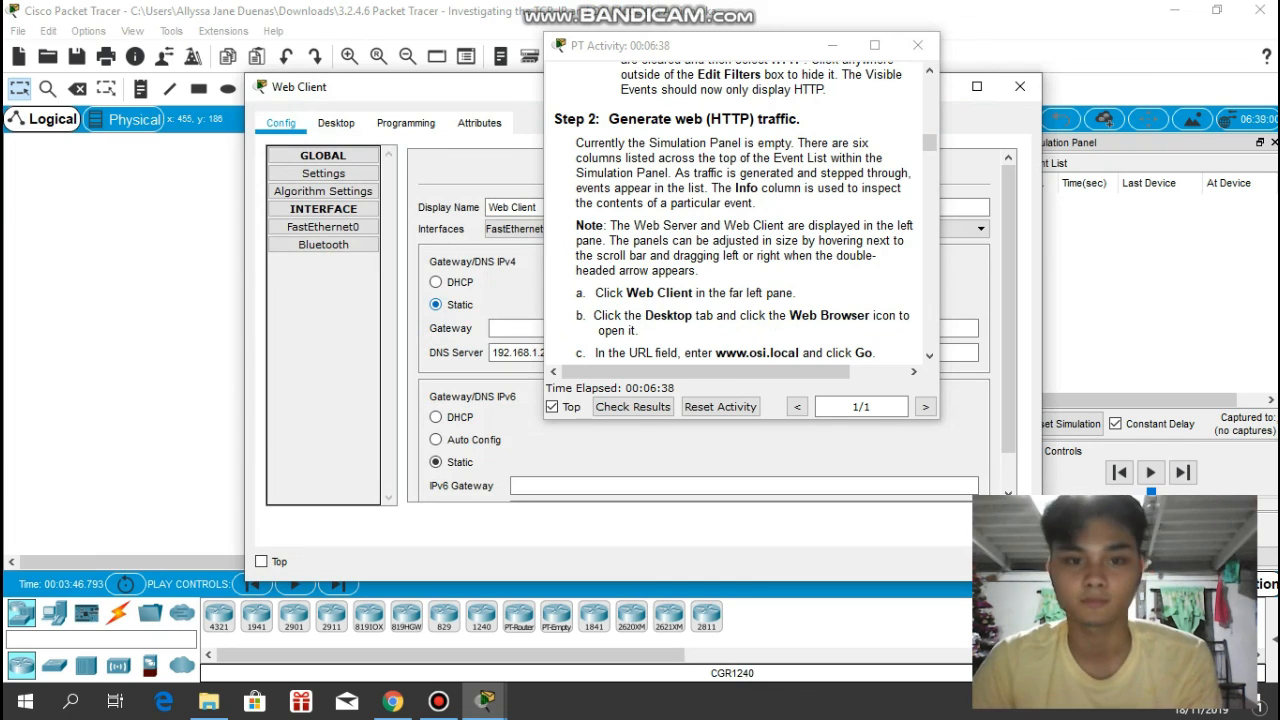
pyautogui.moveTo(493, 95); pyautogui.dragTo(344, 56)
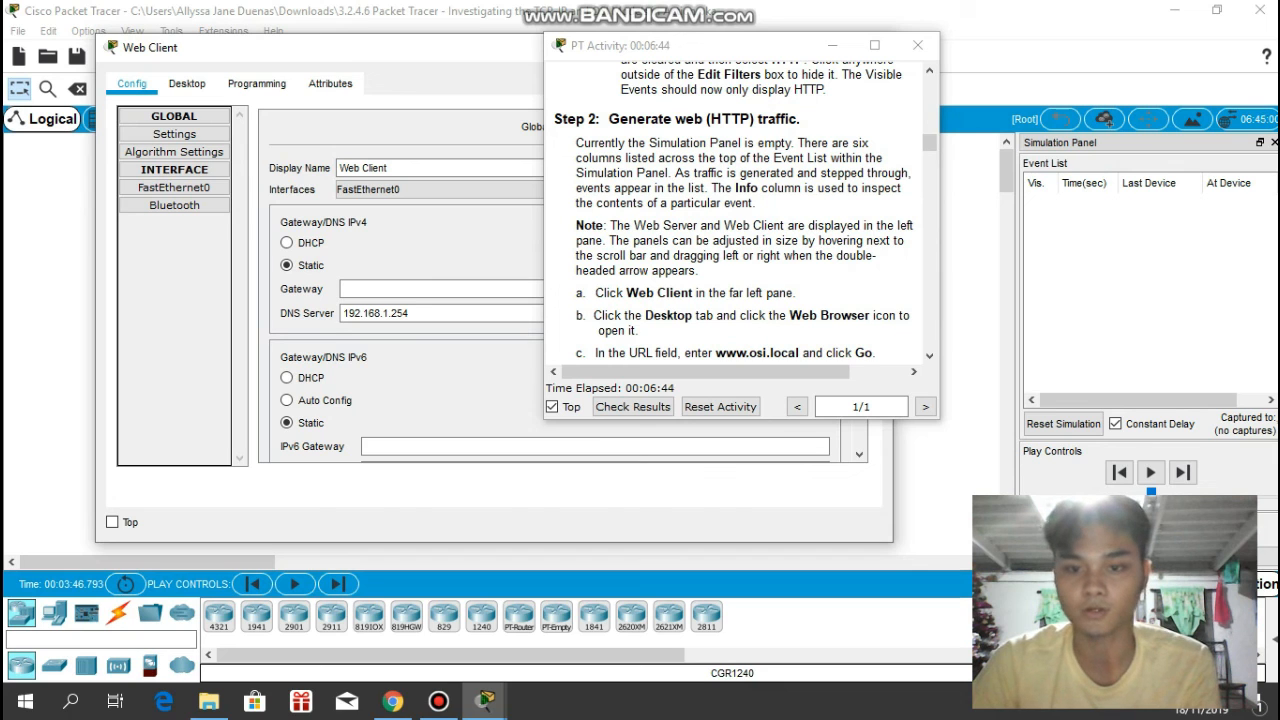
pyautogui.moveTo(668, 45); pyautogui.dragTo(1022, 22)
pyautogui.click(187, 84)
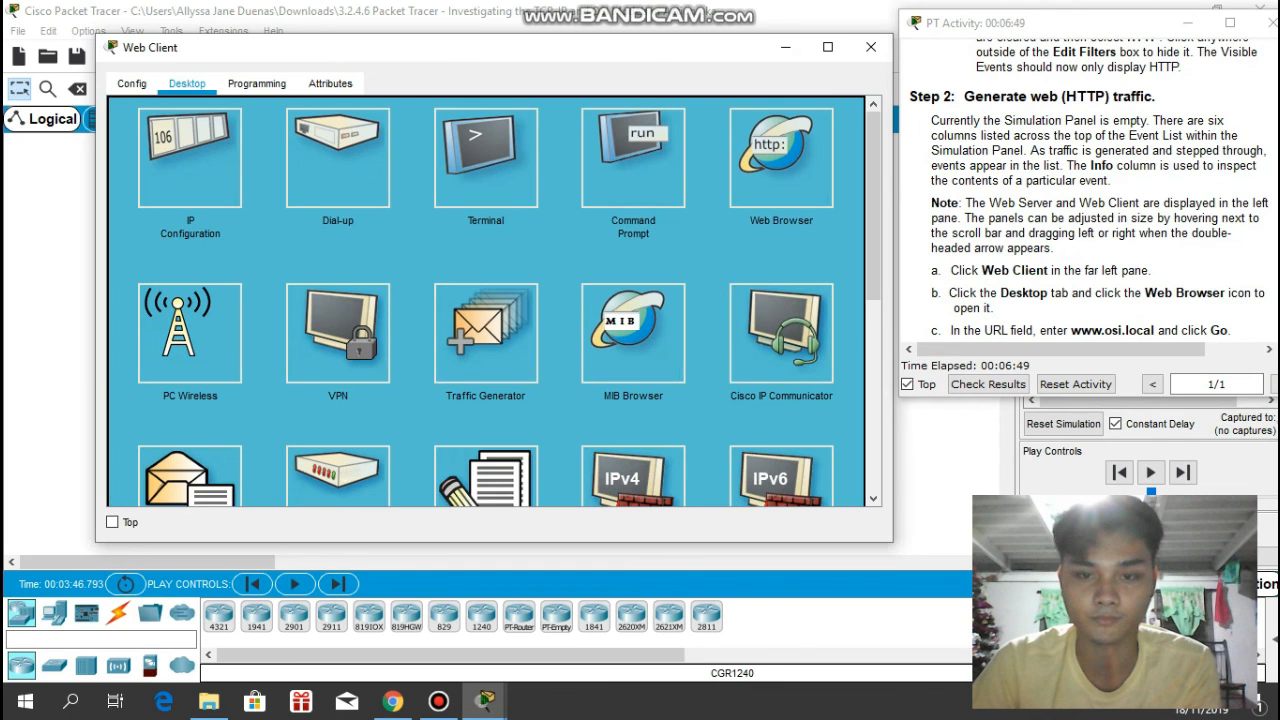
pyautogui.click(781, 158)
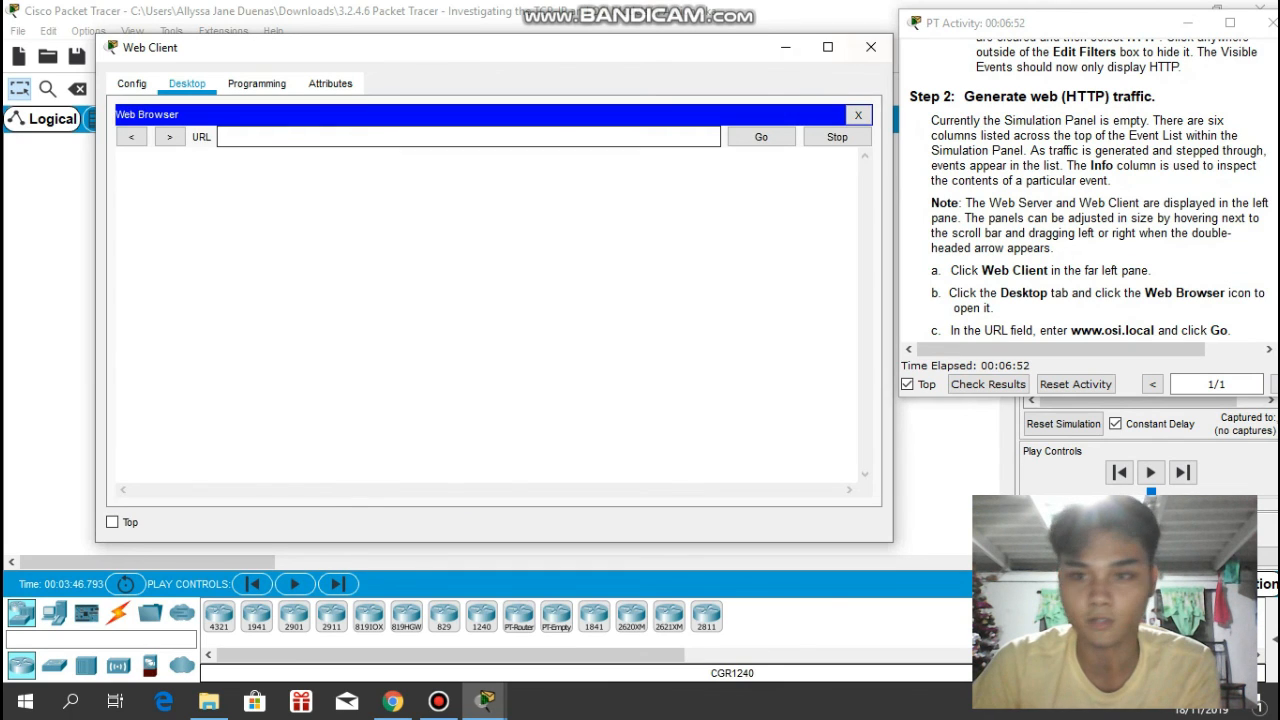
pyautogui.scroll(-1, 1090, 200)
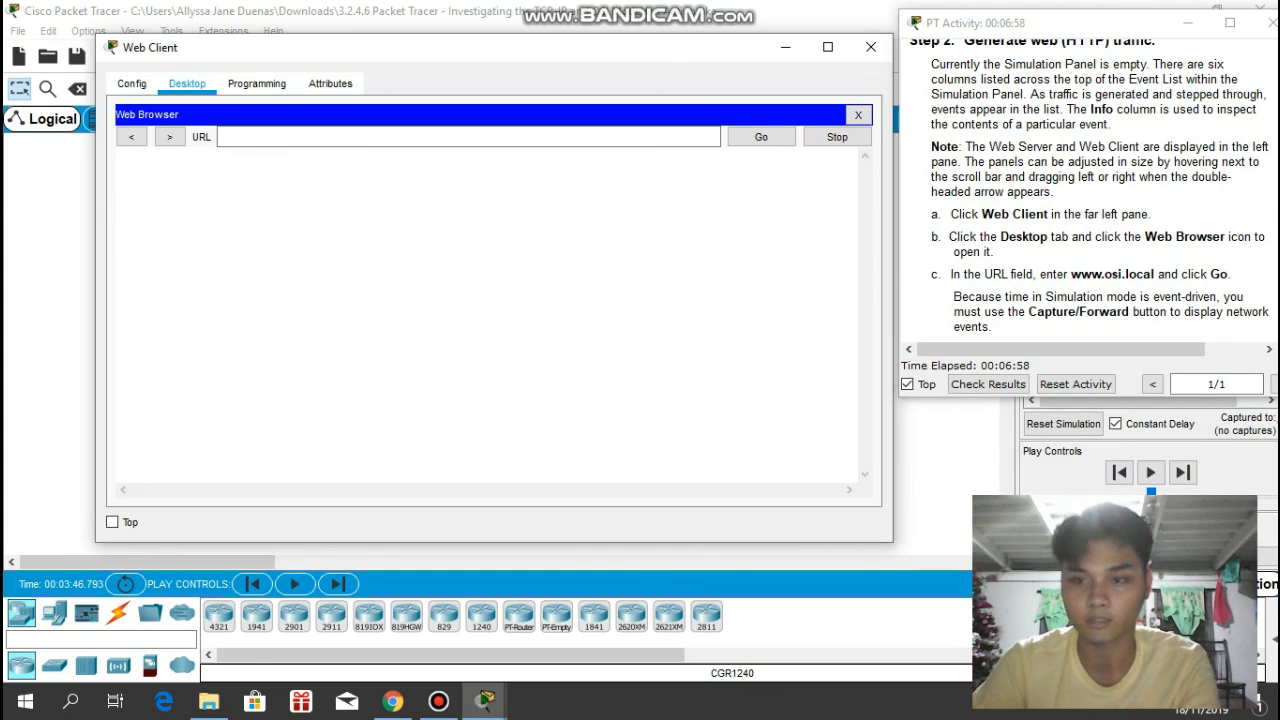
pyautogui.click(468, 137)
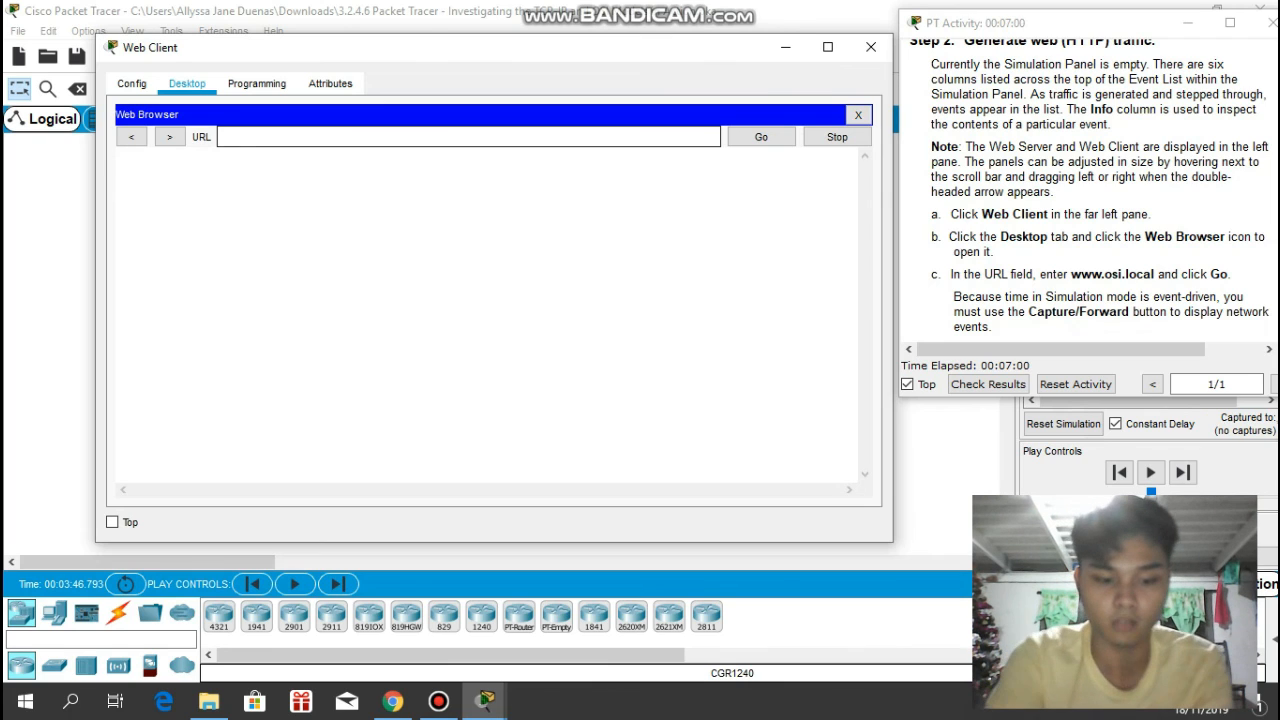
pyautogui.write('www')
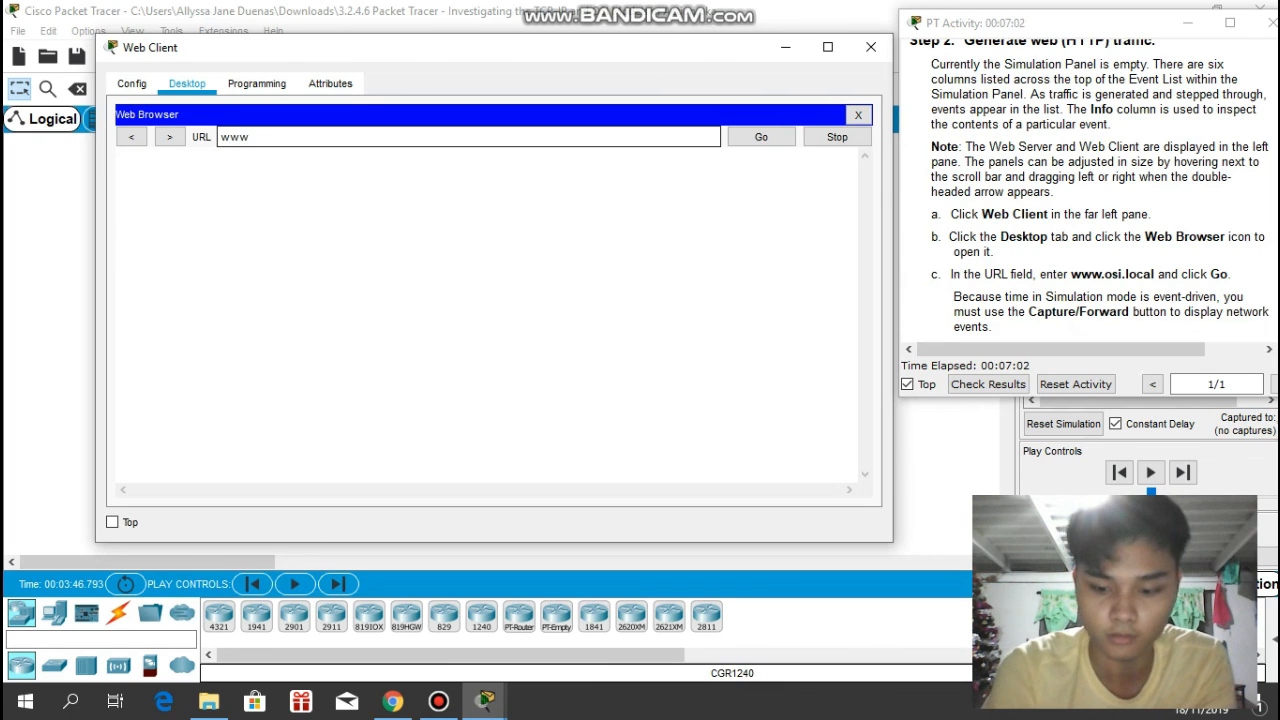
pyautogui.write('.osi.;o')
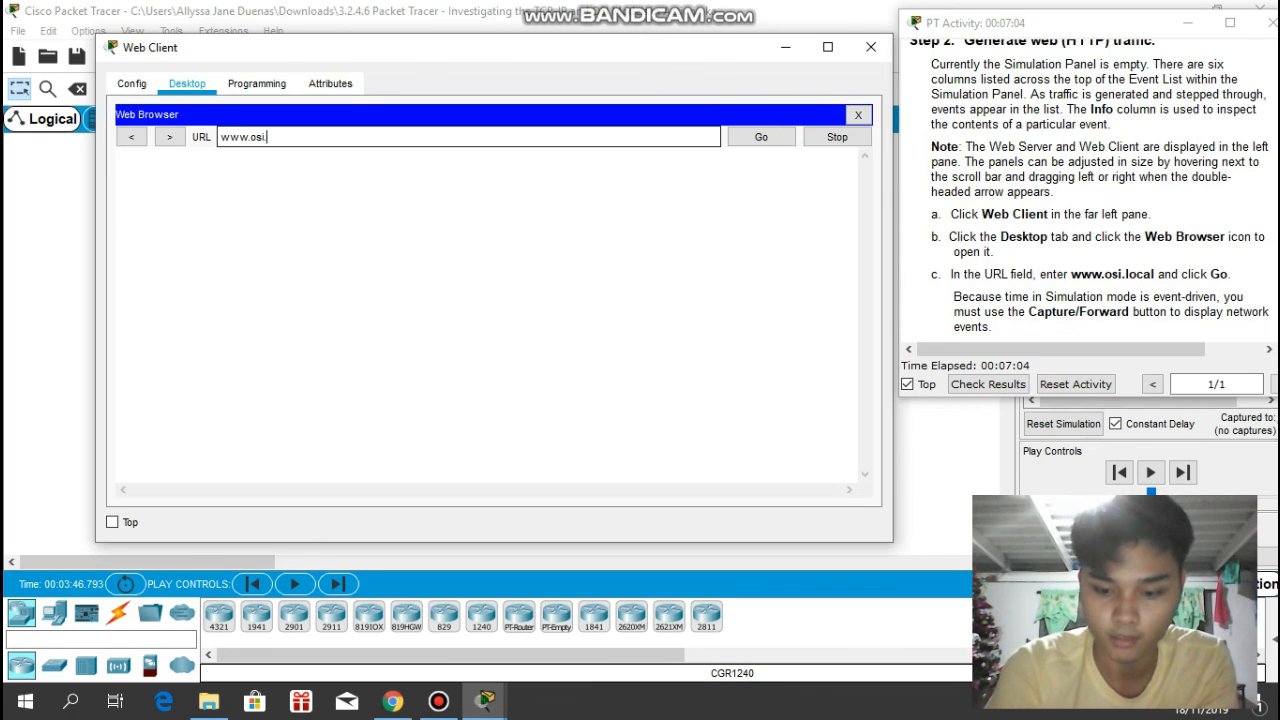
pyautogui.press('BackSpace')
pyautogui.press('BackSpace')
pyautogui.write('.')
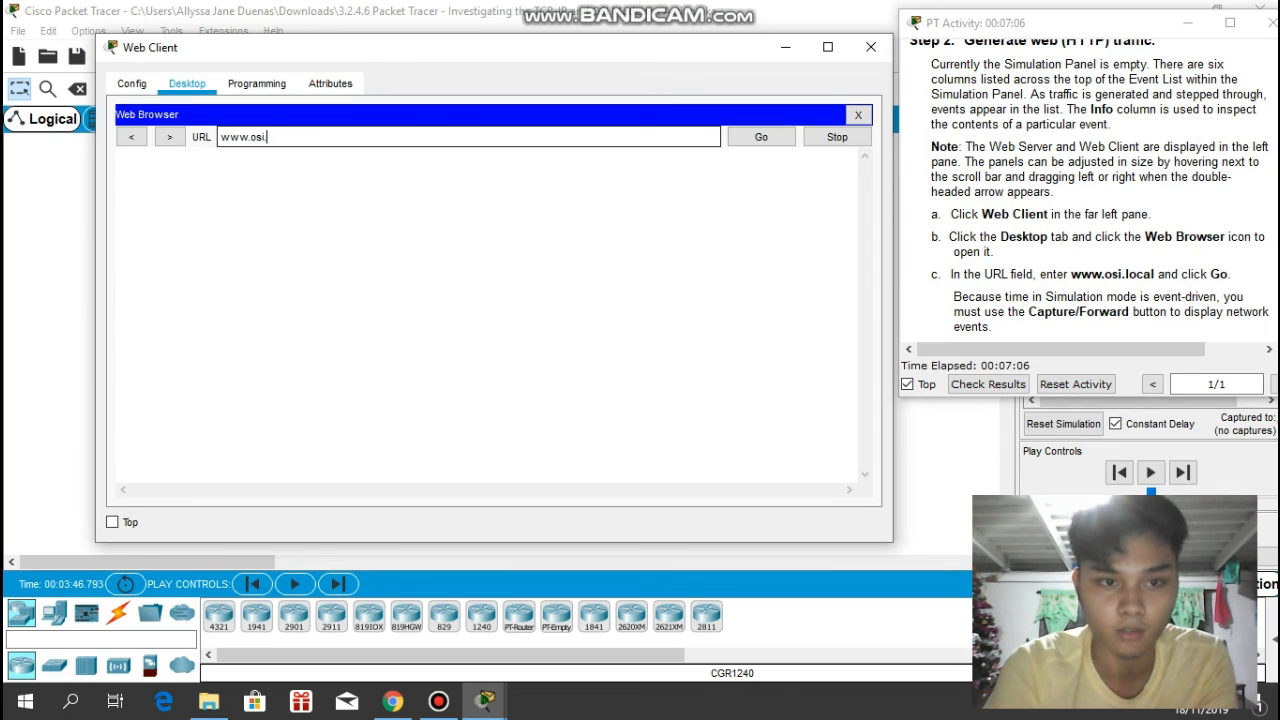
pyautogui.write('loca')
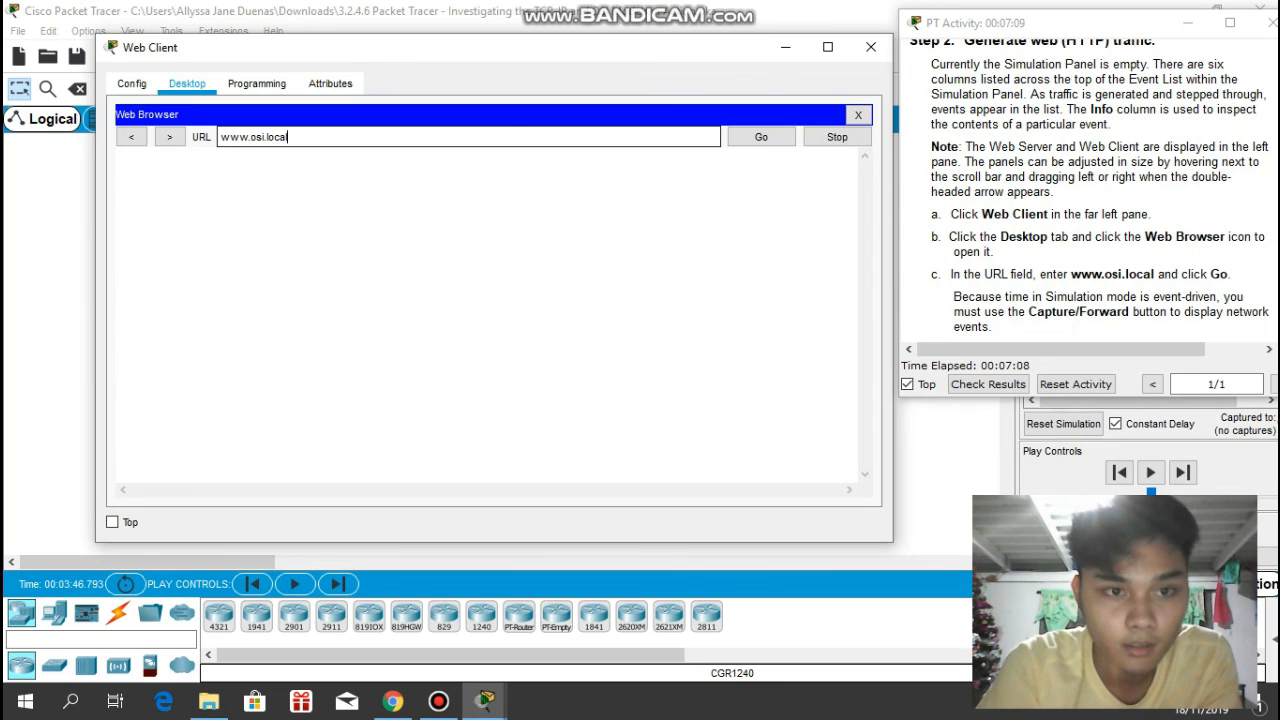
pyautogui.write('l')
pyautogui.press('Return')
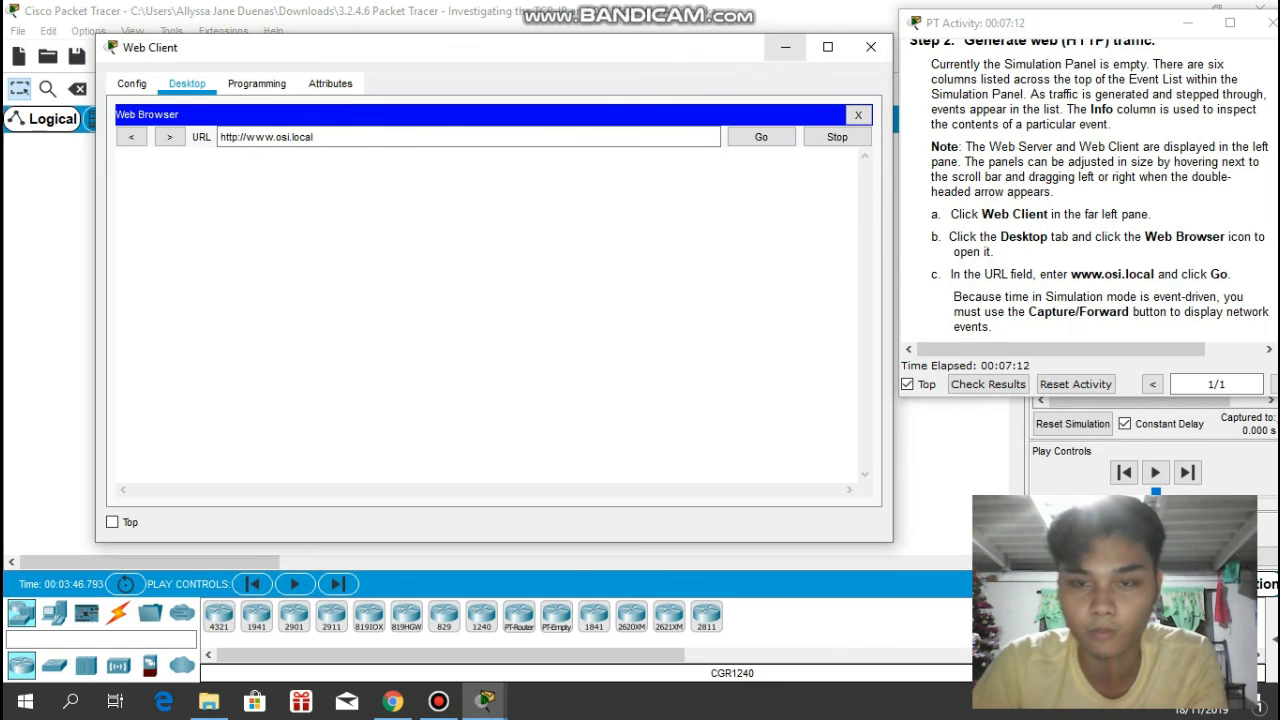
pyautogui.click(785, 47)
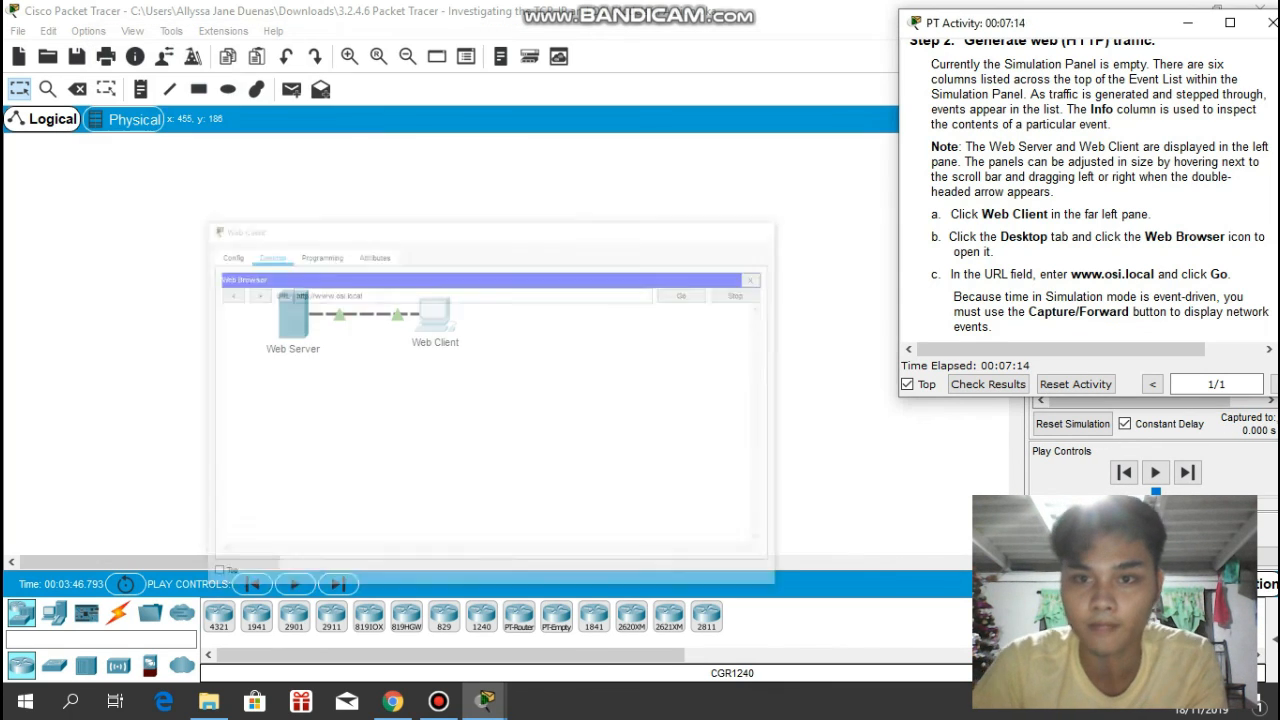
# - Move the activity instructions clear of the Simulation Panel and play the simulation to capture the HTTP events
pyautogui.moveTo(1000, 22); pyautogui.dragTo(788, 34)
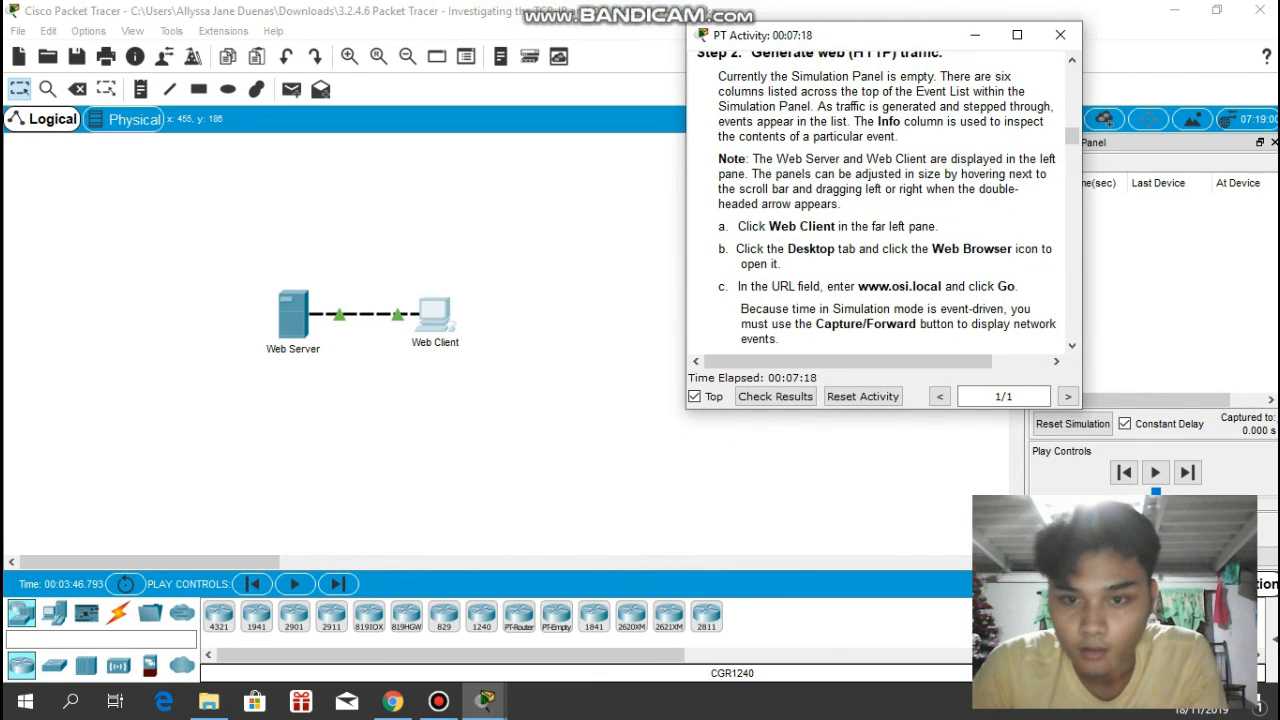
pyautogui.scroll(-1, 876, 200)
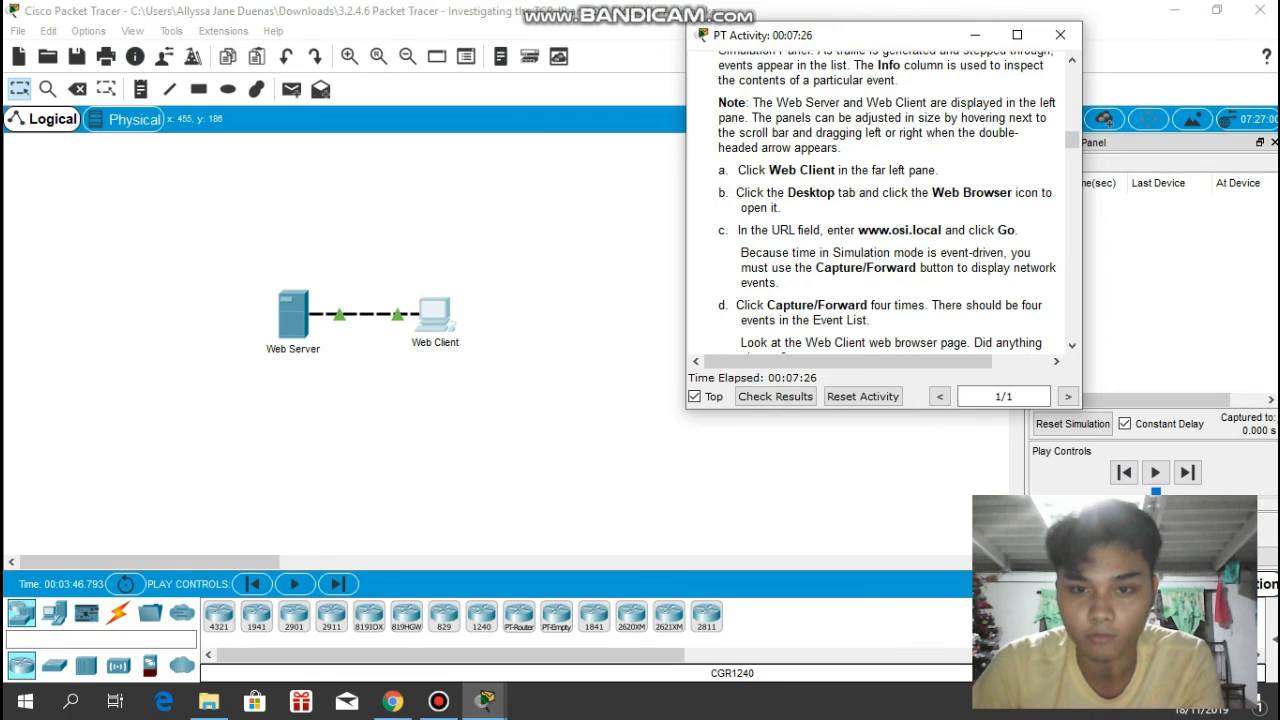
pyautogui.moveTo(809, 35); pyautogui.dragTo(633, 14)
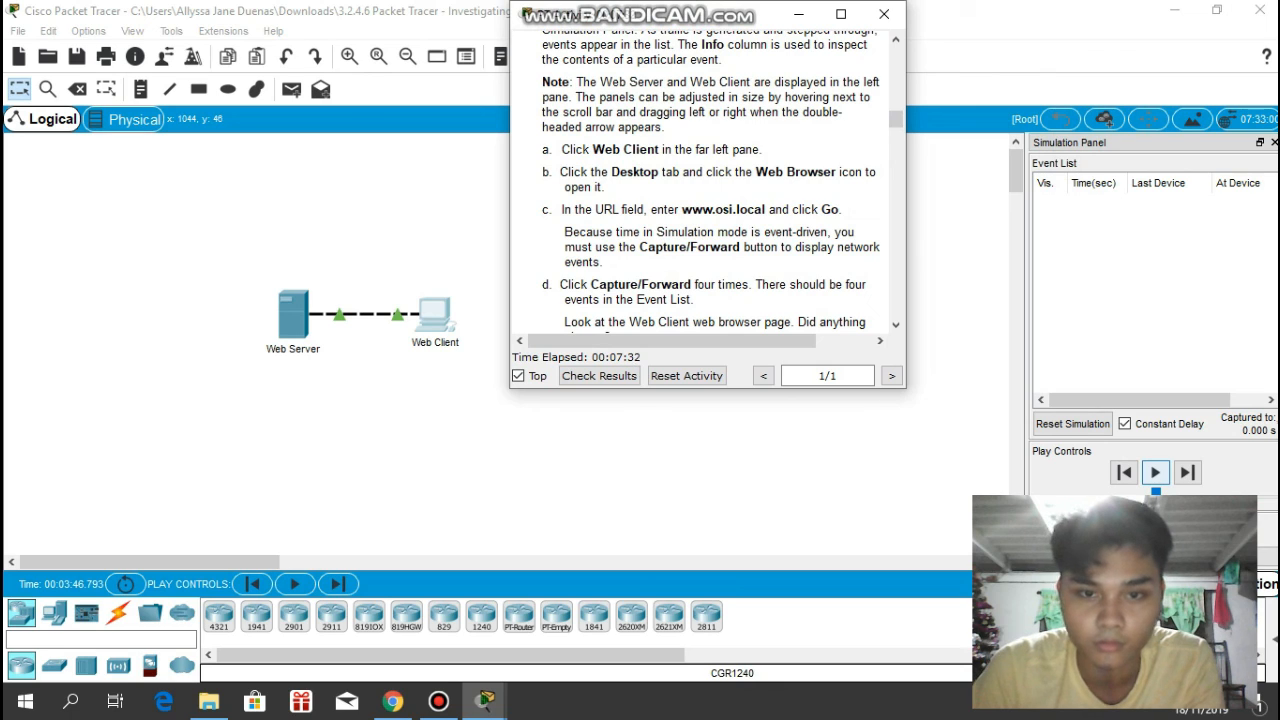
pyautogui.click(1156, 472)
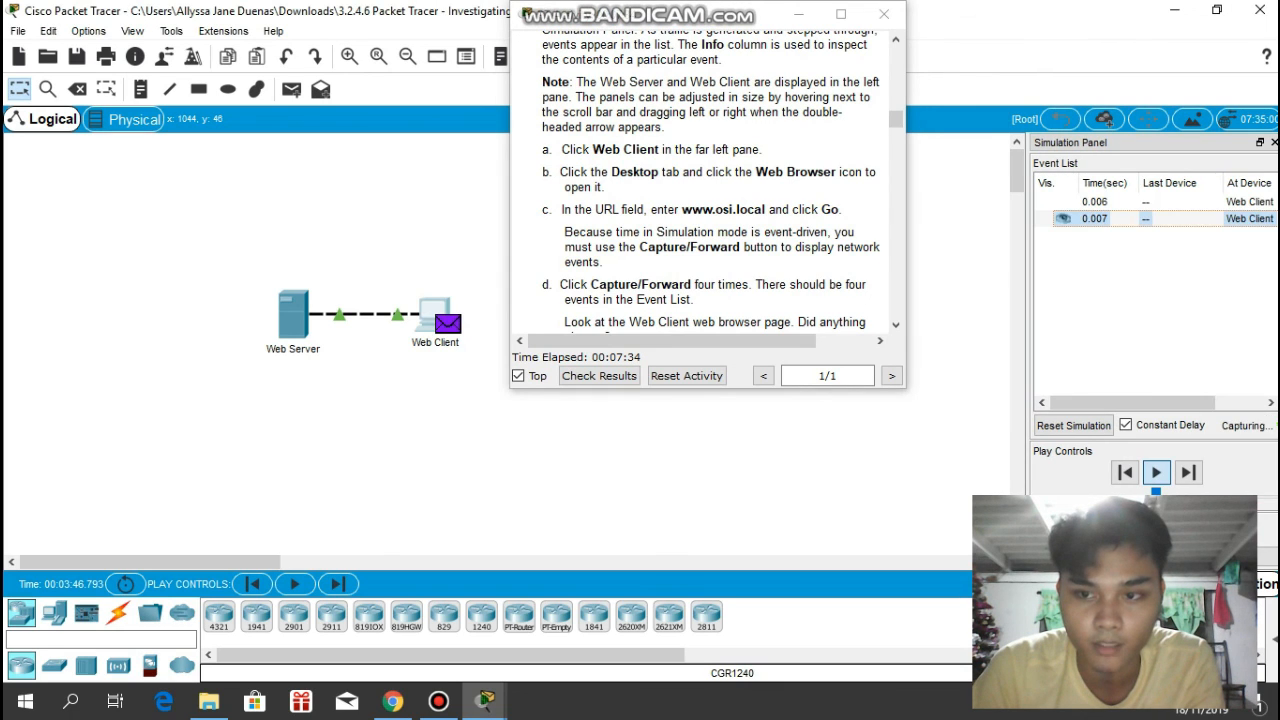
# - Open the PDU information of the first HTTP event at the Web Client and place it beside the Step 3 instructions
pyautogui.scroll(-1, 708, 180)
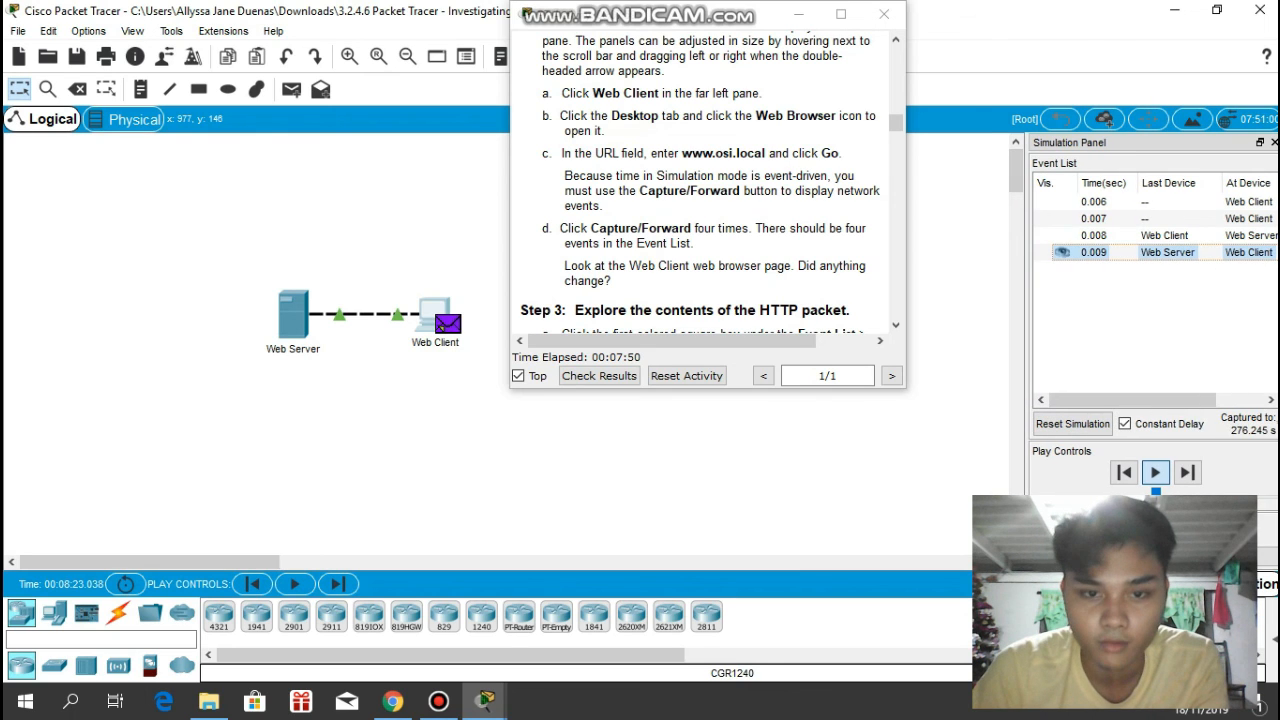
pyautogui.moveTo(732, 28); pyautogui.dragTo(798, 54)
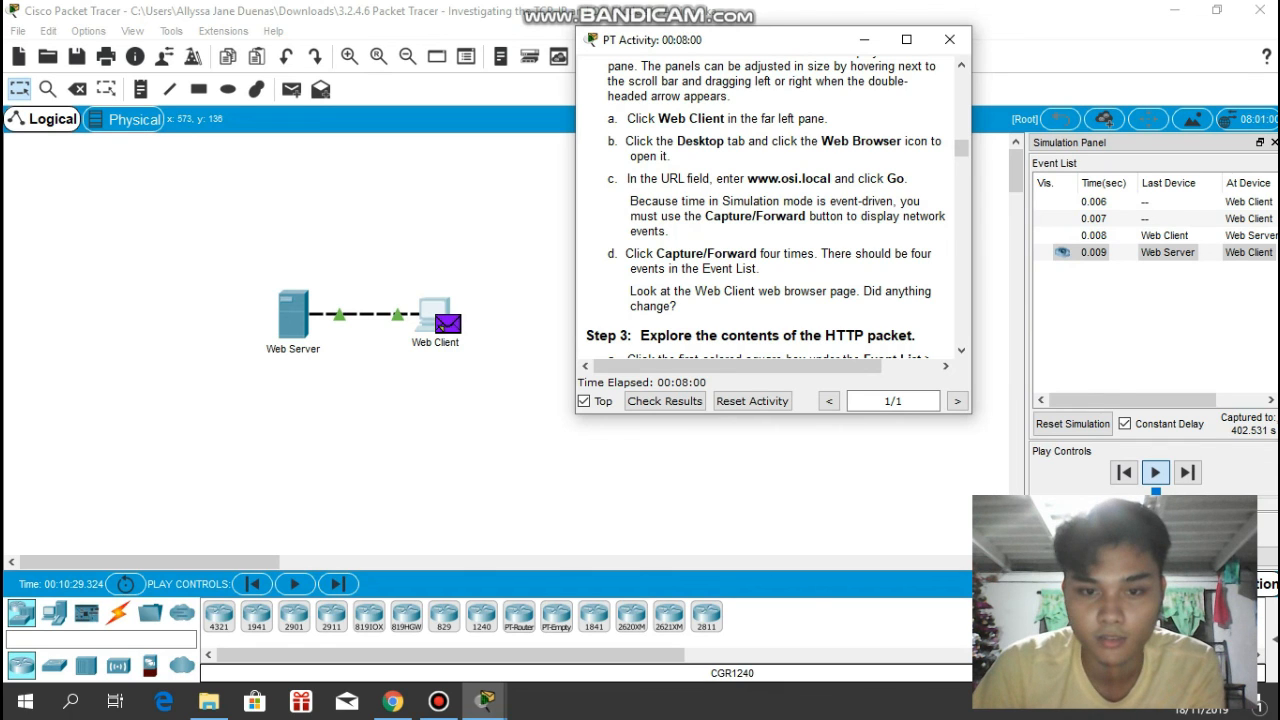
pyautogui.scroll(-1, 775, 210)
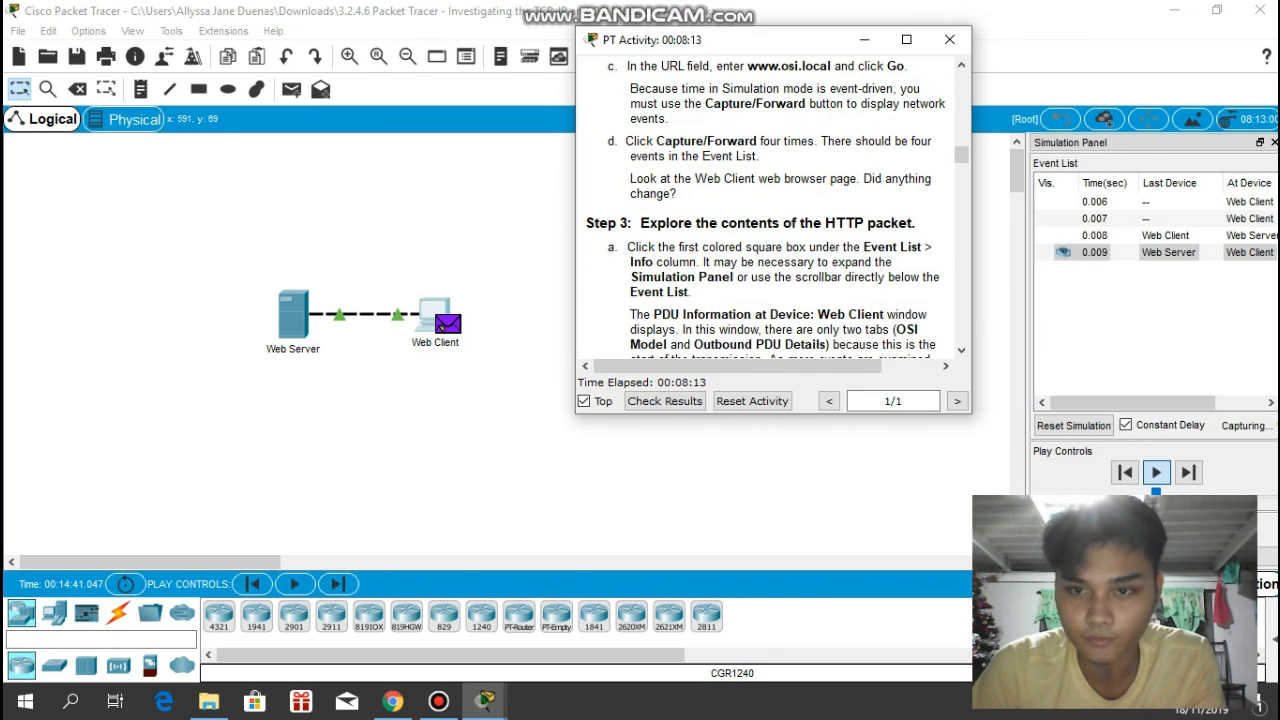
pyautogui.scroll(-1, 770, 210)
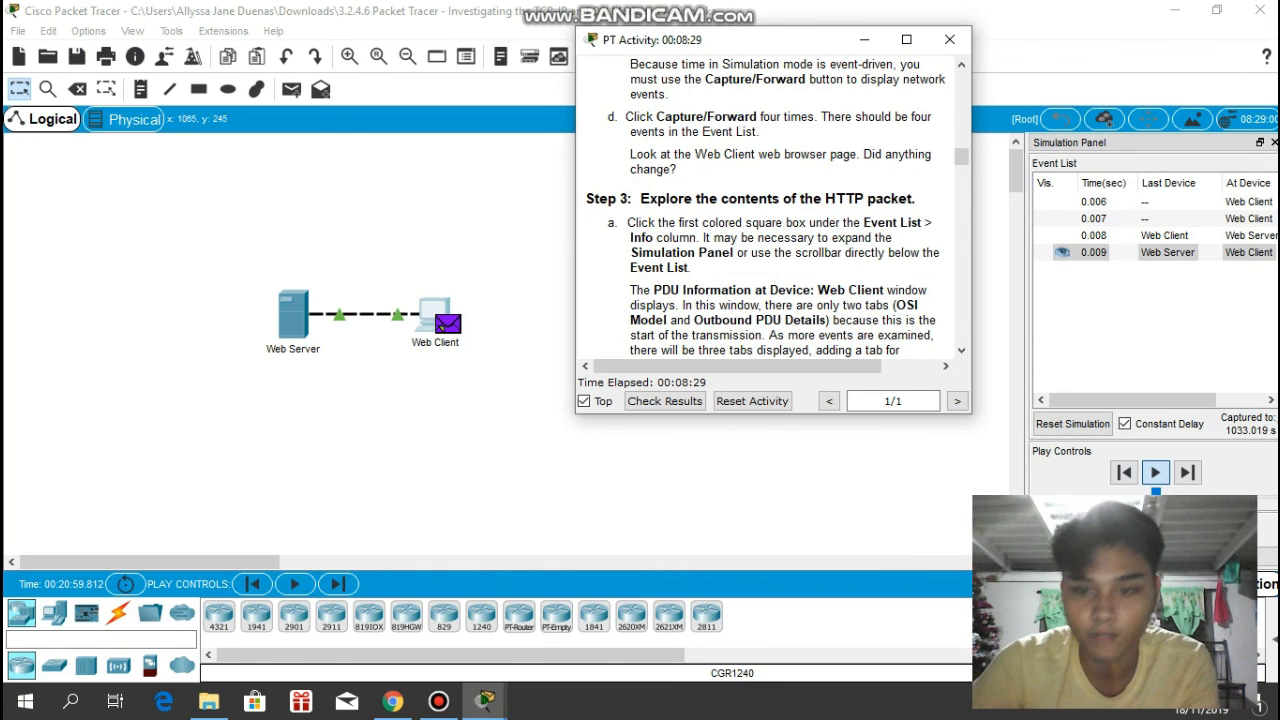
pyautogui.moveTo(1133, 400); pyautogui.dragTo(1185, 400)
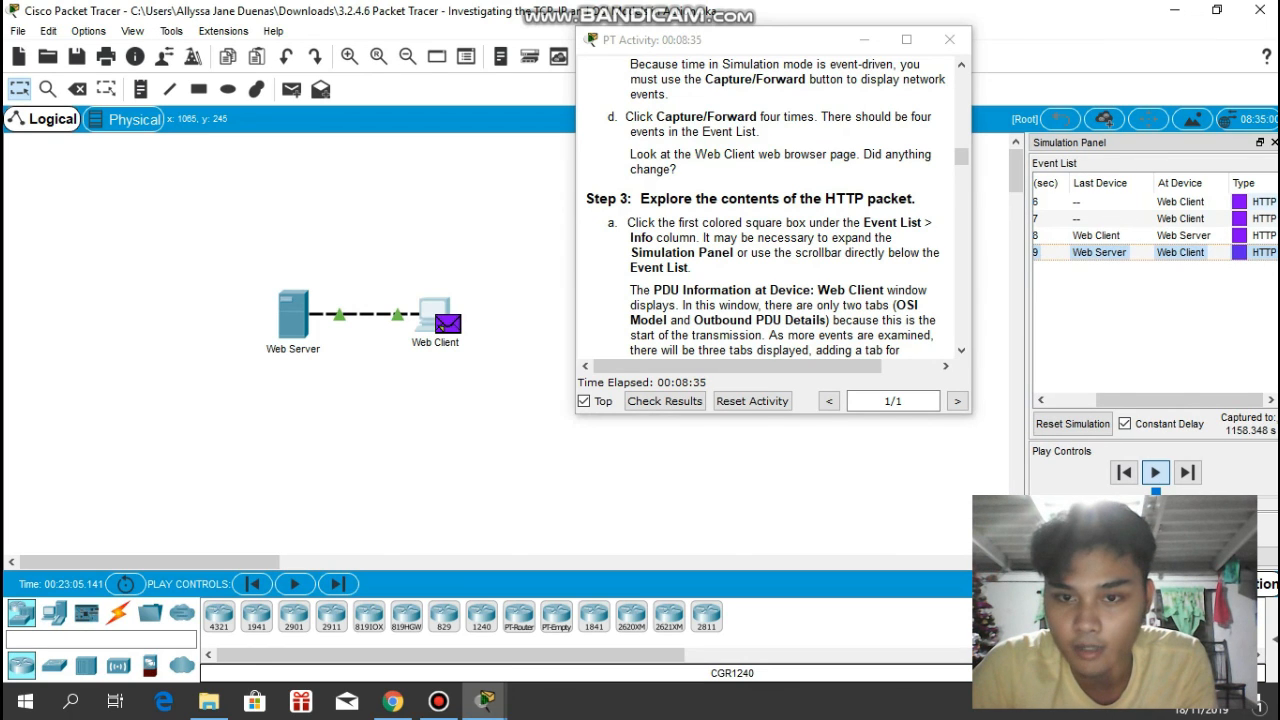
pyautogui.click(1240, 252)
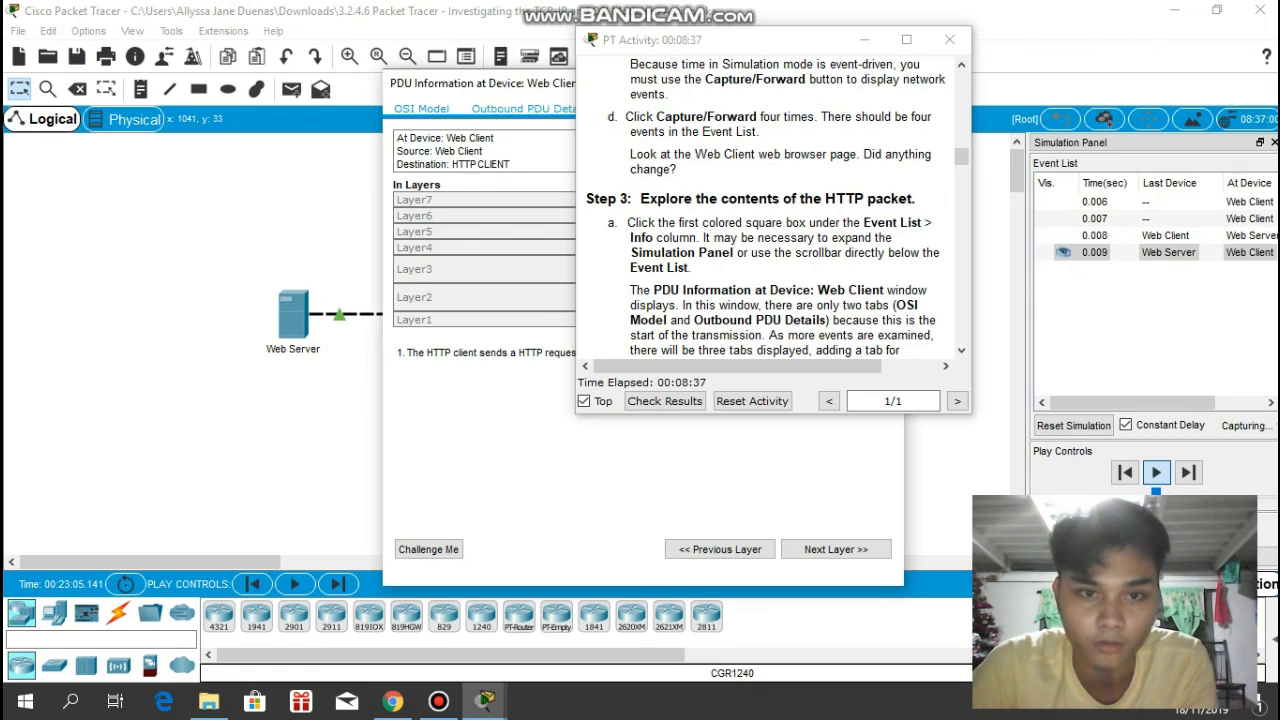
pyautogui.moveTo(480, 83); pyautogui.dragTo(191, 42)
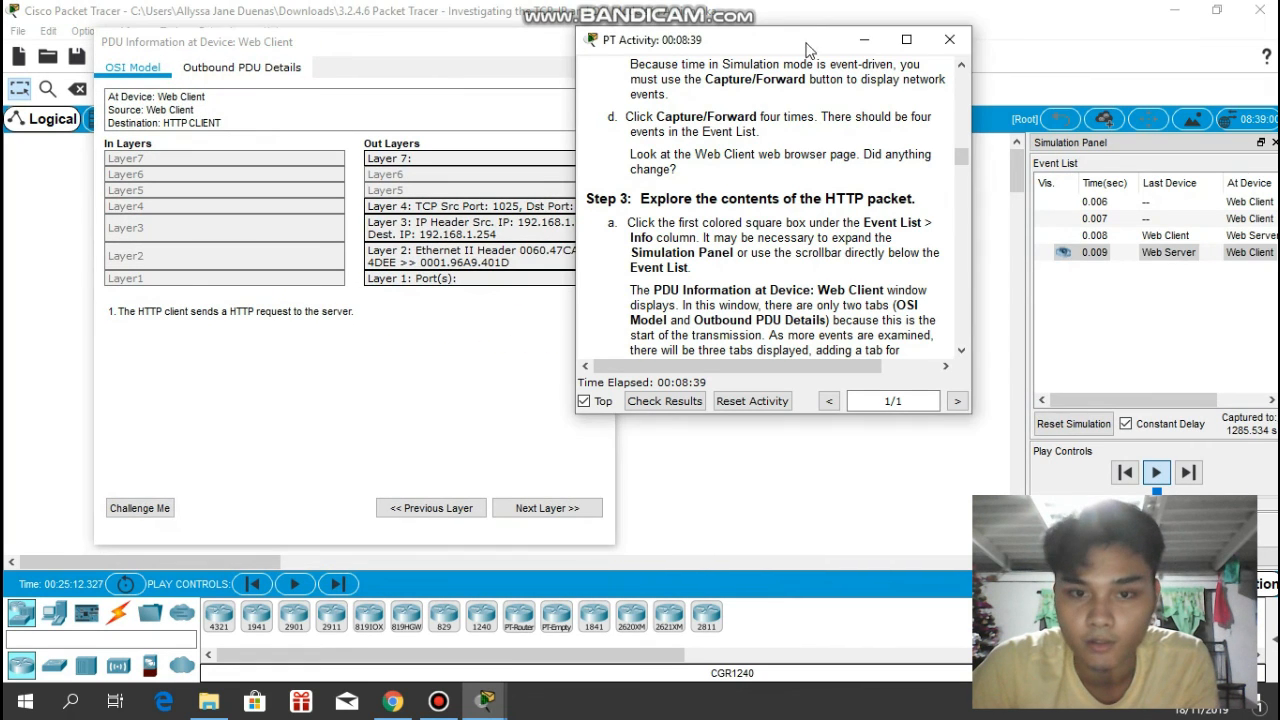
pyautogui.moveTo(808, 48); pyautogui.dragTo(926, 37)
# - View the packet's Outbound PDU Details and return to its OSI Model view
pyautogui.scroll(-1, 880, 200)
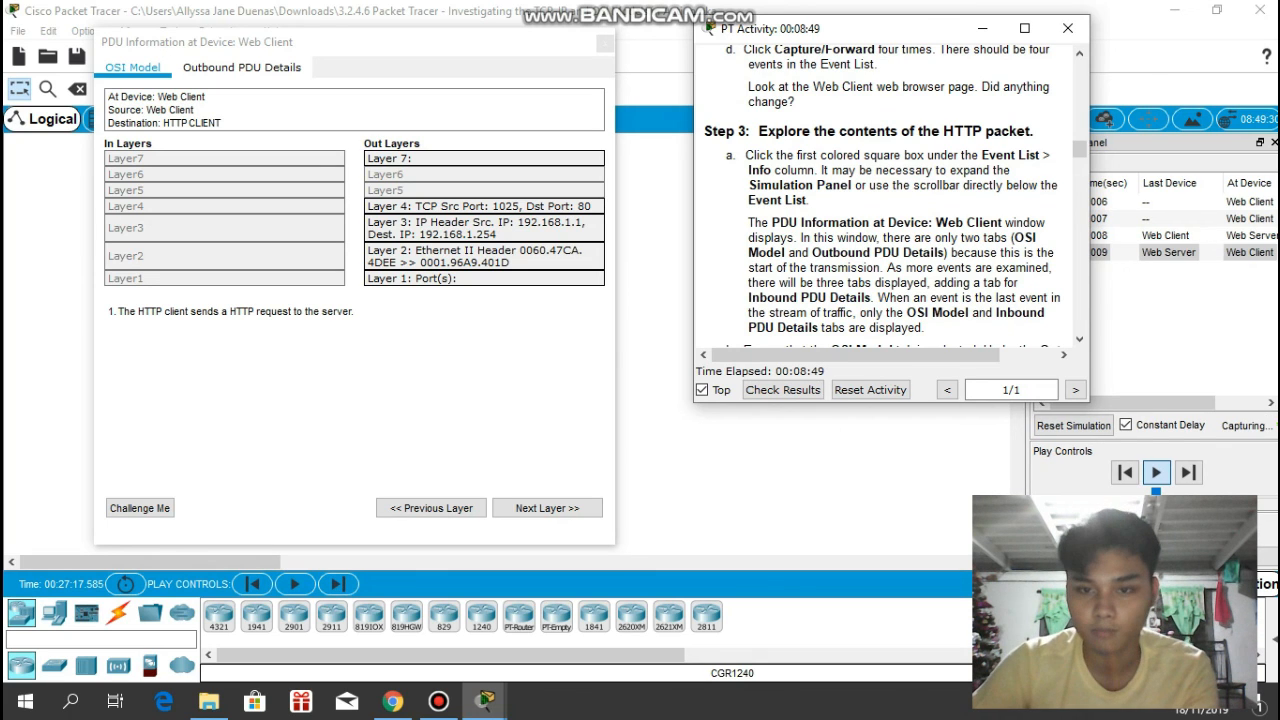
pyautogui.click(133, 68)
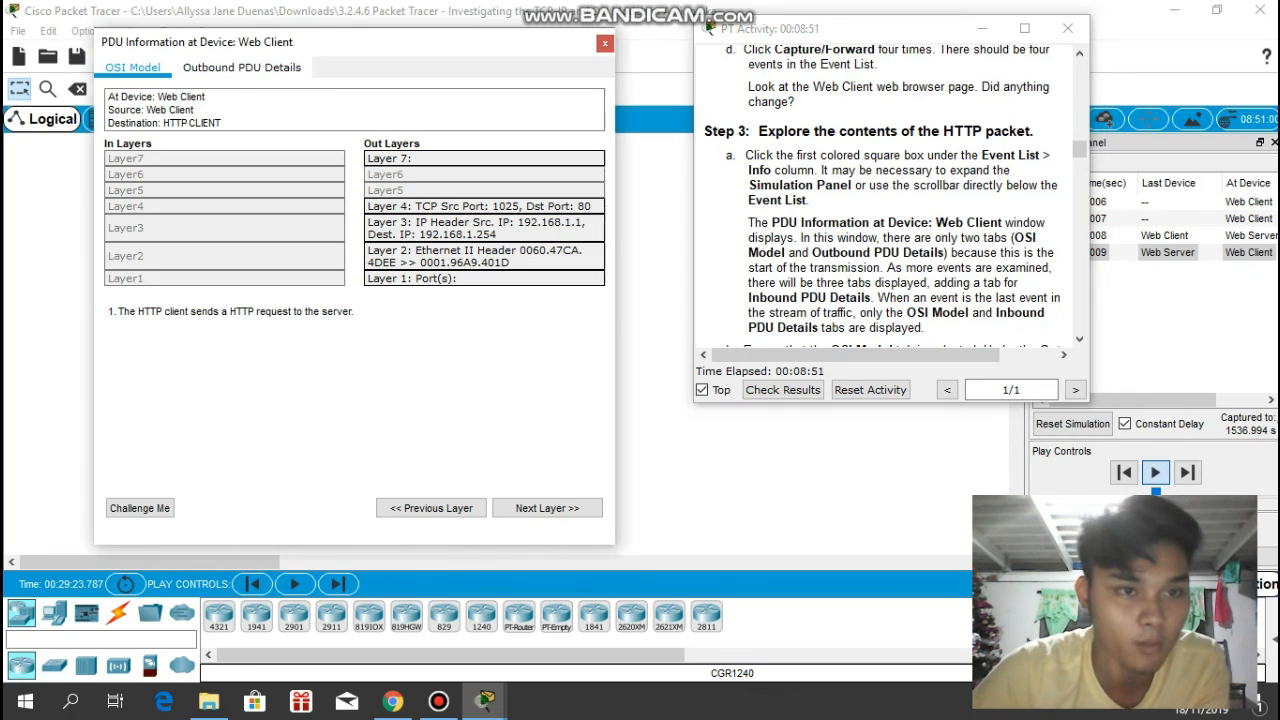
pyautogui.click(241, 67)
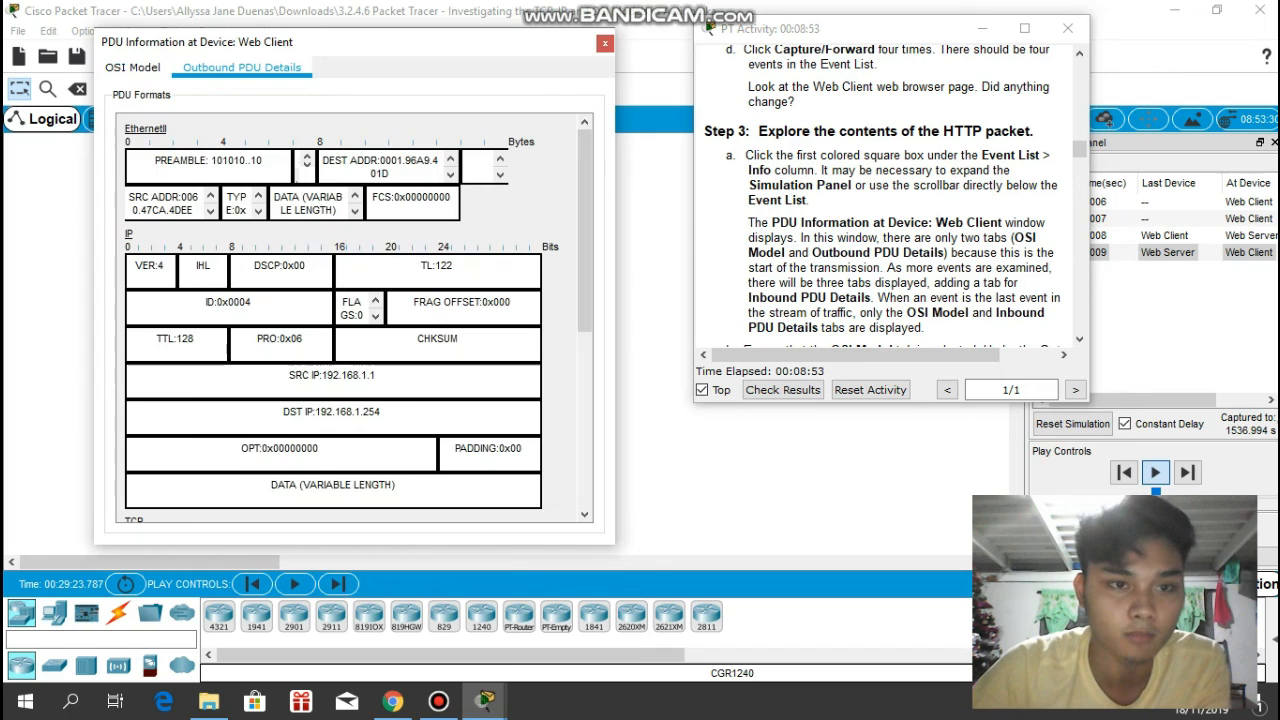
pyautogui.click(133, 67)
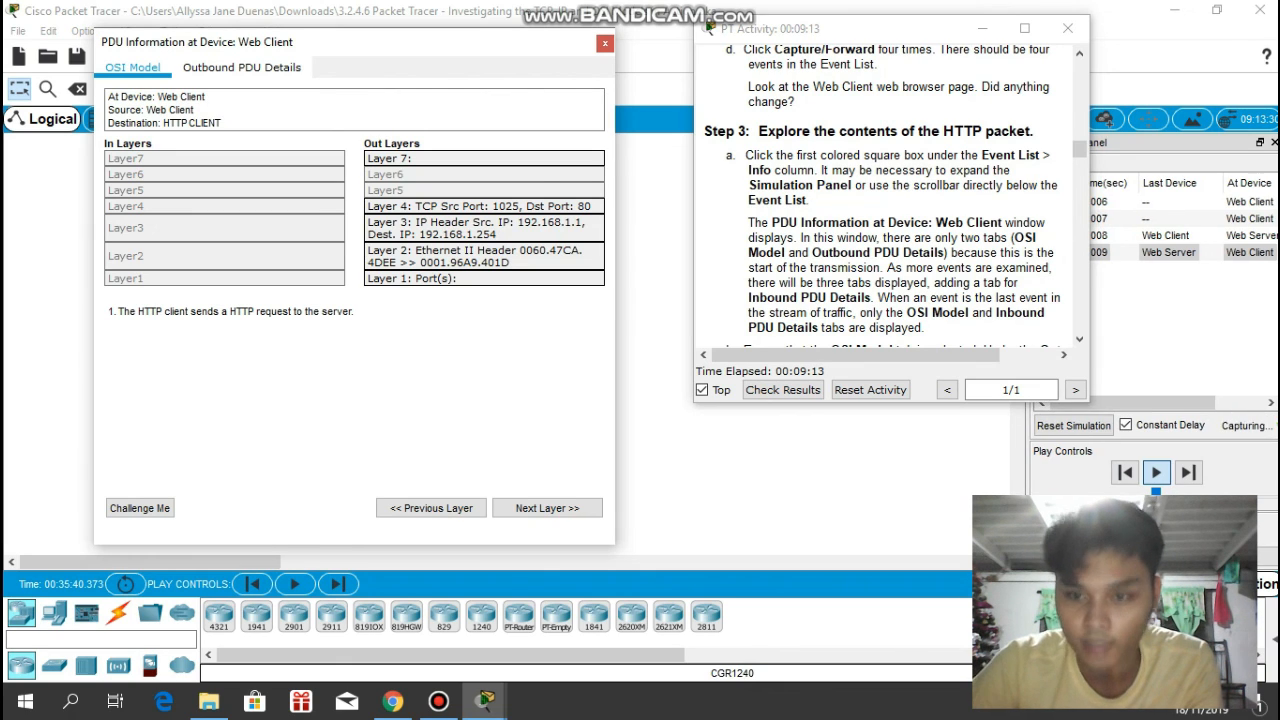
# - Read the Step 3 questions and advance the packet's OSI Model explanation from Layer 7 through Layer 4 to Layer 3
pyautogui.scroll(-1, 890, 200)
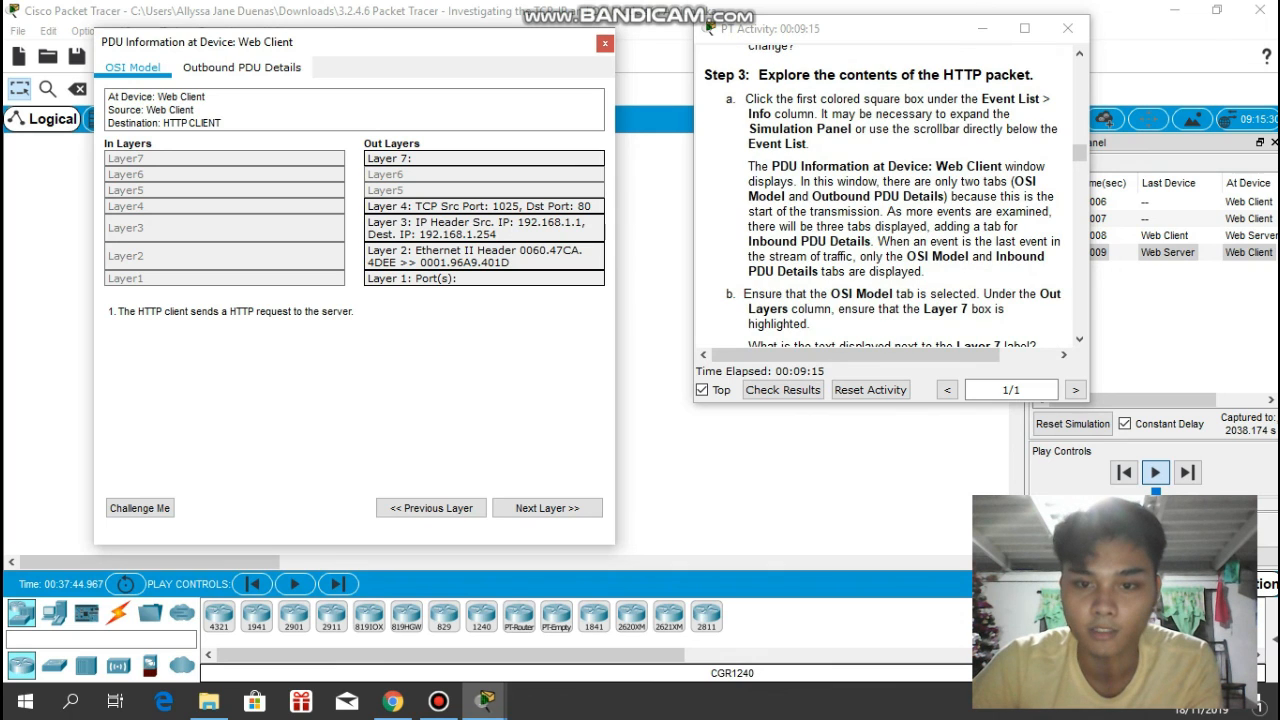
pyautogui.scroll(-1, 890, 200)
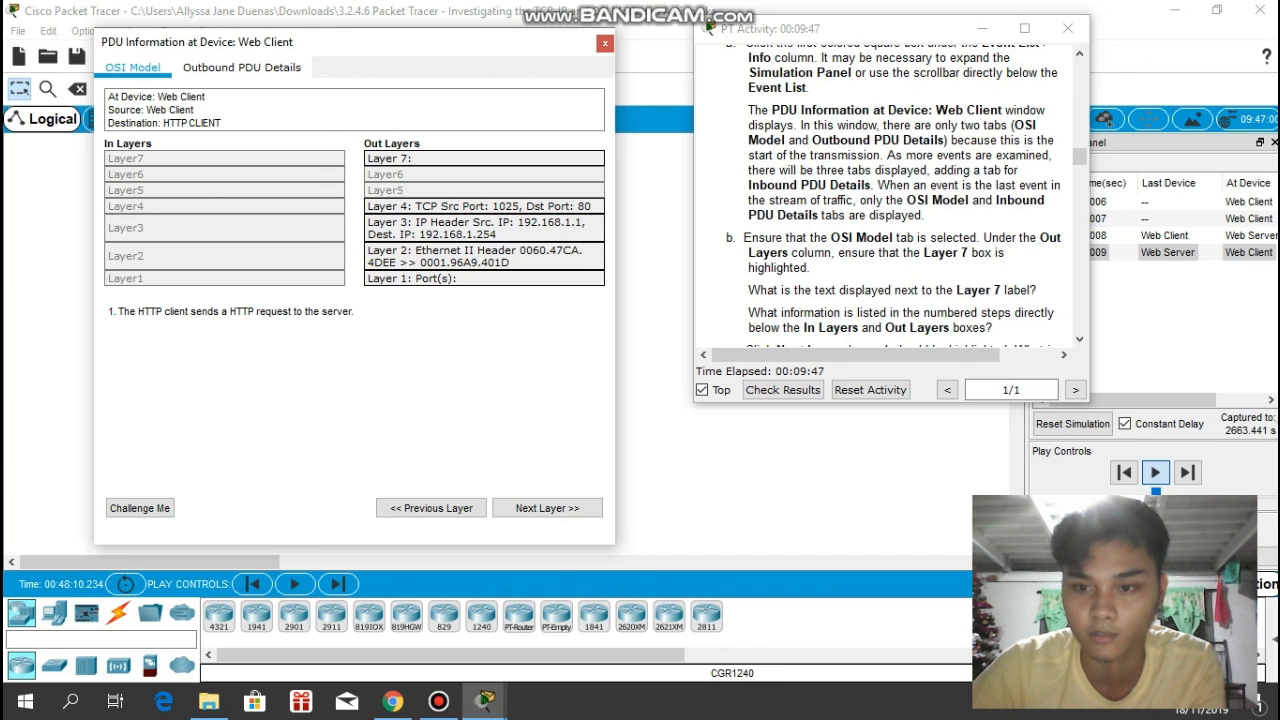
pyautogui.click(1079, 339)
pyautogui.click(1079, 339)
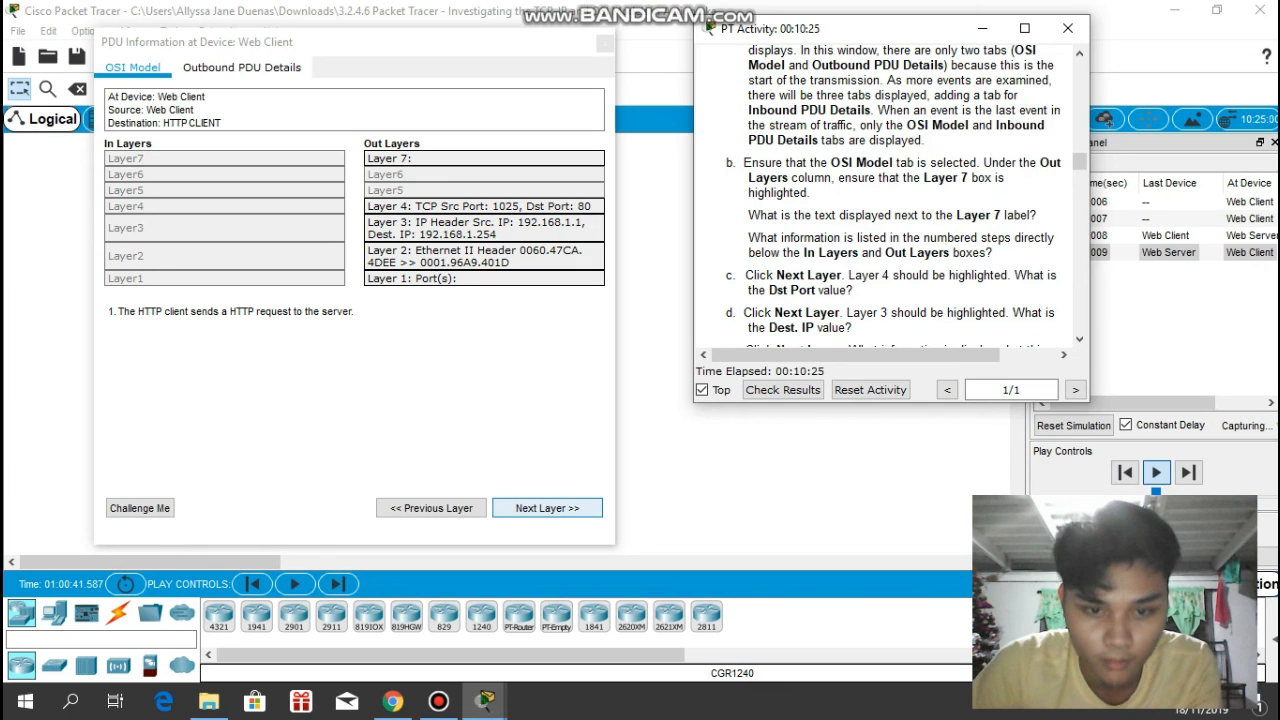
pyautogui.click(547, 508)
pyautogui.click(547, 508)
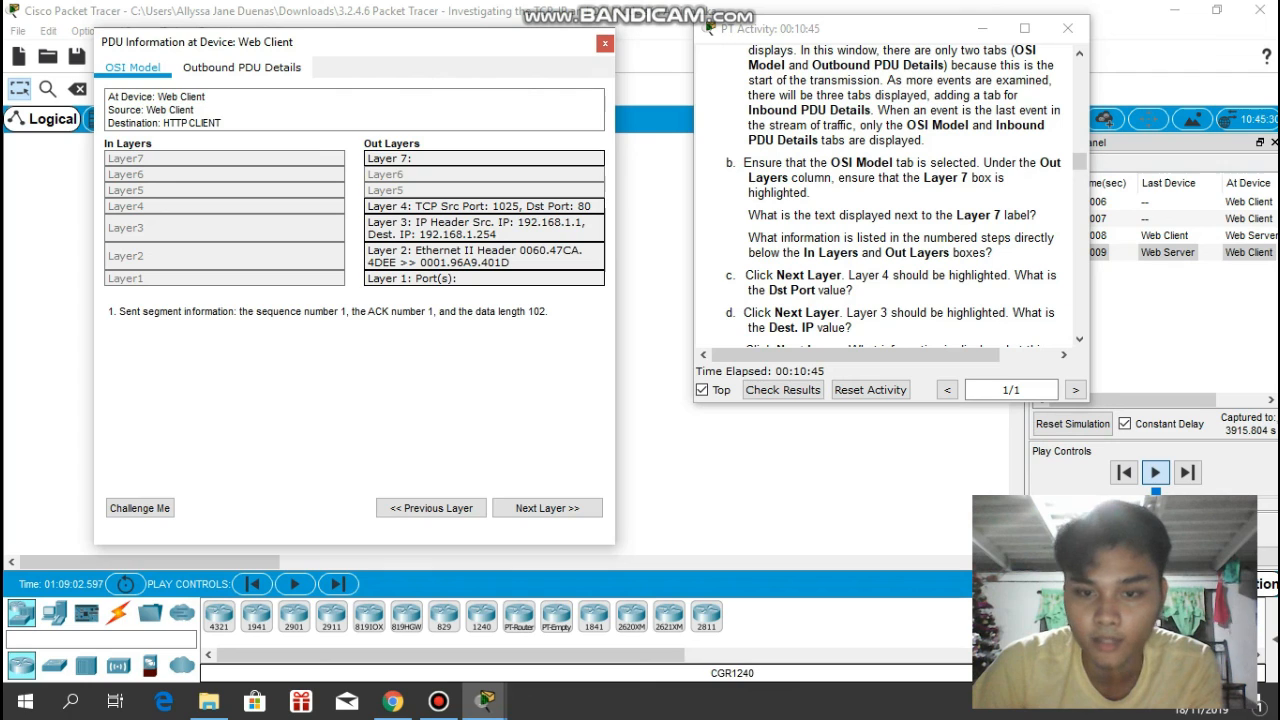
pyautogui.click(547, 508)
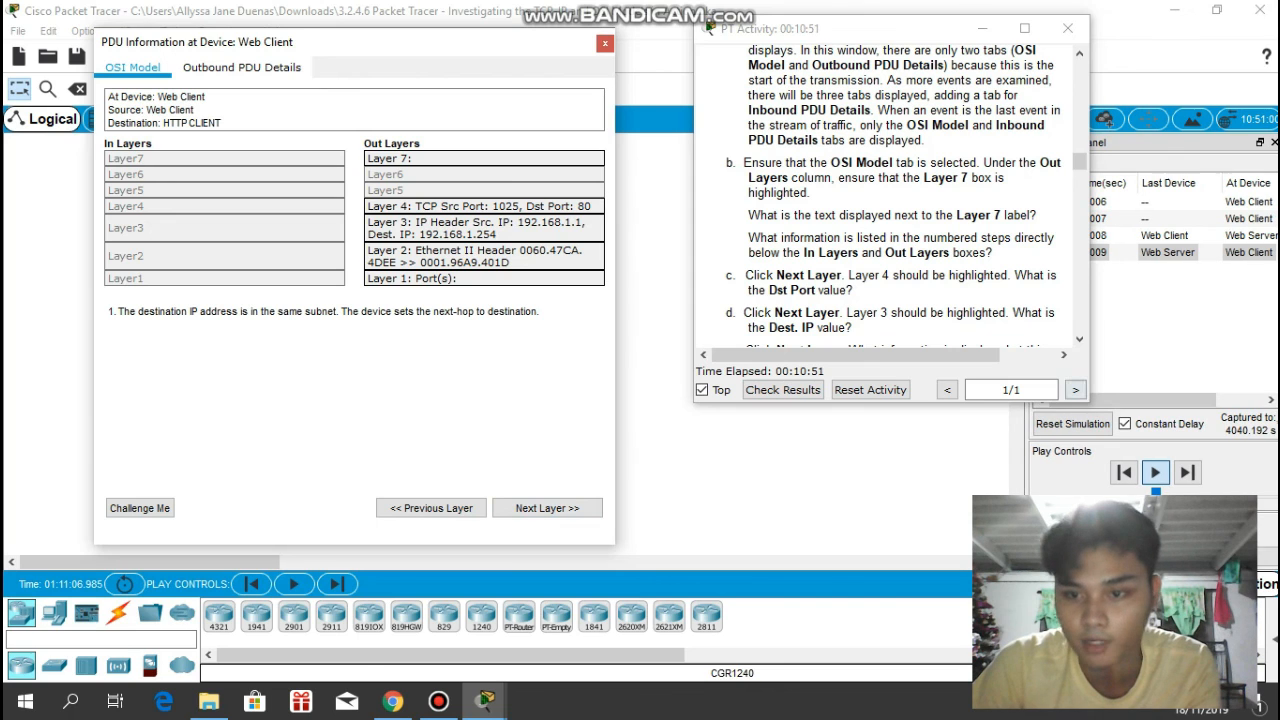
# - Show items e and f of Step 3 in the activity instructions
pyautogui.click(1079, 340)
pyautogui.click(1079, 340)
pyautogui.click(1079, 340)
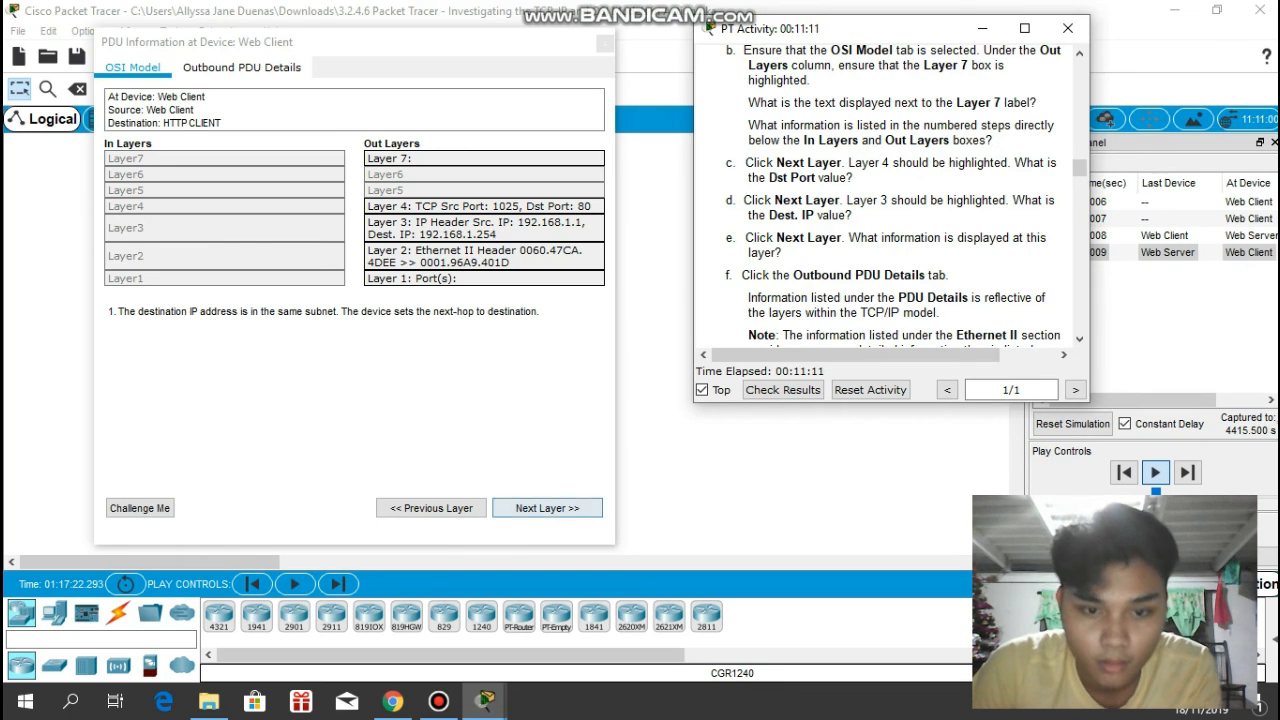
# - Advance the packet's OSI Model explanation to Layer 2 and look through its Outbound PDU Details down to the TCP section
pyautogui.click(547, 508)
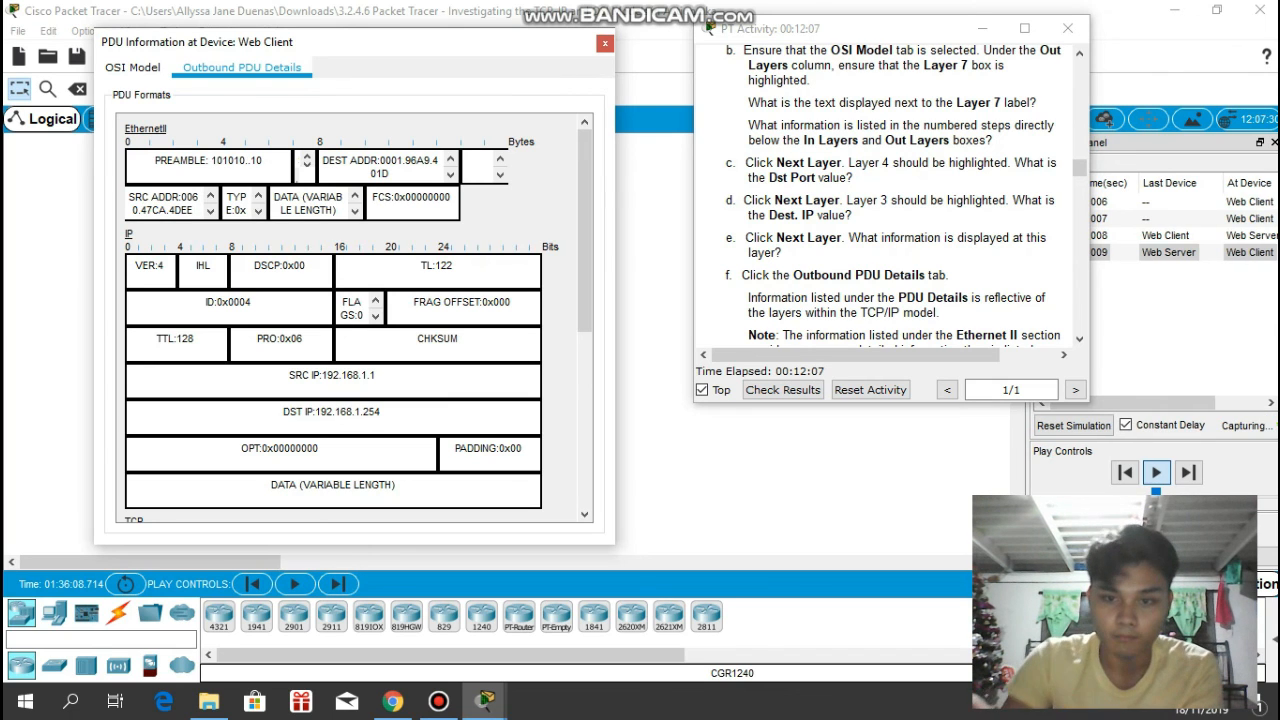
pyautogui.scroll(-6, 355, 320)
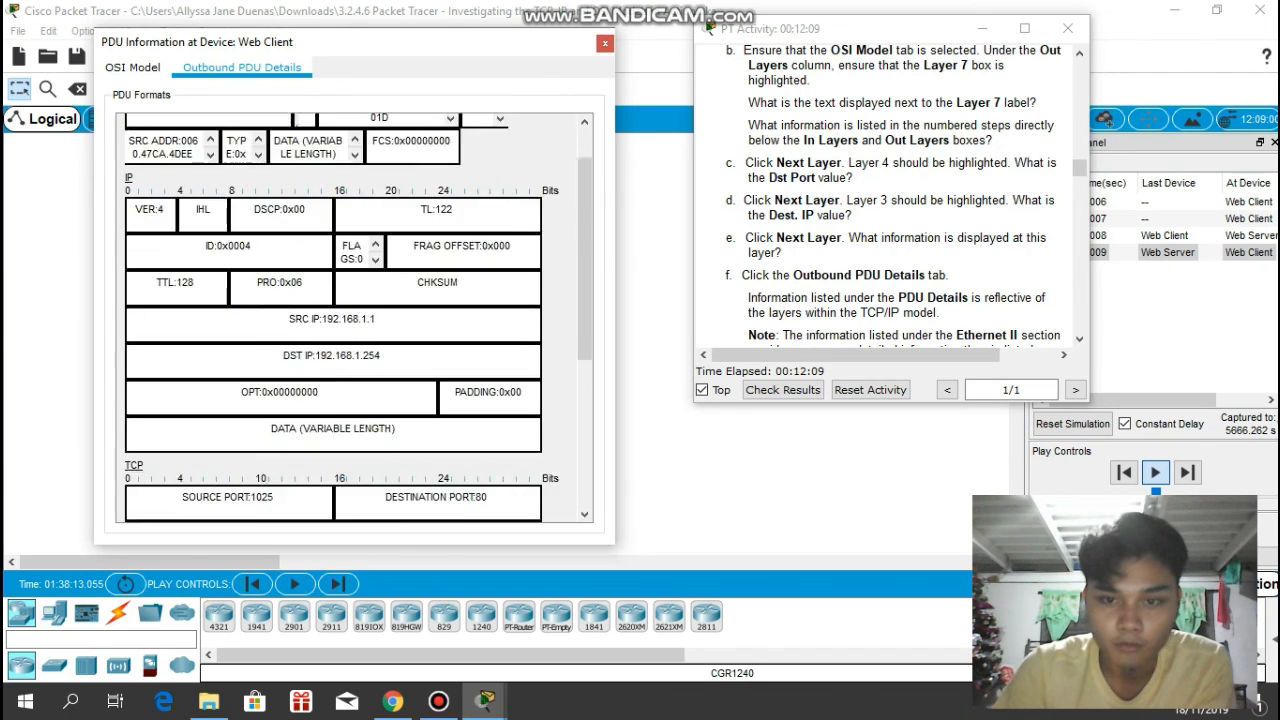
pyautogui.scroll(6, 355, 320)
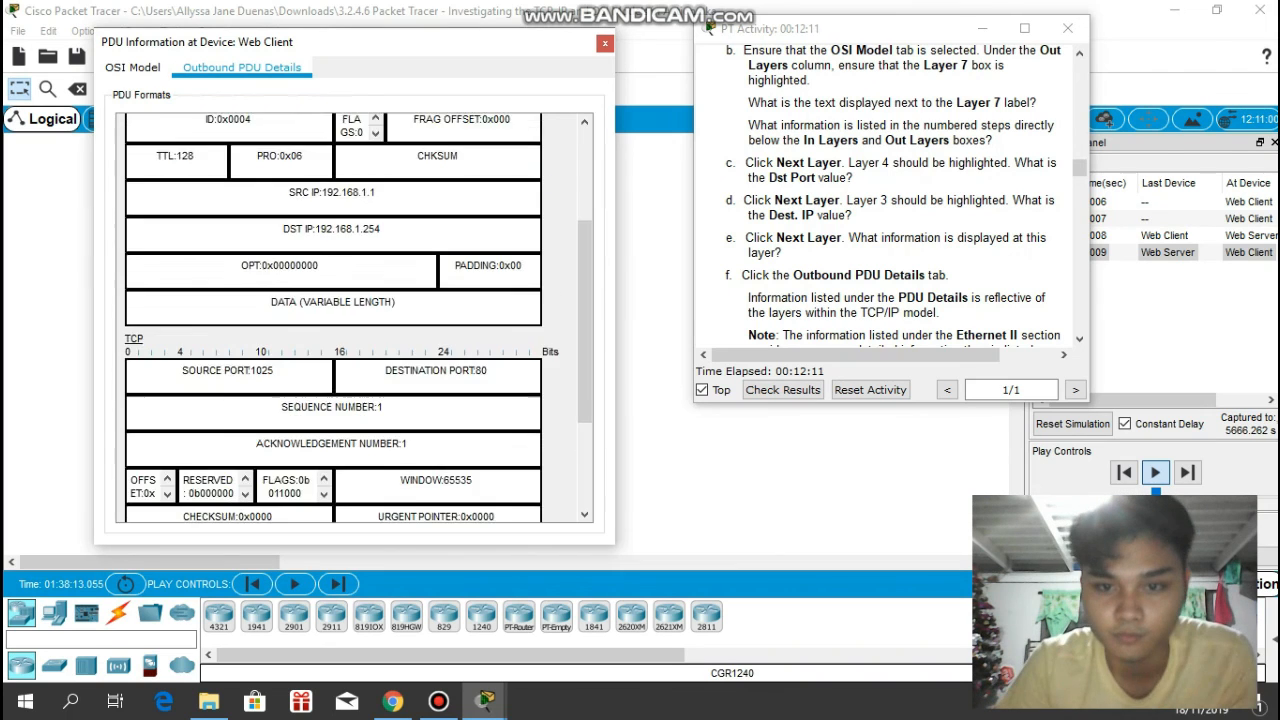
pyautogui.scroll(-2, 890, 200)
pyautogui.scroll(-1, 890, 200)
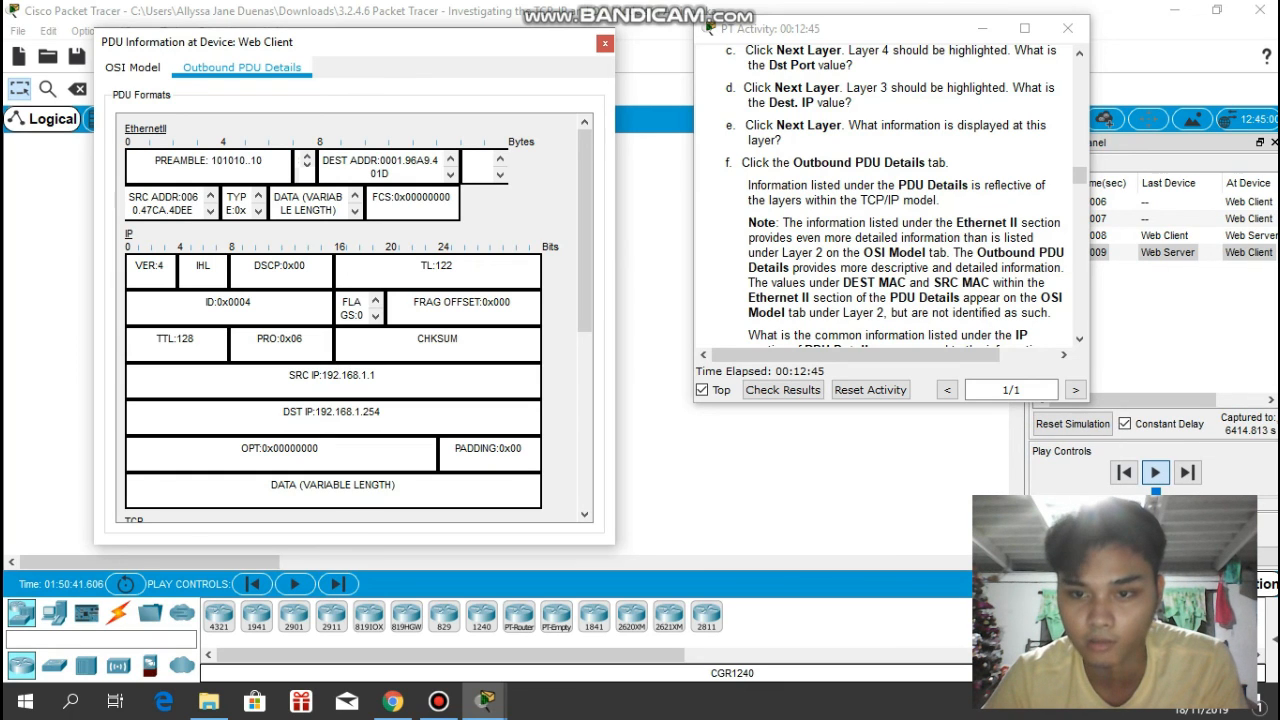
# - Read the questions of Step 3 item f and examine the IP, TCP and HTTP Request sections of the PDU details
pyautogui.scroll(-2, 890, 200)
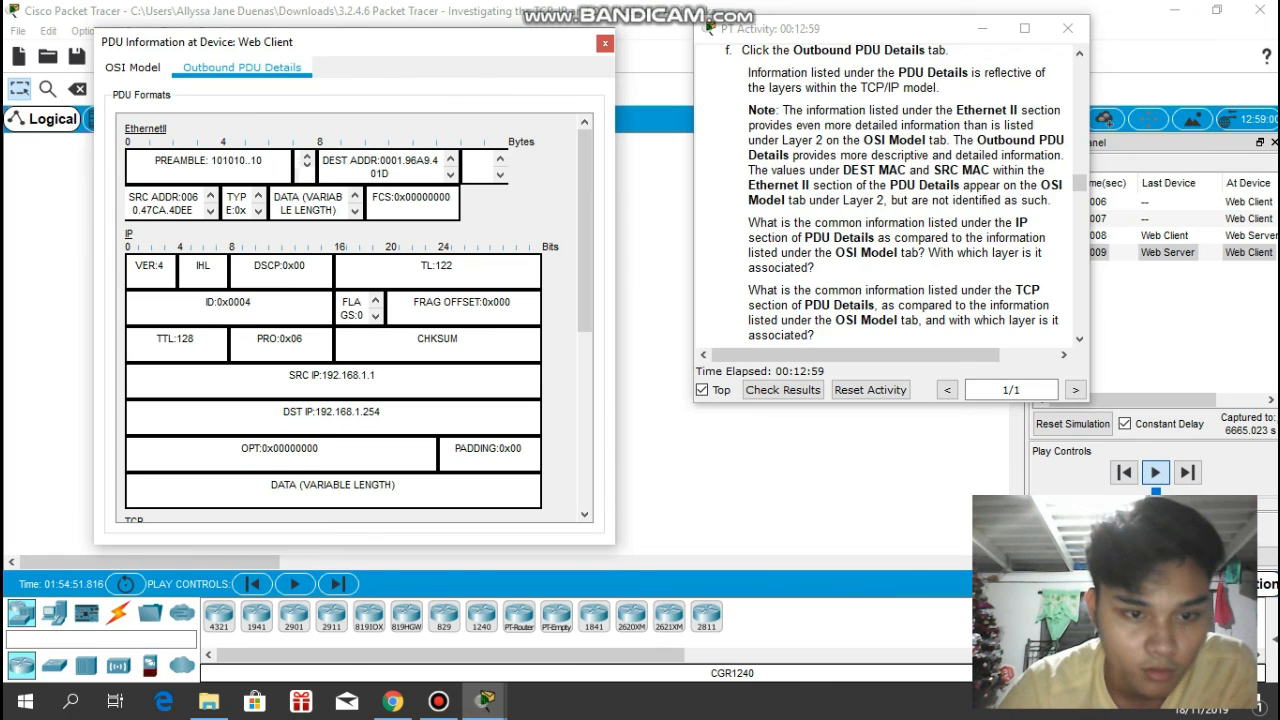
pyautogui.scroll(-5, 355, 320)
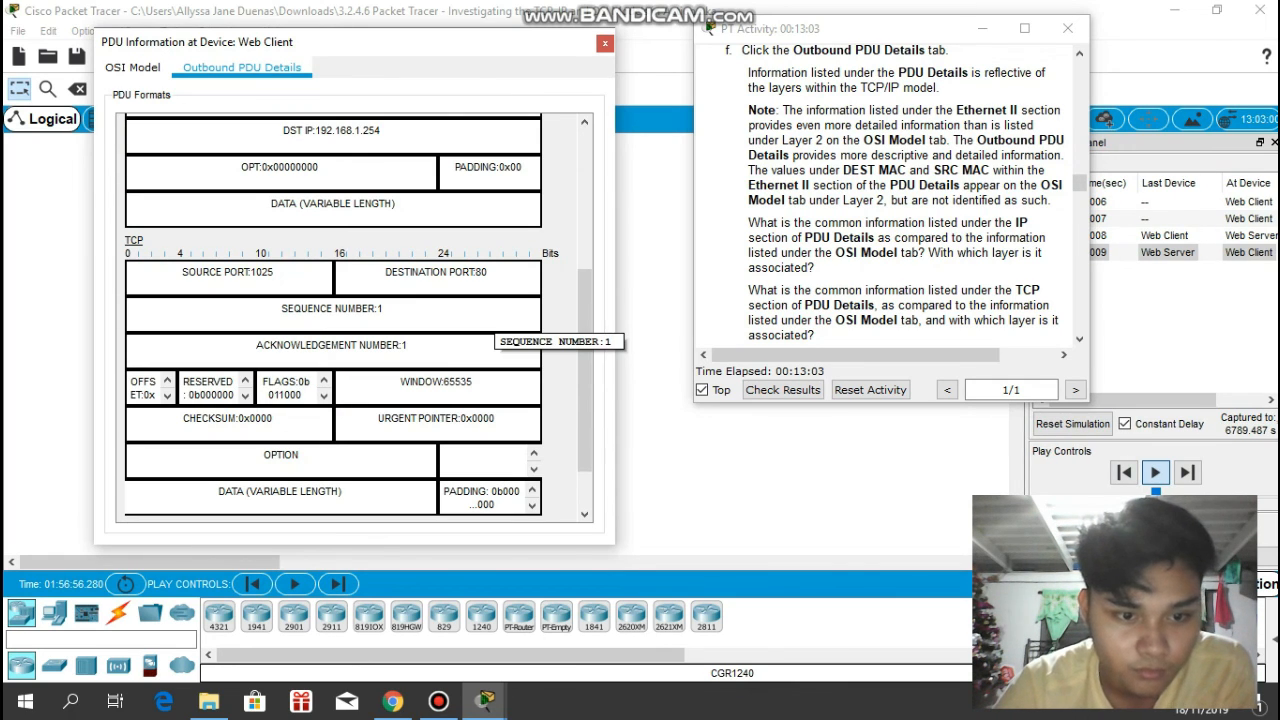
pyautogui.scroll(2, 490, 330)
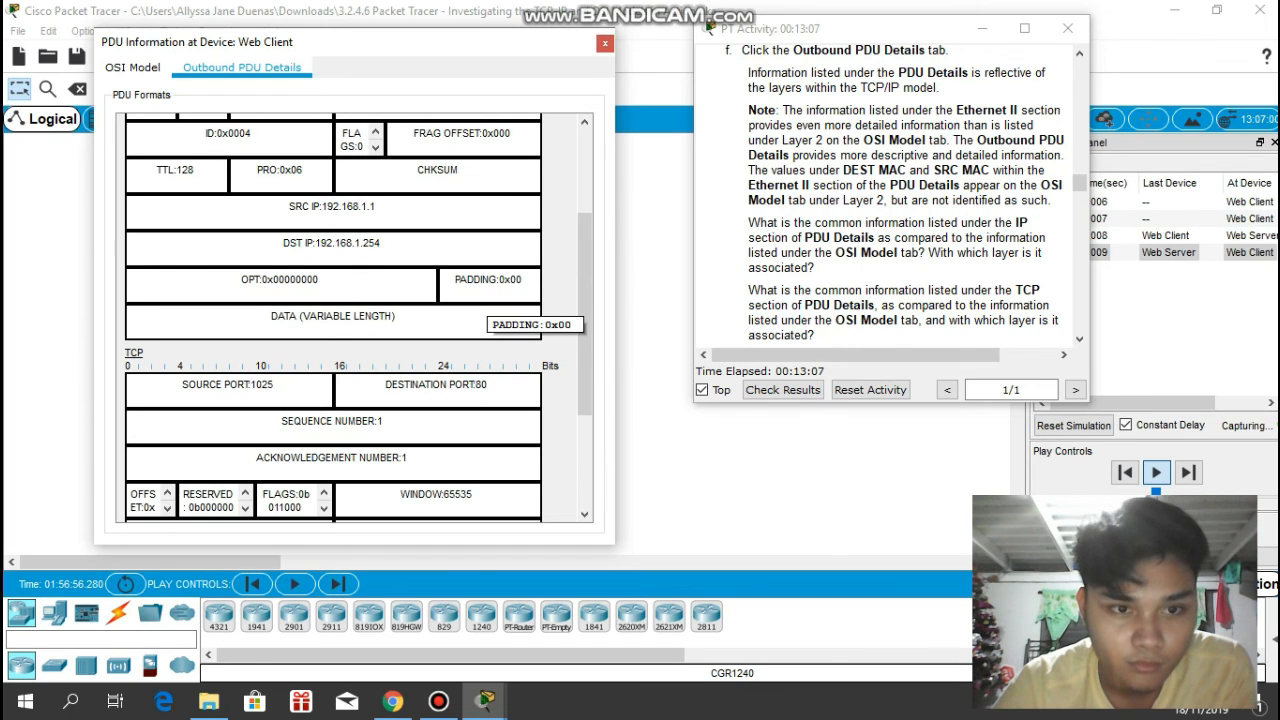
pyautogui.scroll(3, 490, 300)
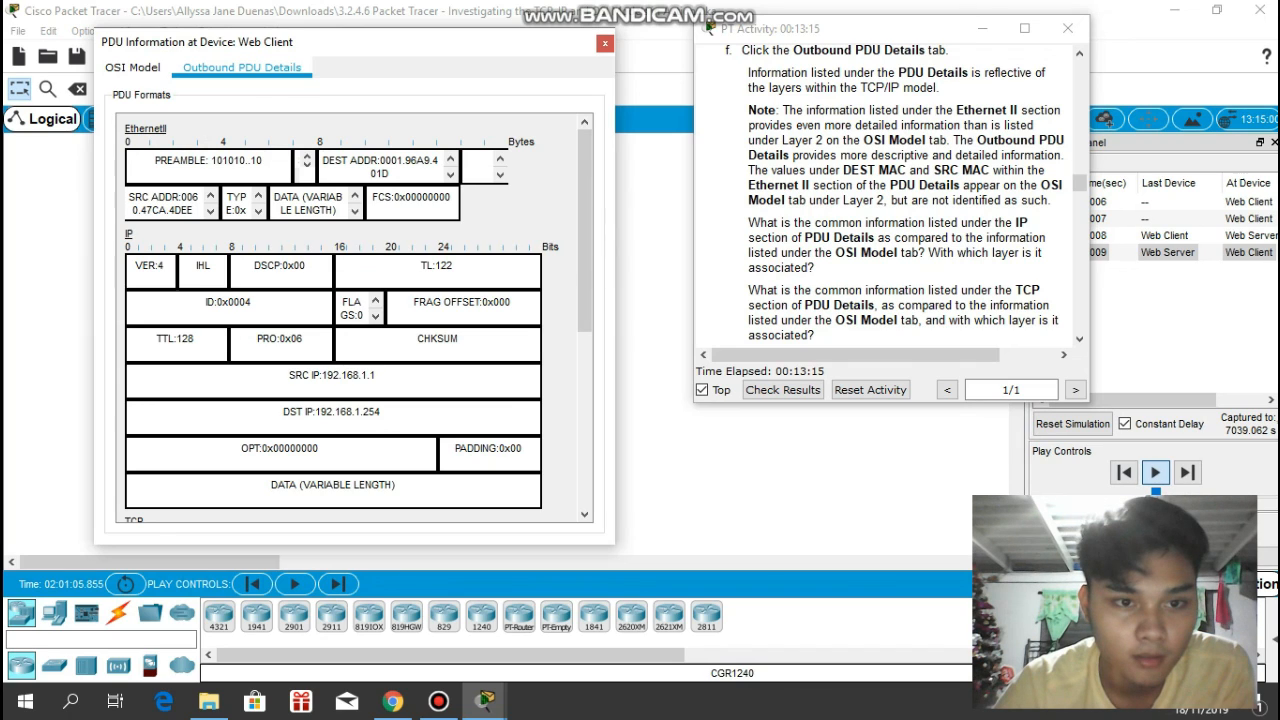
pyautogui.scroll(-1, 340, 320)
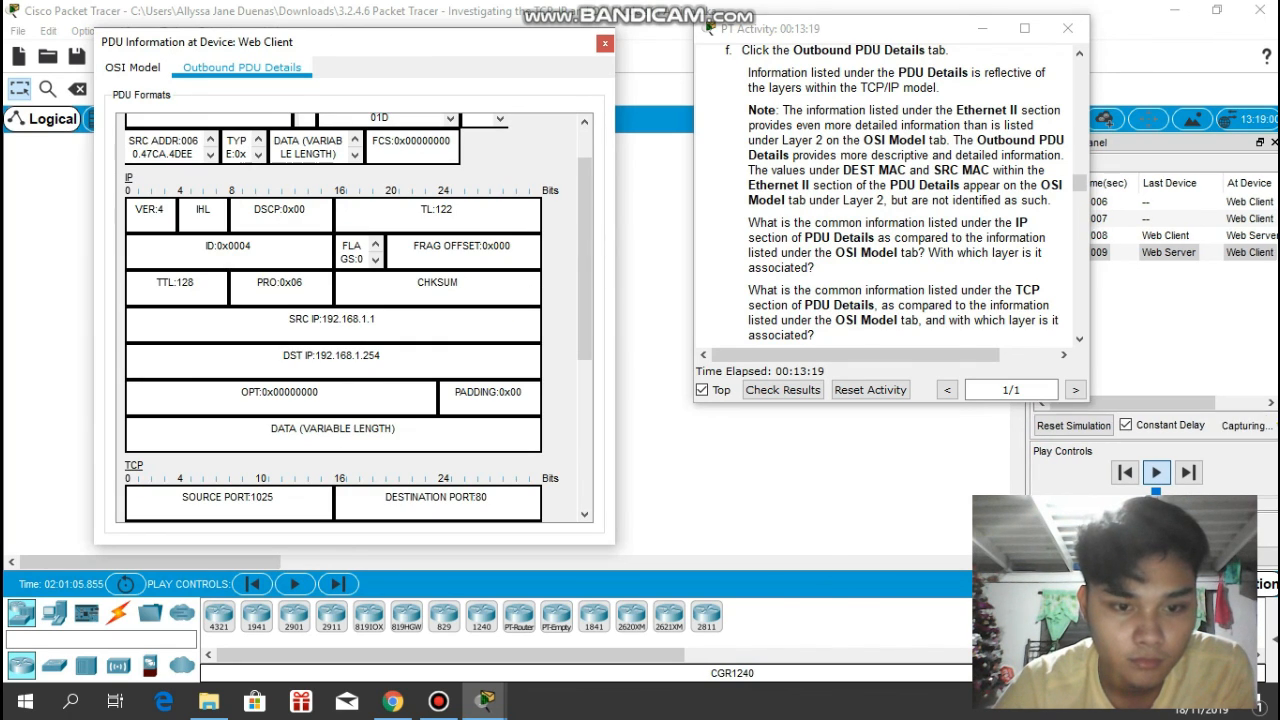
pyautogui.scroll(-1, 340, 320)
pyautogui.scroll(-2, 340, 320)
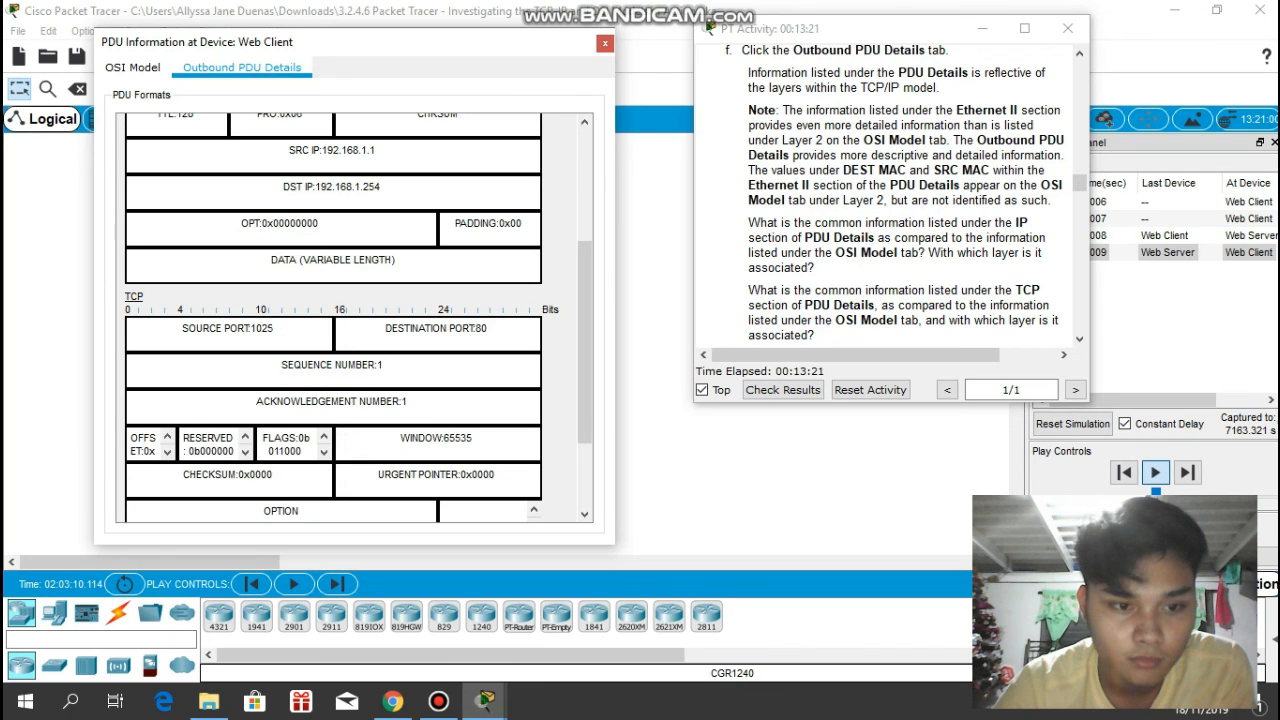
pyautogui.scroll(-3, 340, 320)
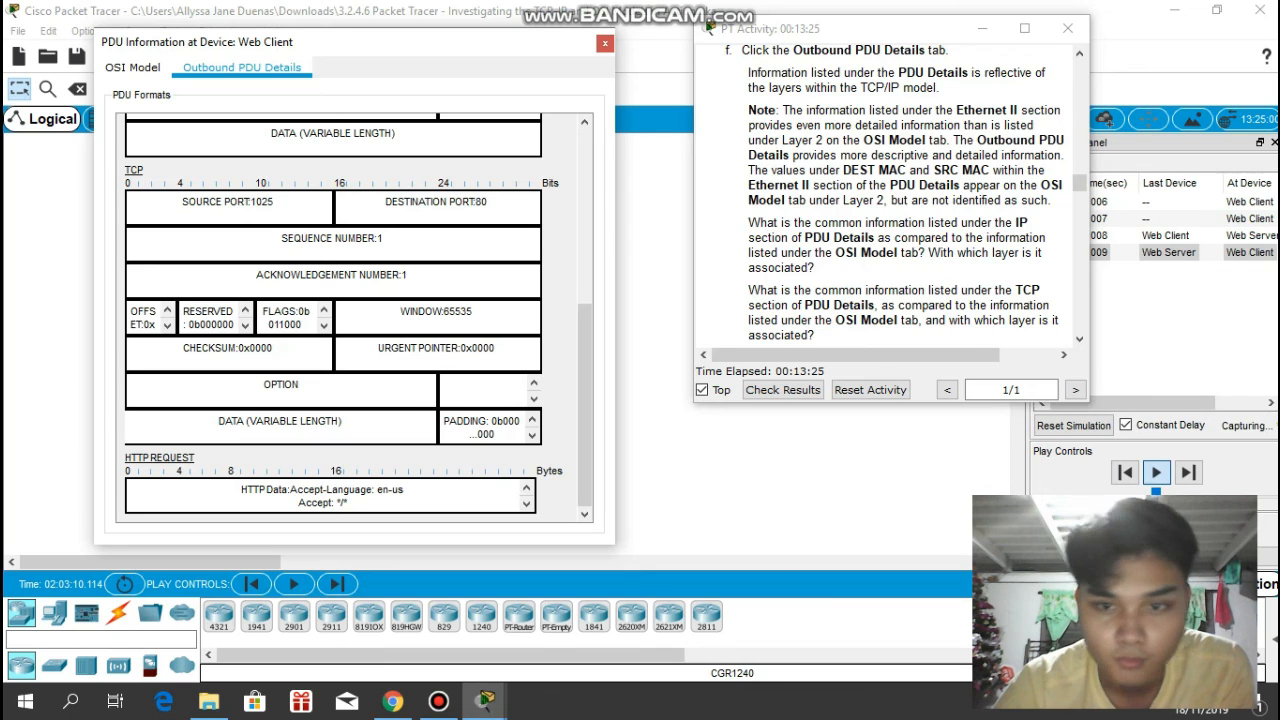
# - Read item g and replace the open PDU window with the second HTTP event's PDU information at the Web Client, beside the instructions
pyautogui.scroll(-3, 905, 195)
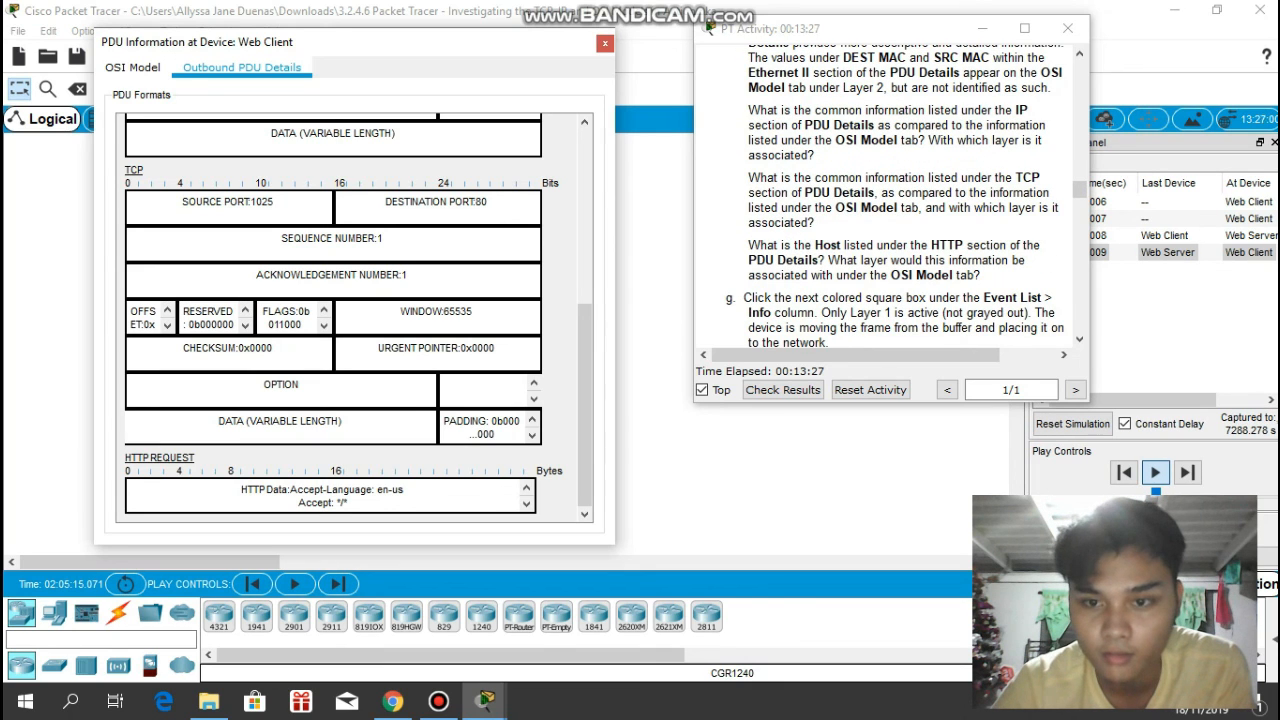
pyautogui.scroll(-1, 905, 195)
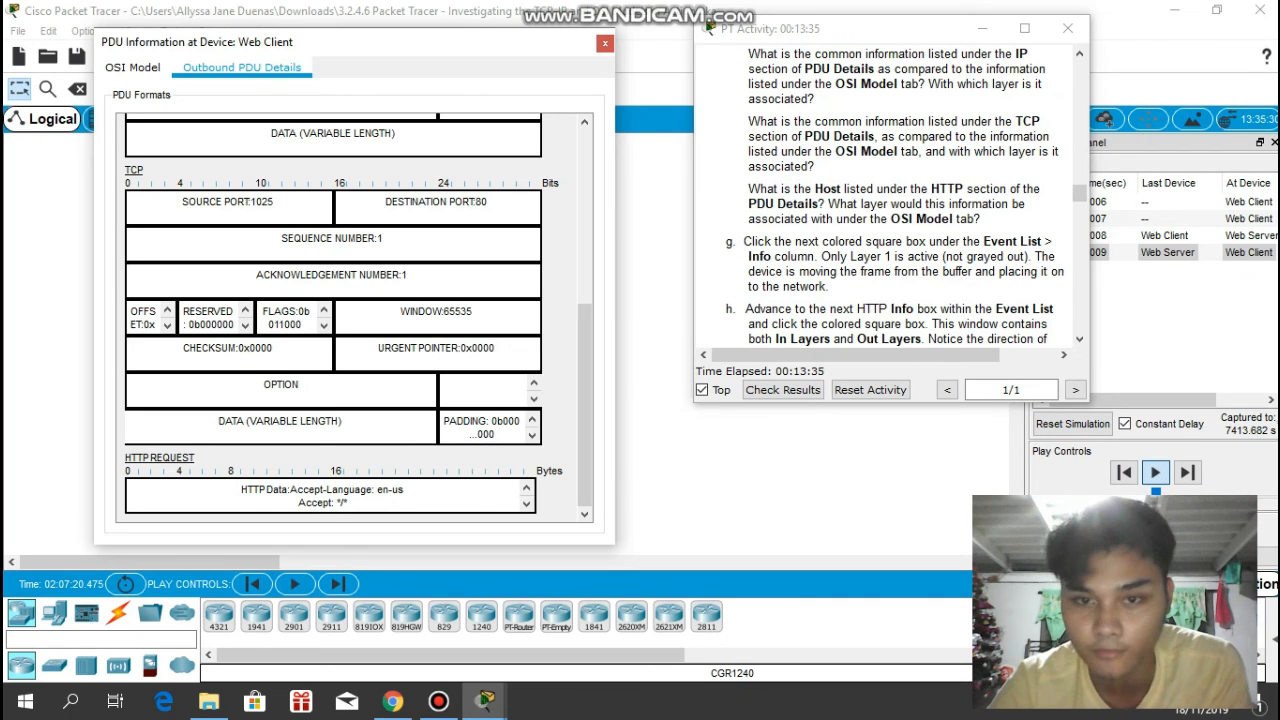
pyautogui.press('Escape')
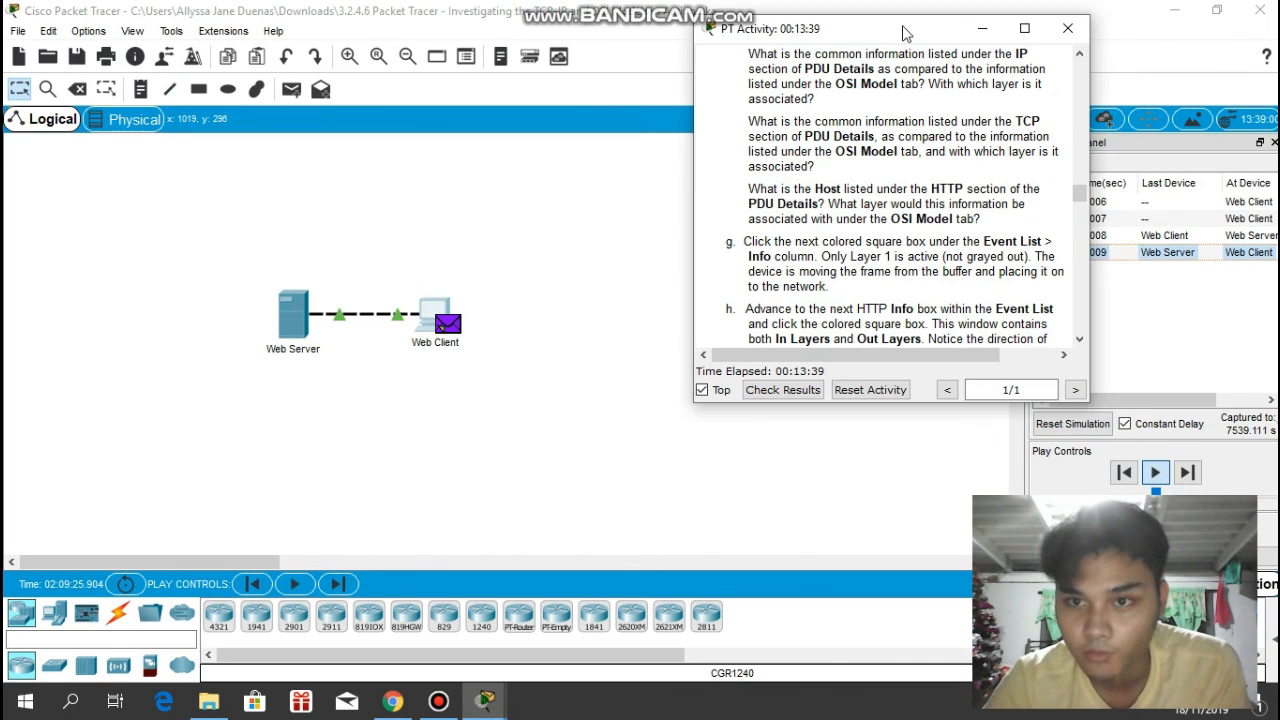
pyautogui.moveTo(707, 28); pyautogui.dragTo(539, 20)
pyautogui.moveTo(1168, 400); pyautogui.dragTo(1215, 400)
pyautogui.click(1262, 219)
pyautogui.click(443, 324)
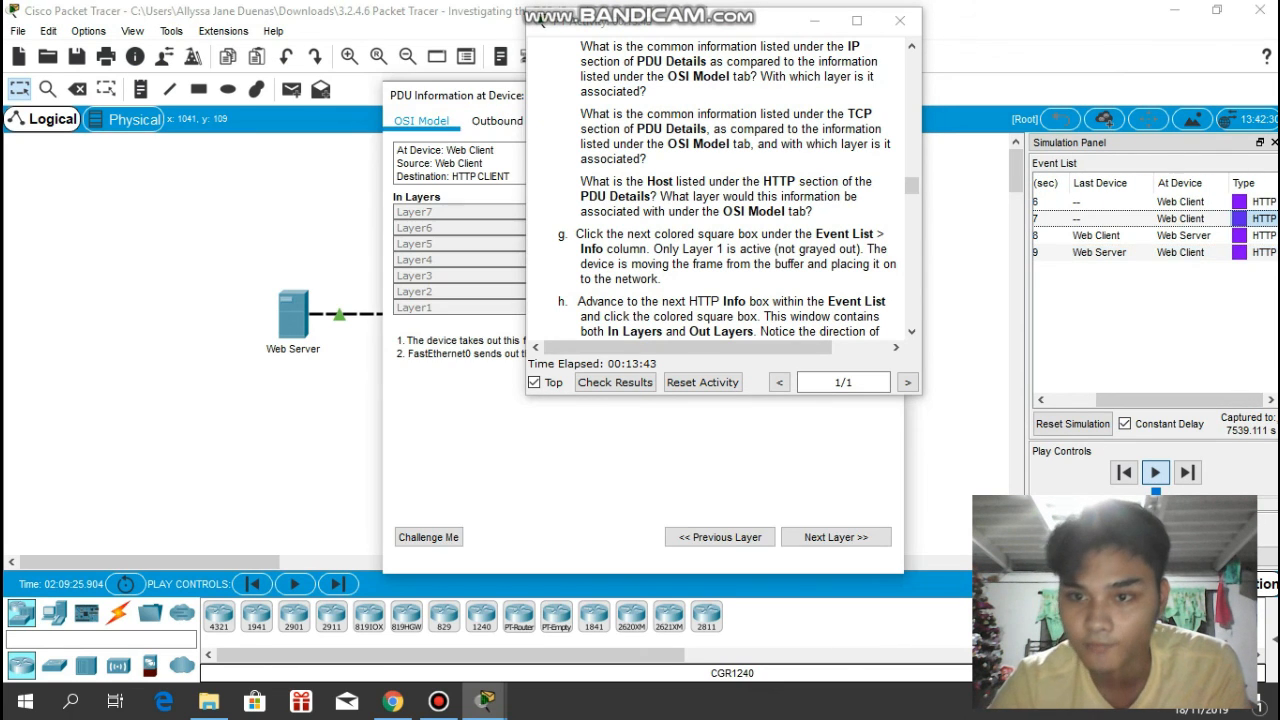
pyautogui.moveTo(488, 95); pyautogui.dragTo(200, 57)
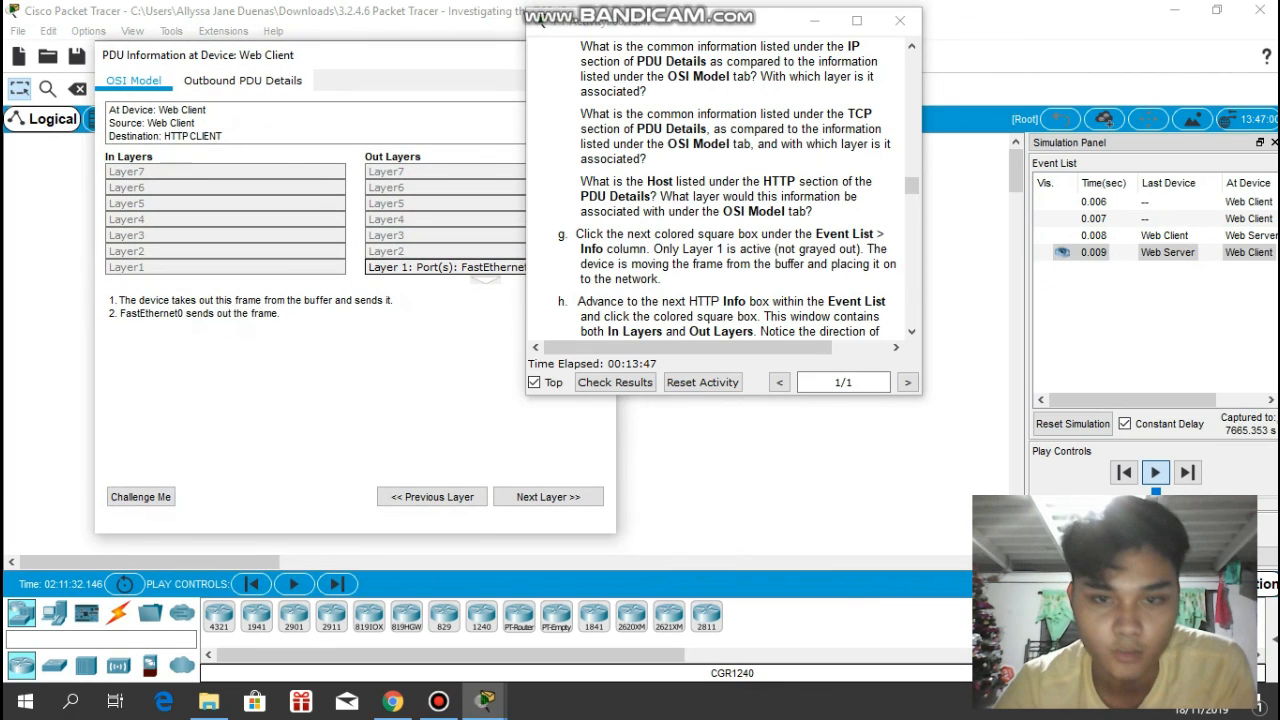
pyautogui.moveTo(541, 22); pyautogui.dragTo(645, 22)
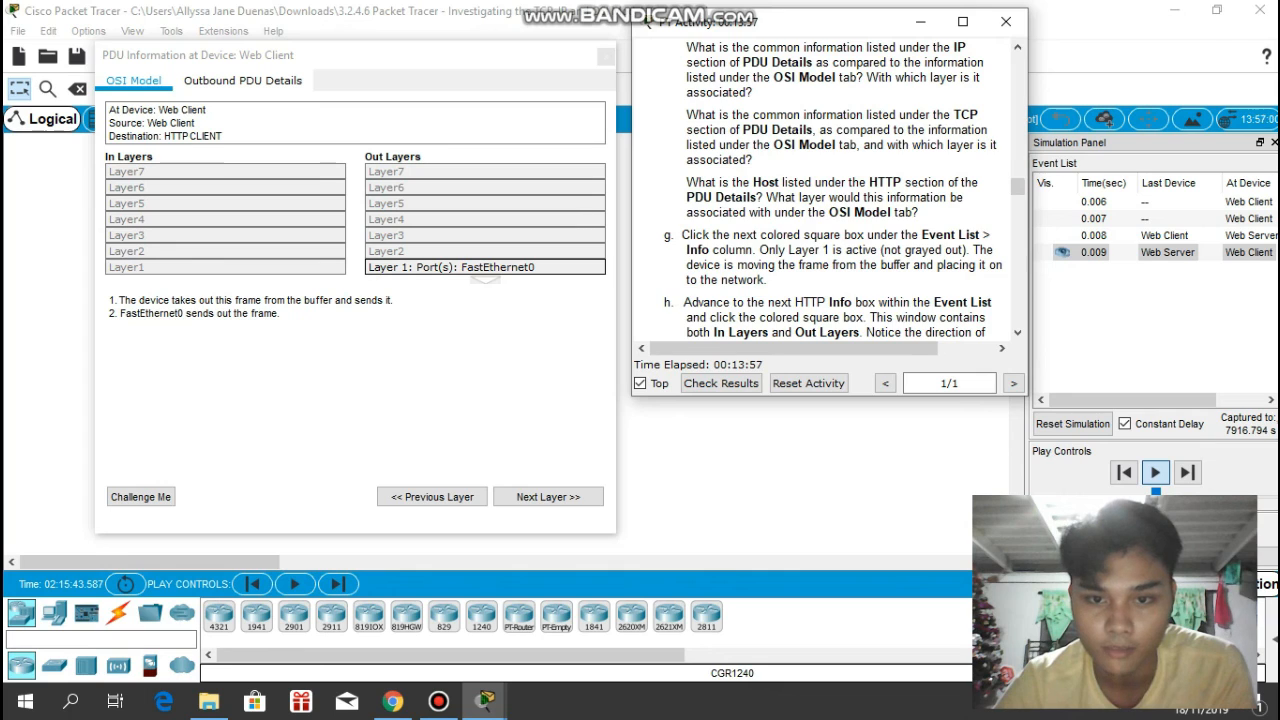
# - Read item h, view the second event's Outbound PDU Details and return to its OSI Model view
pyautogui.scroll(-1, 840, 190)
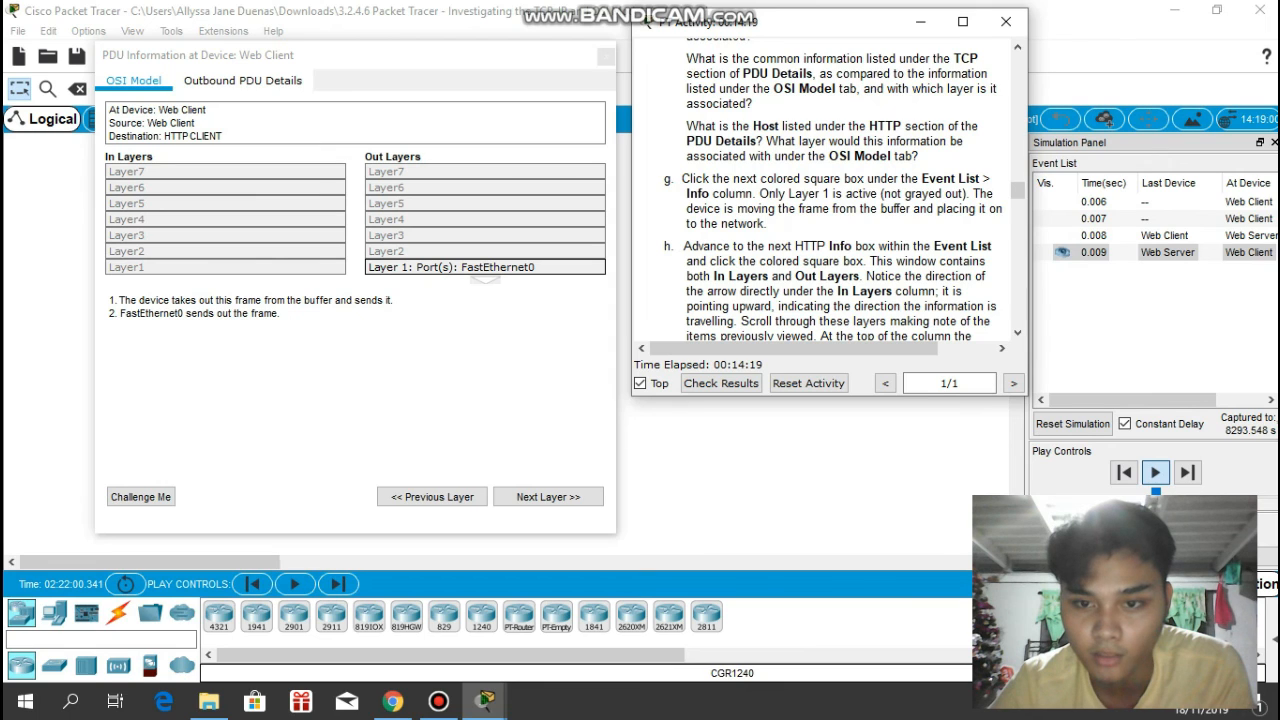
pyautogui.scroll(-1, 838, 190)
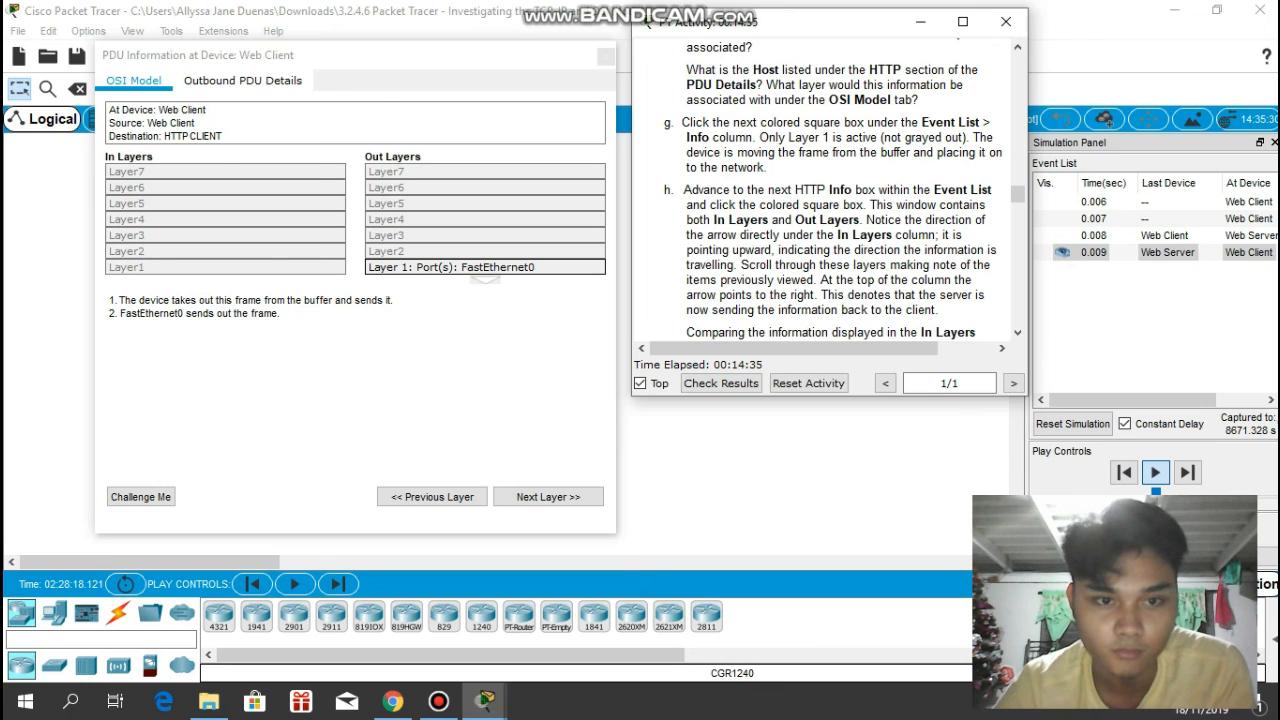
pyautogui.click(243, 80)
pyautogui.scroll(-3, 350, 320)
pyautogui.scroll(3, 350, 320)
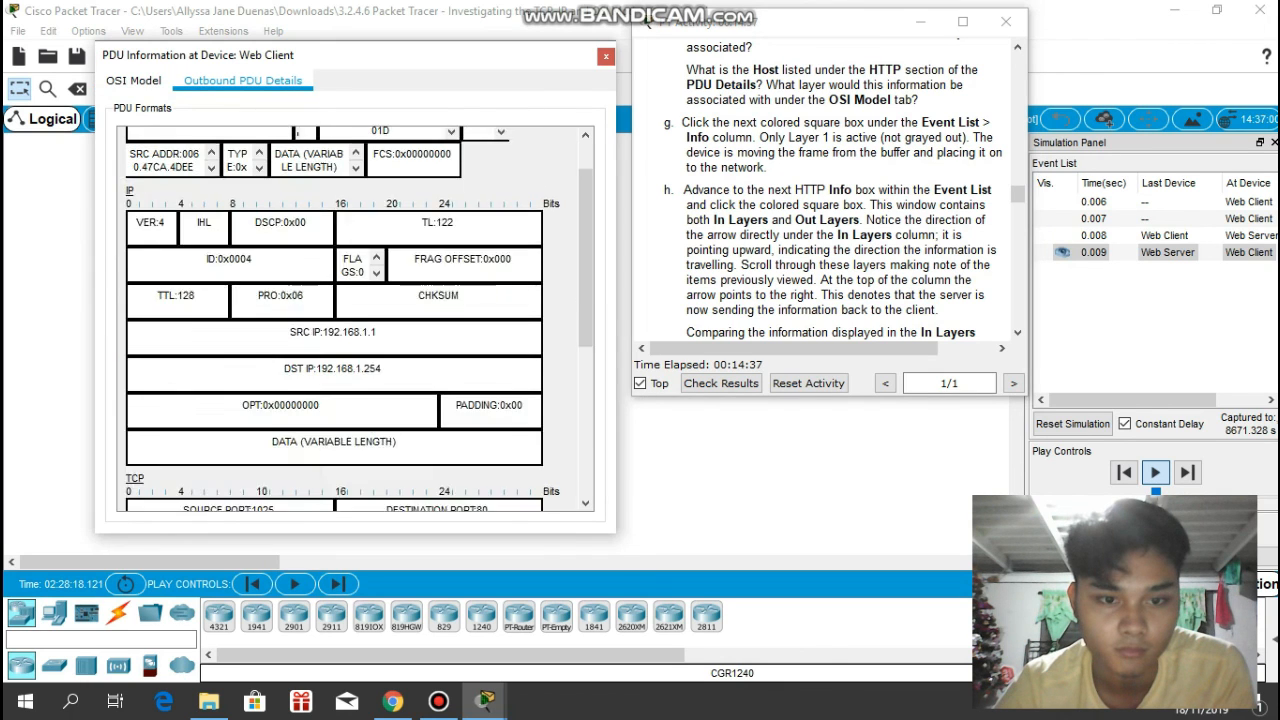
pyautogui.click(133, 80)
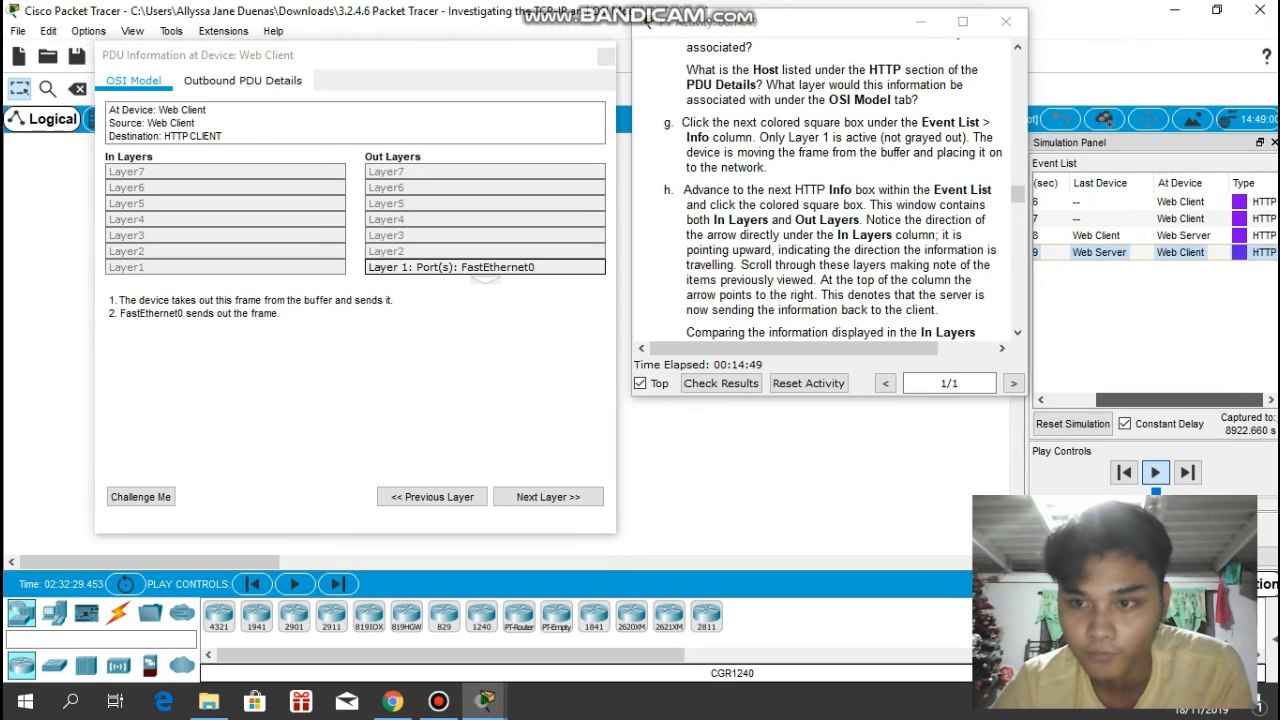
# - Open the PDU information of the third HTTP event at the Web Server and place it beside the instructions
pyautogui.click(1252, 235)
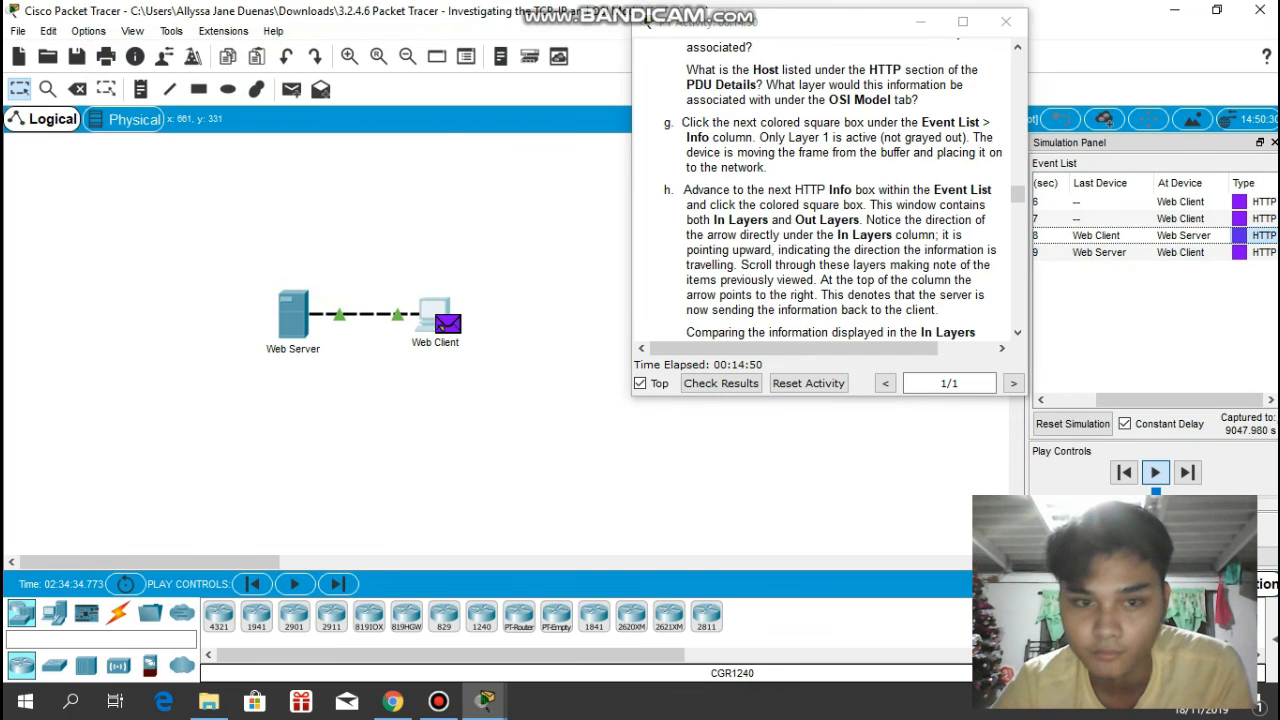
pyautogui.click(441, 327)
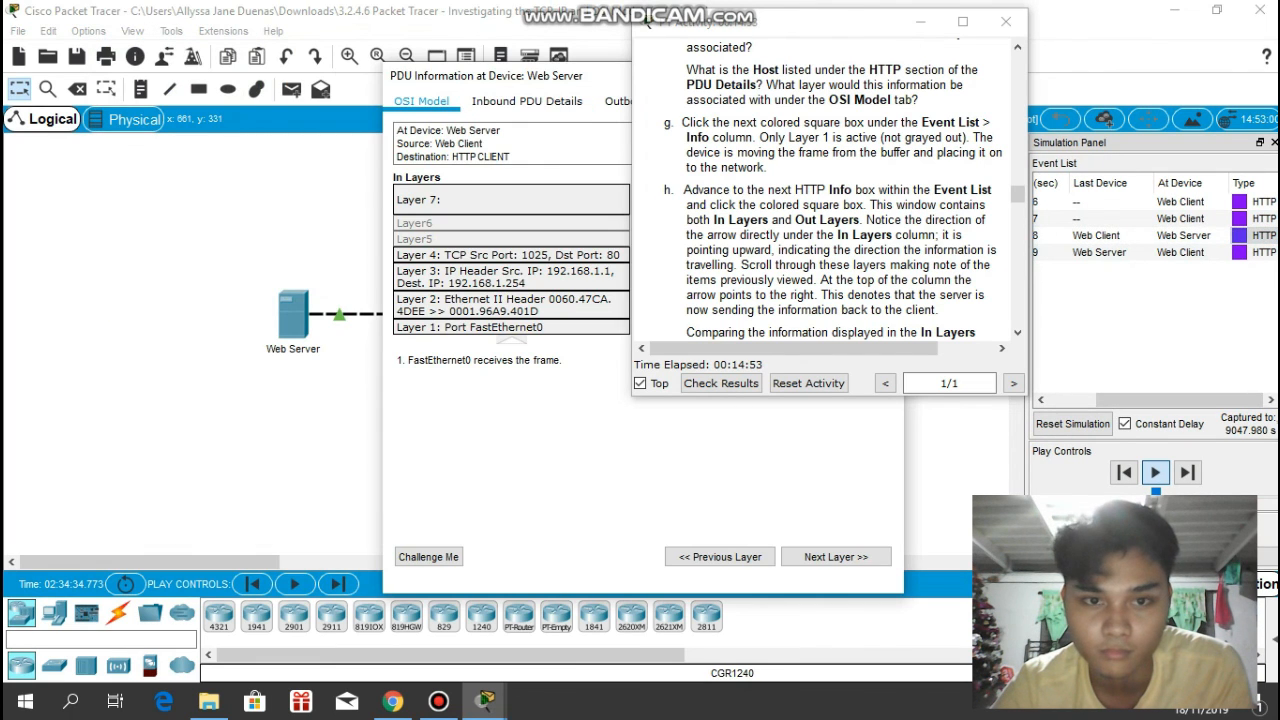
pyautogui.moveTo(590, 78); pyautogui.dragTo(306, 63)
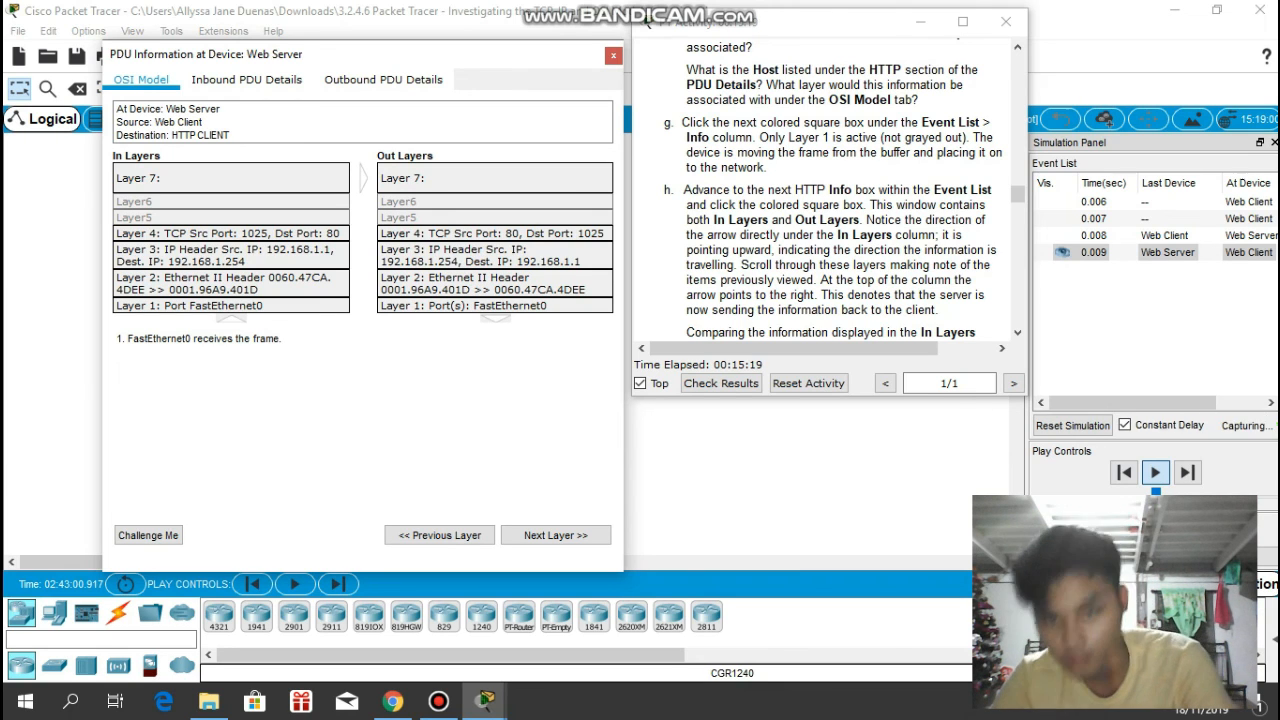
# - Read items i and j and examine the HTTP Response section of the Web Server's Outbound PDU Details
pyautogui.scroll(-3, 844, 190)
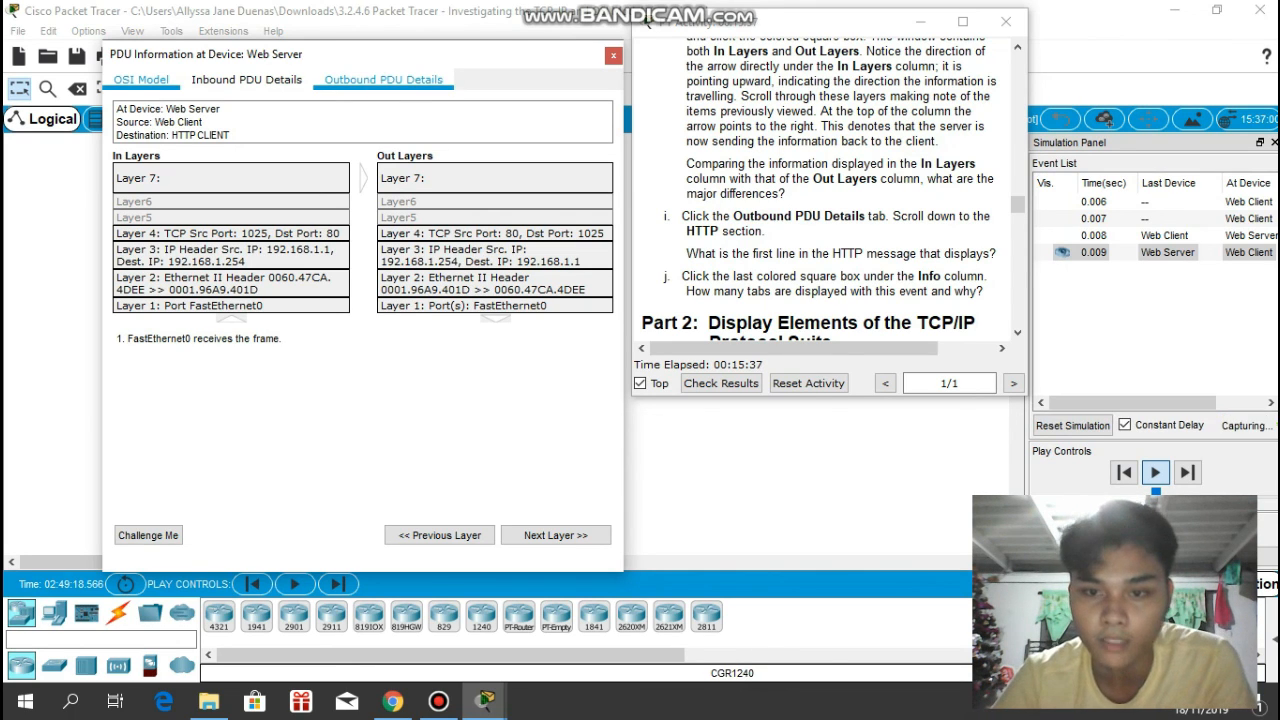
pyautogui.click(383, 80)
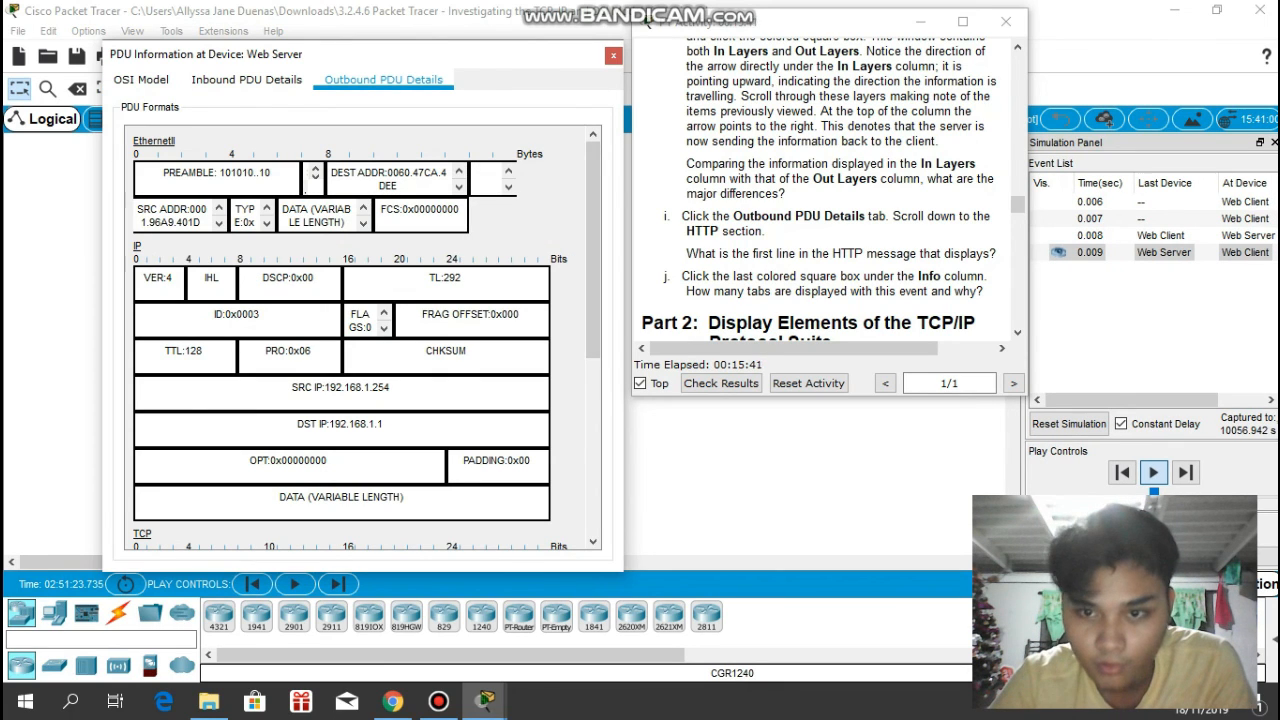
pyautogui.scroll(-5, 340, 330)
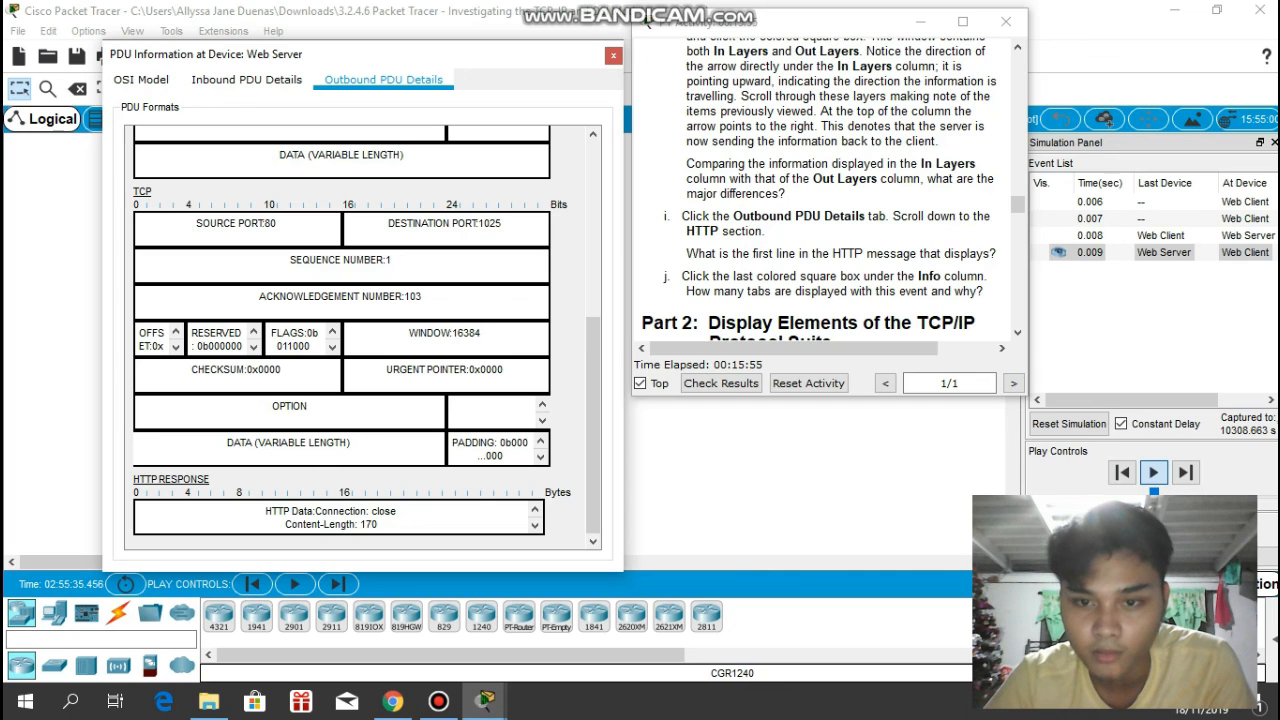
# - Open the PDU information of the last HTTP event at the Web Client and place it beside the instructions
pyautogui.moveTo(1150, 400); pyautogui.dragTo(1197, 400)
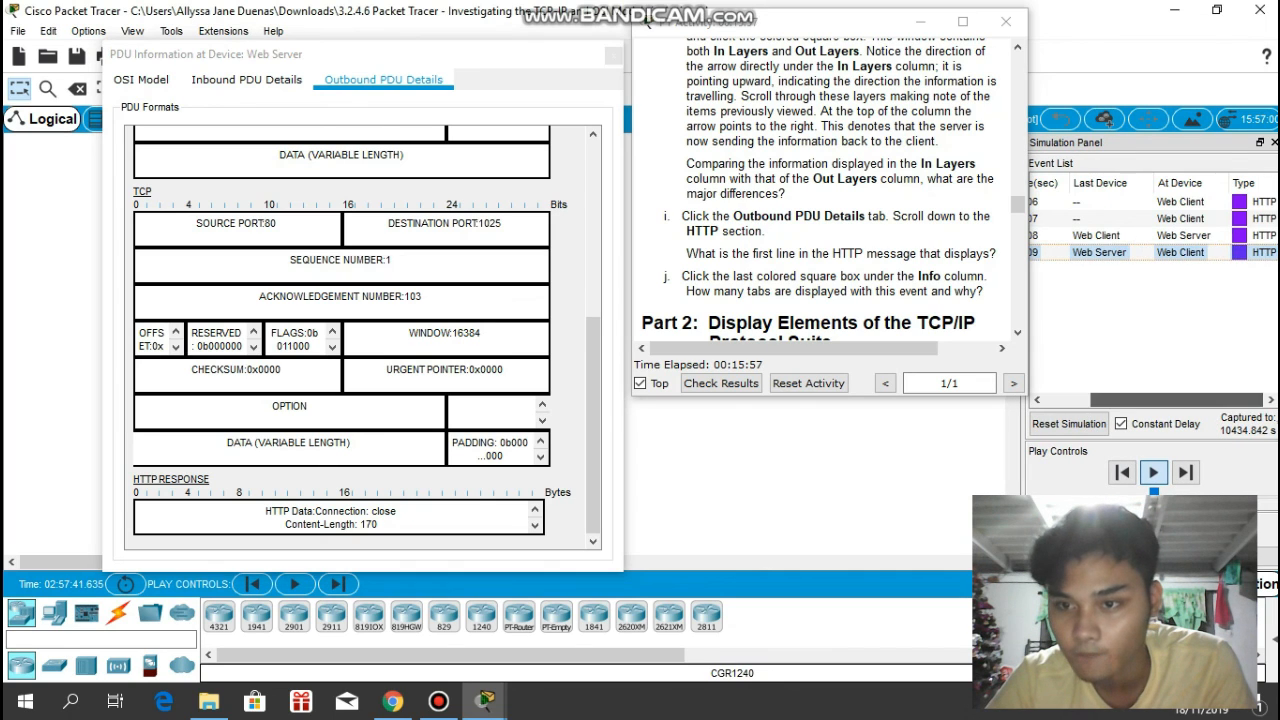
pyautogui.click(1240, 253)
pyautogui.click(440, 325)
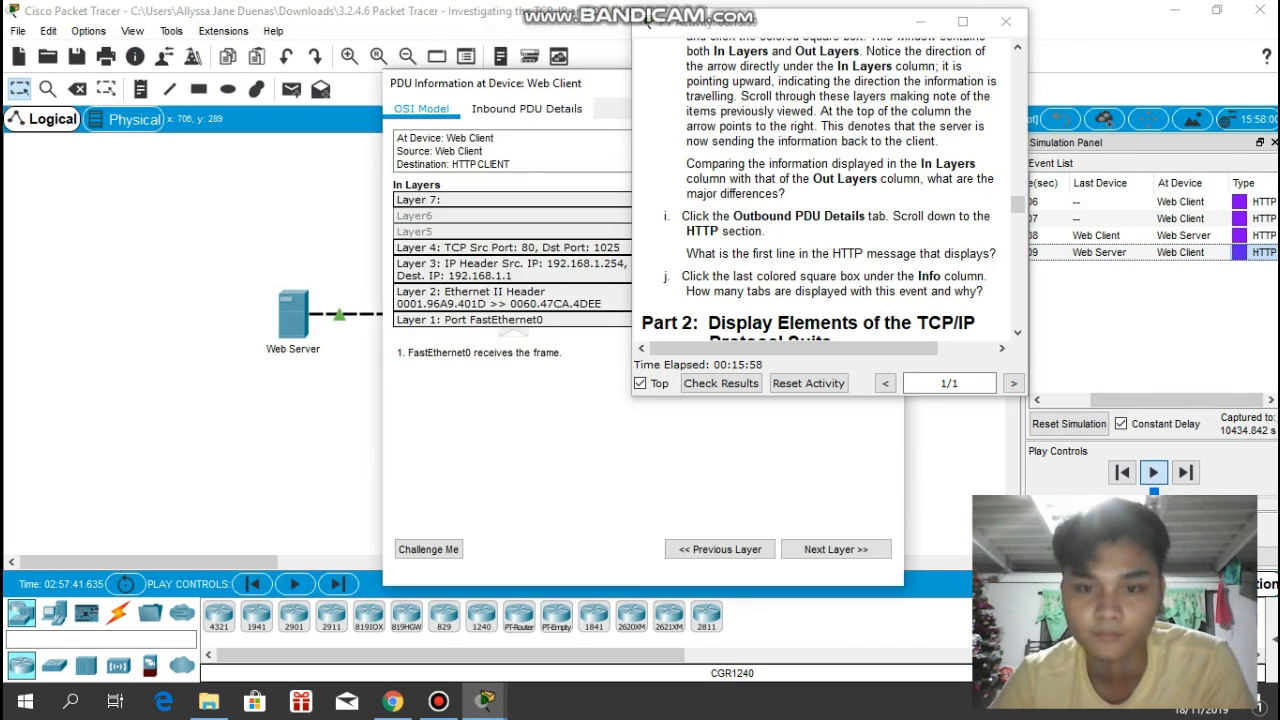
pyautogui.moveTo(588, 92); pyautogui.dragTo(300, 66)
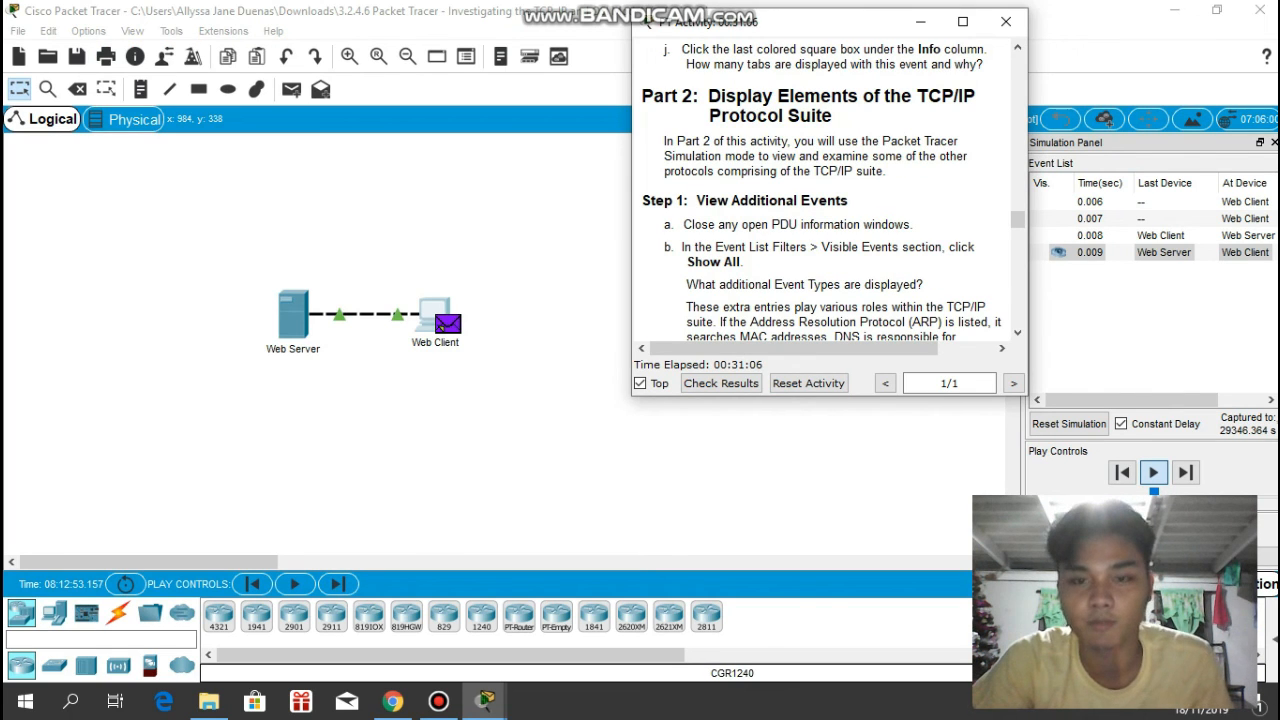
# - Read Part 2 Step 1 and show all event types in the simulation's event list
pyautogui.click(1152, 480)
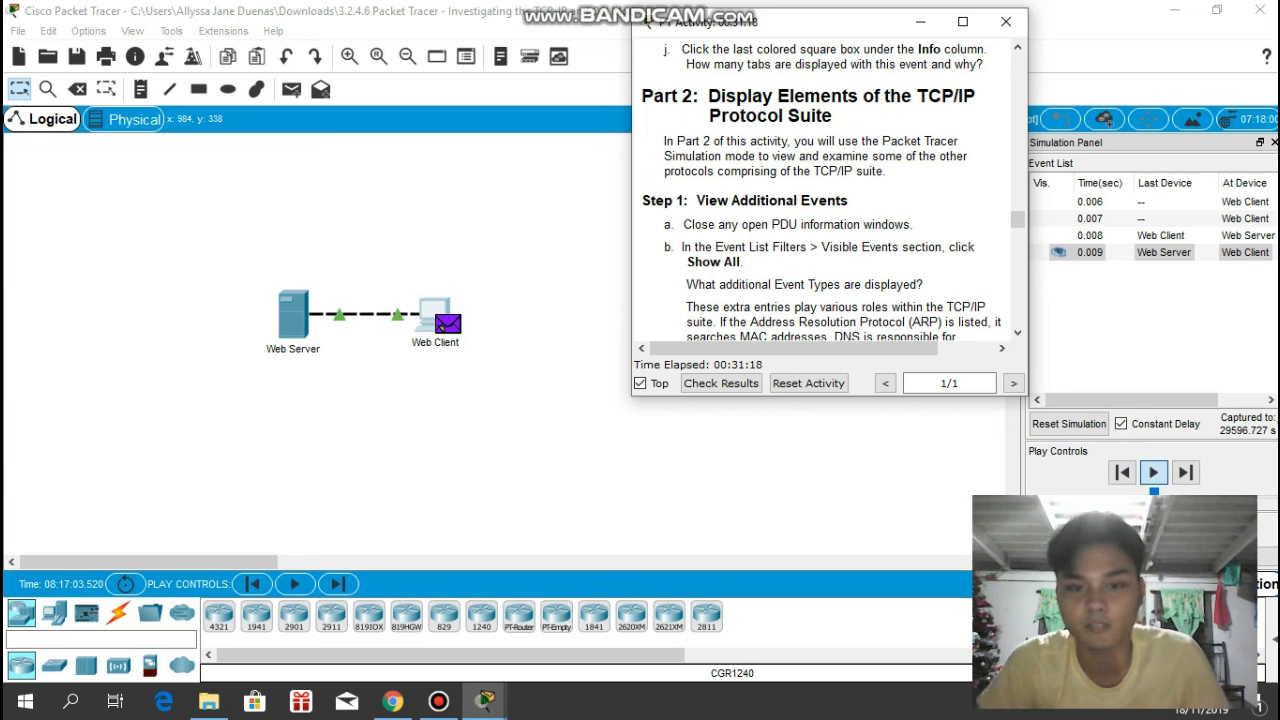
pyautogui.scroll(1, 822, 190)
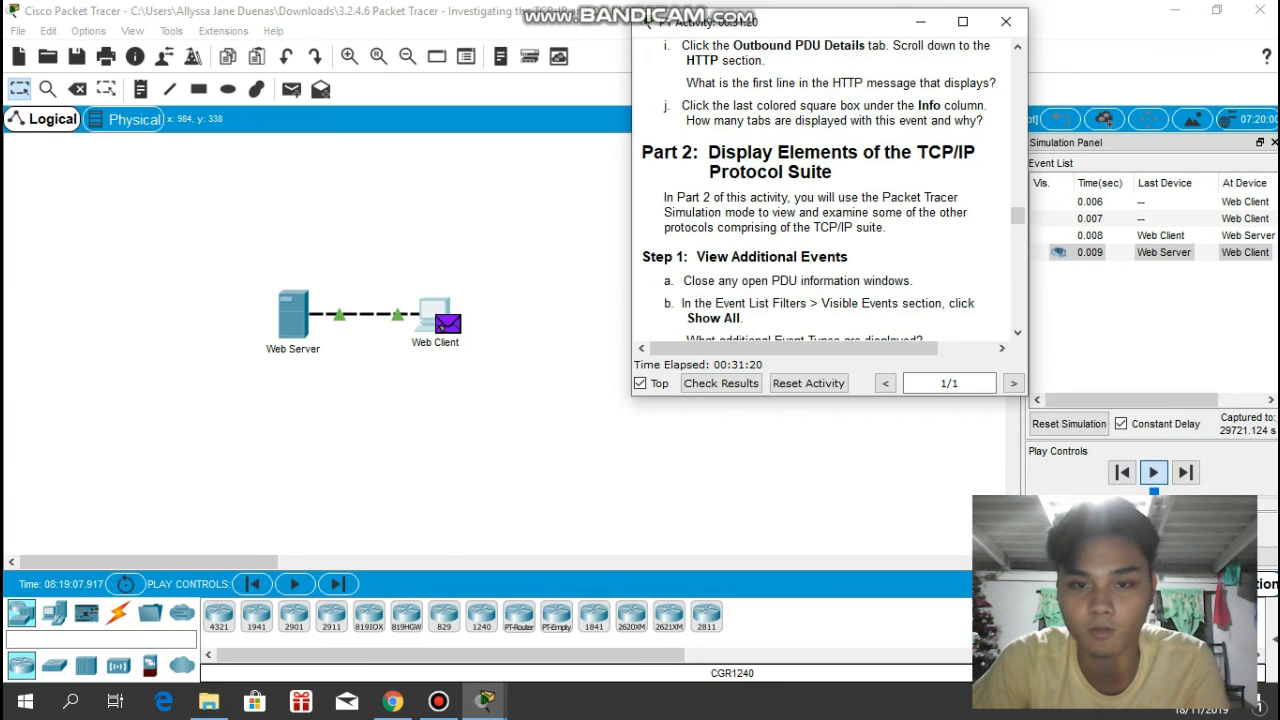
pyautogui.scroll(-2, 822, 190)
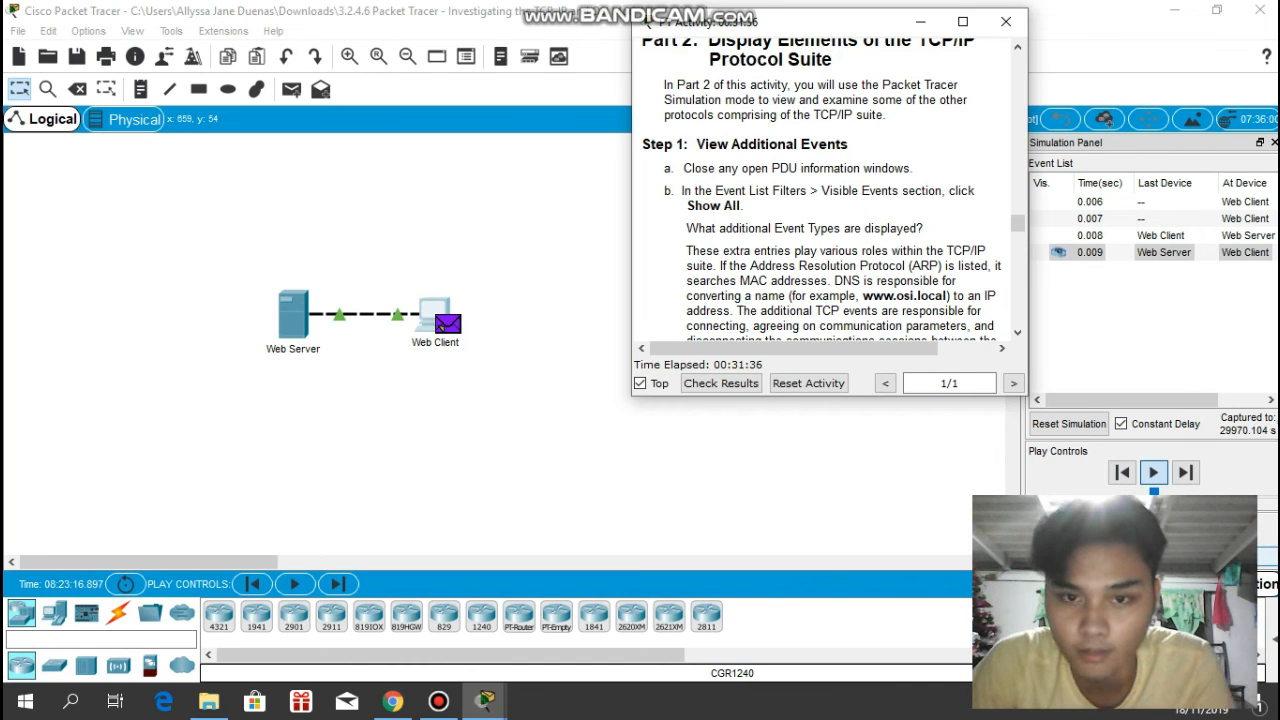
pyautogui.click(1152, 480)
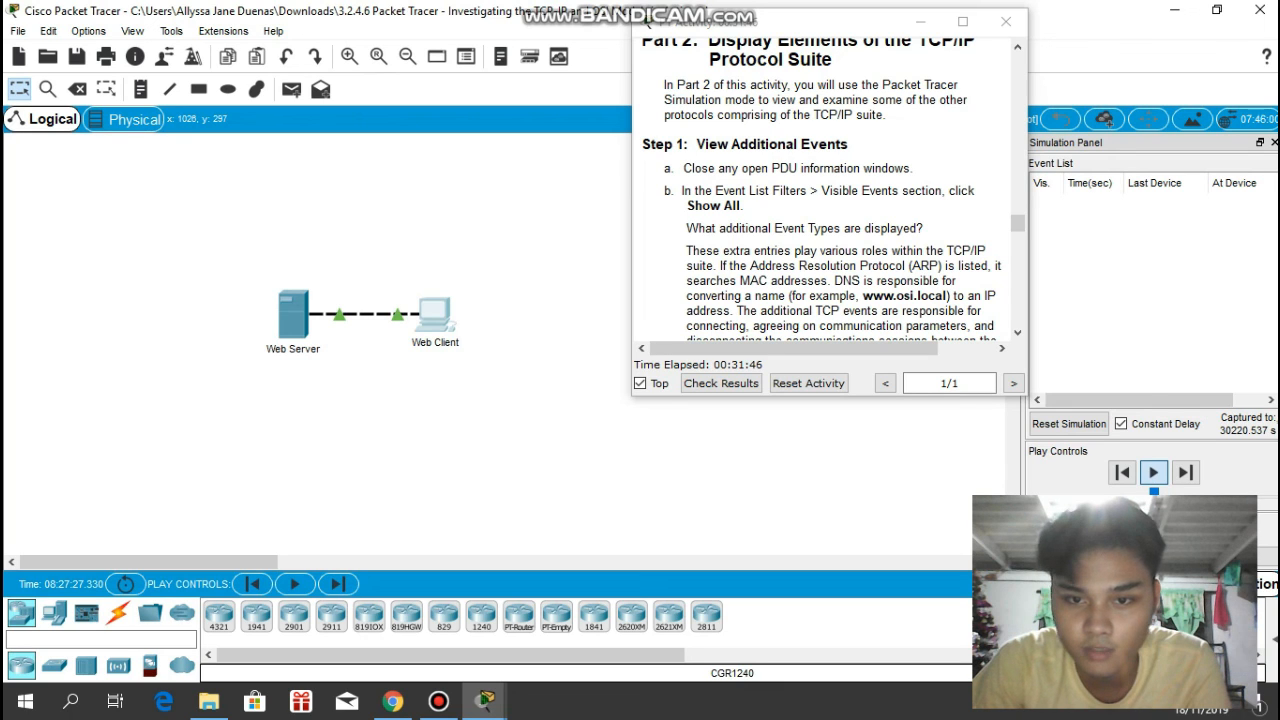
pyautogui.scroll(-2, 830, 240)
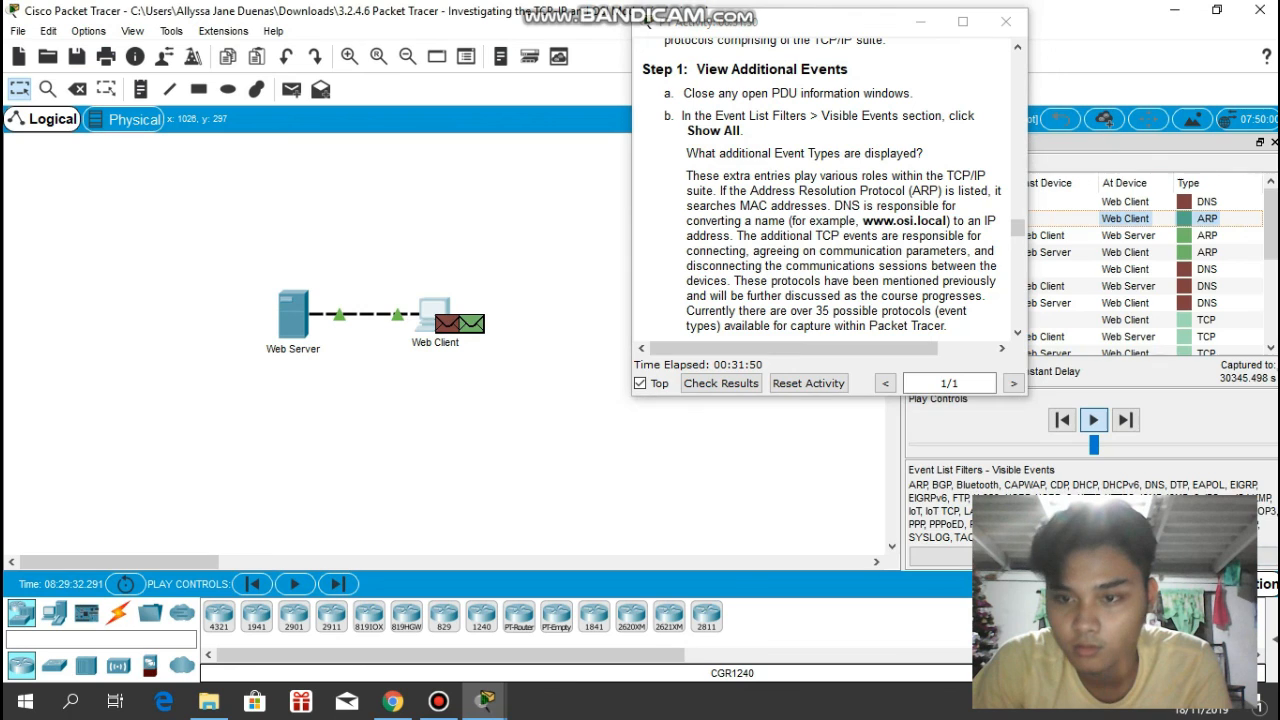
# - Open the PDU information of the first DNS event beside the instructions and examine its Layer 7 description in the OSI Model
pyautogui.moveTo(780, 21); pyautogui.dragTo(687, 16)
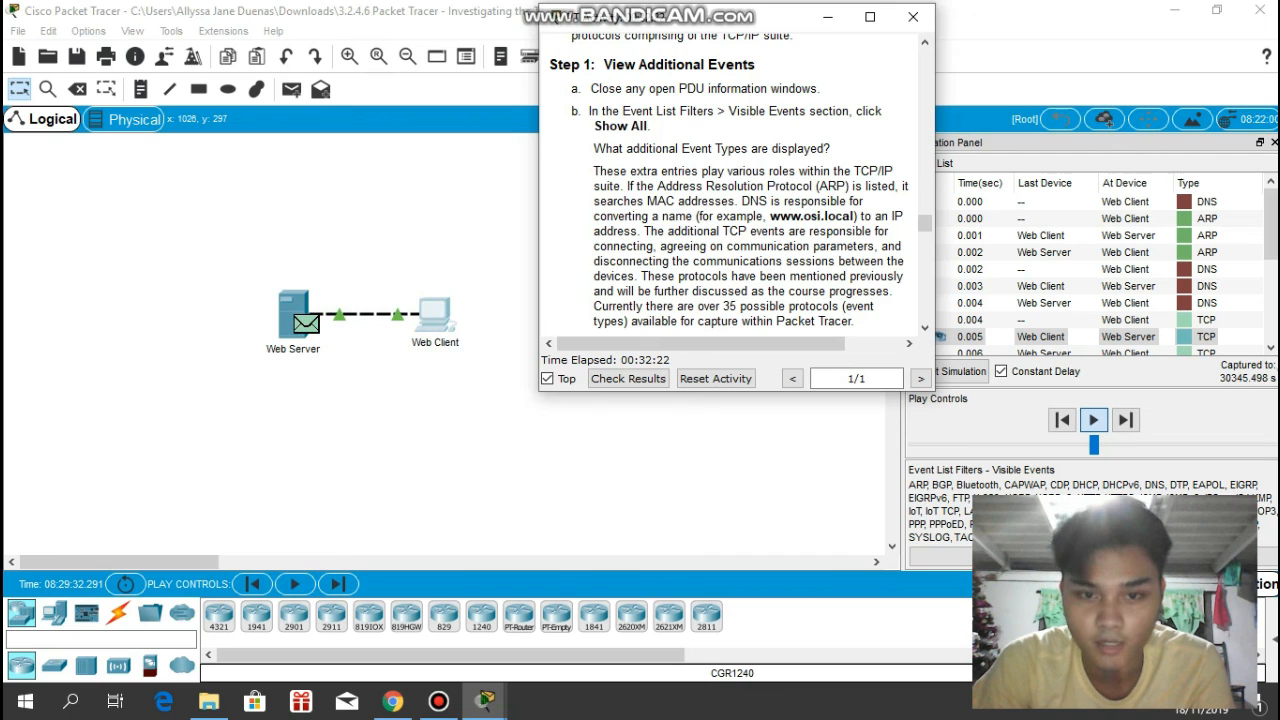
pyautogui.scroll(-1, 737, 184)
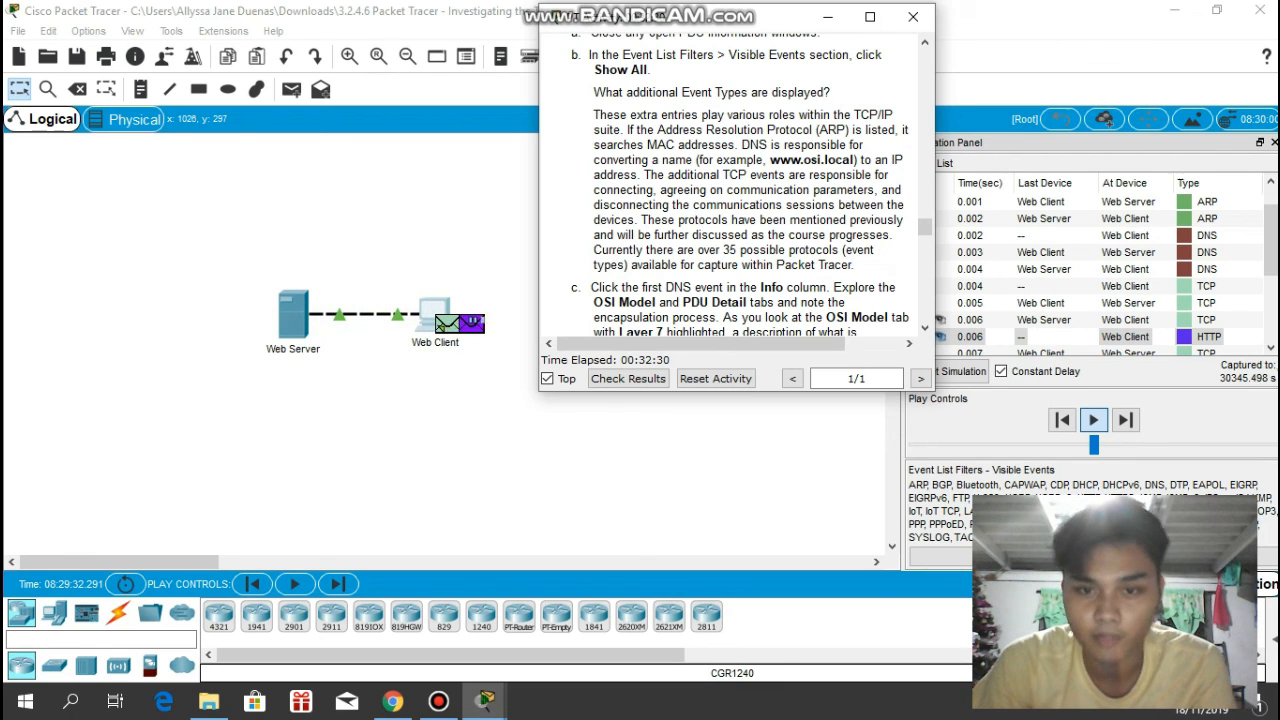
pyautogui.scroll(-2, 737, 184)
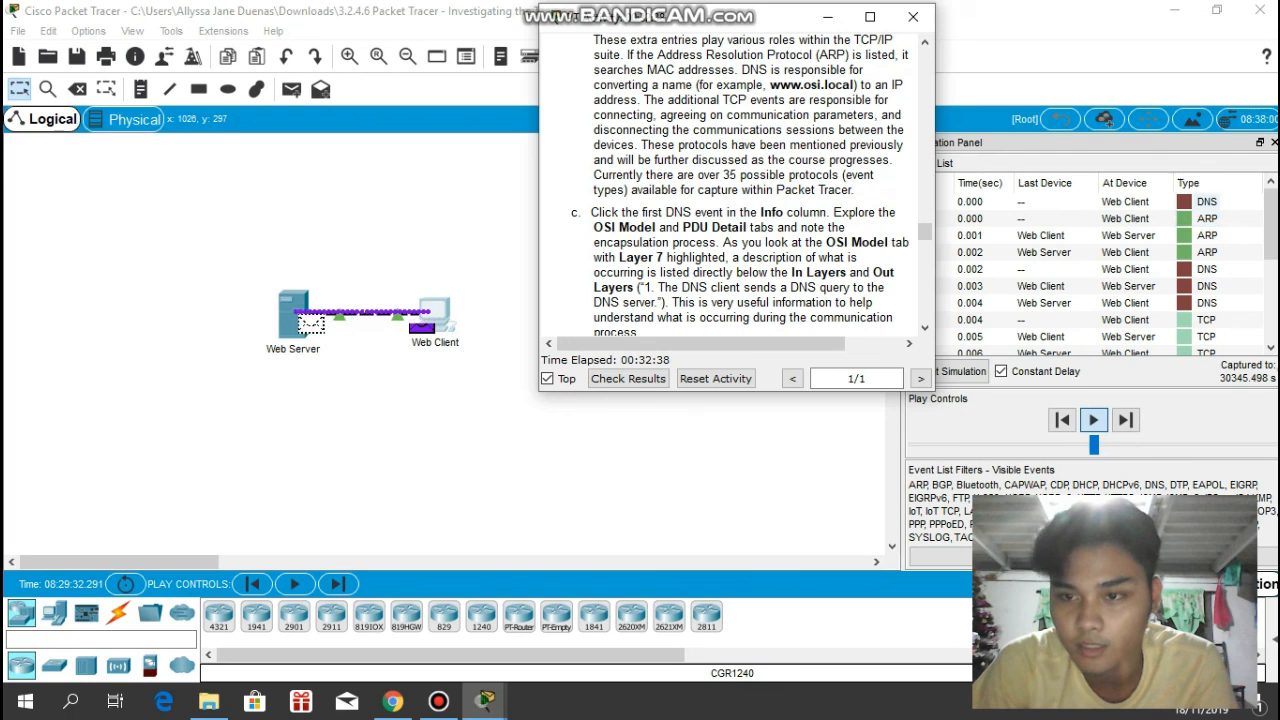
pyautogui.click(1207, 202)
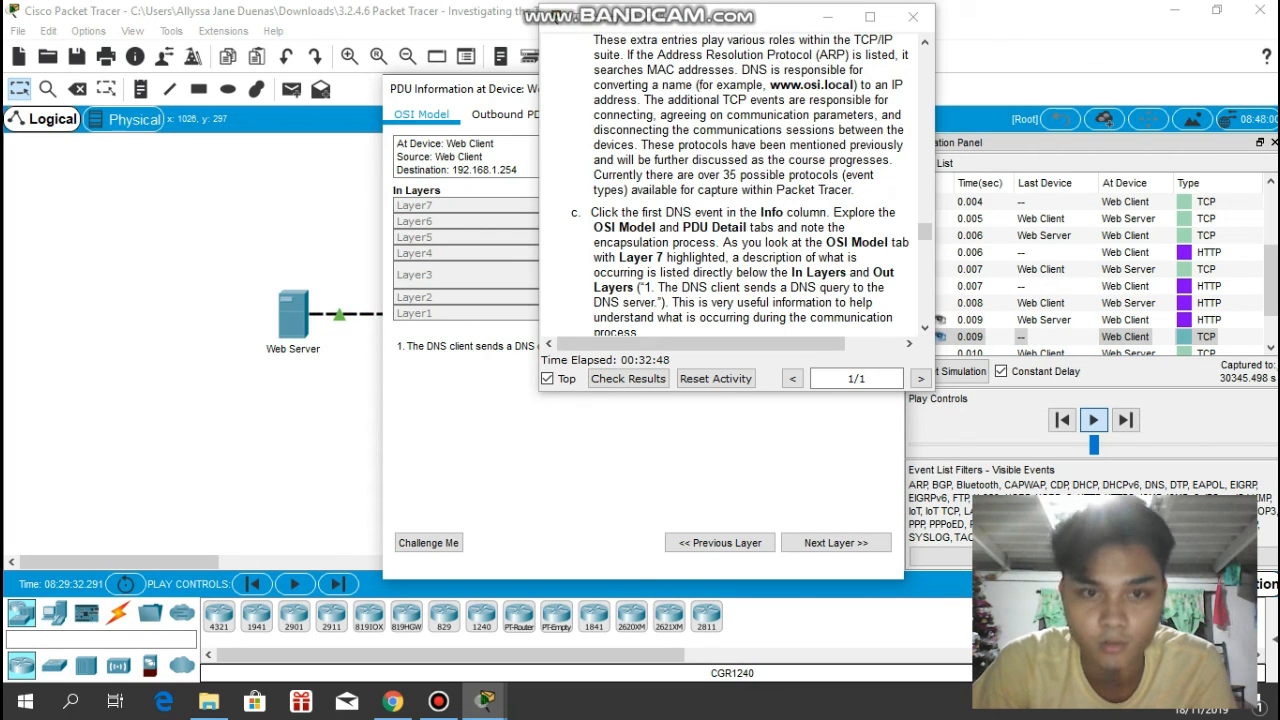
pyautogui.moveTo(460, 88); pyautogui.dragTo(125, 45)
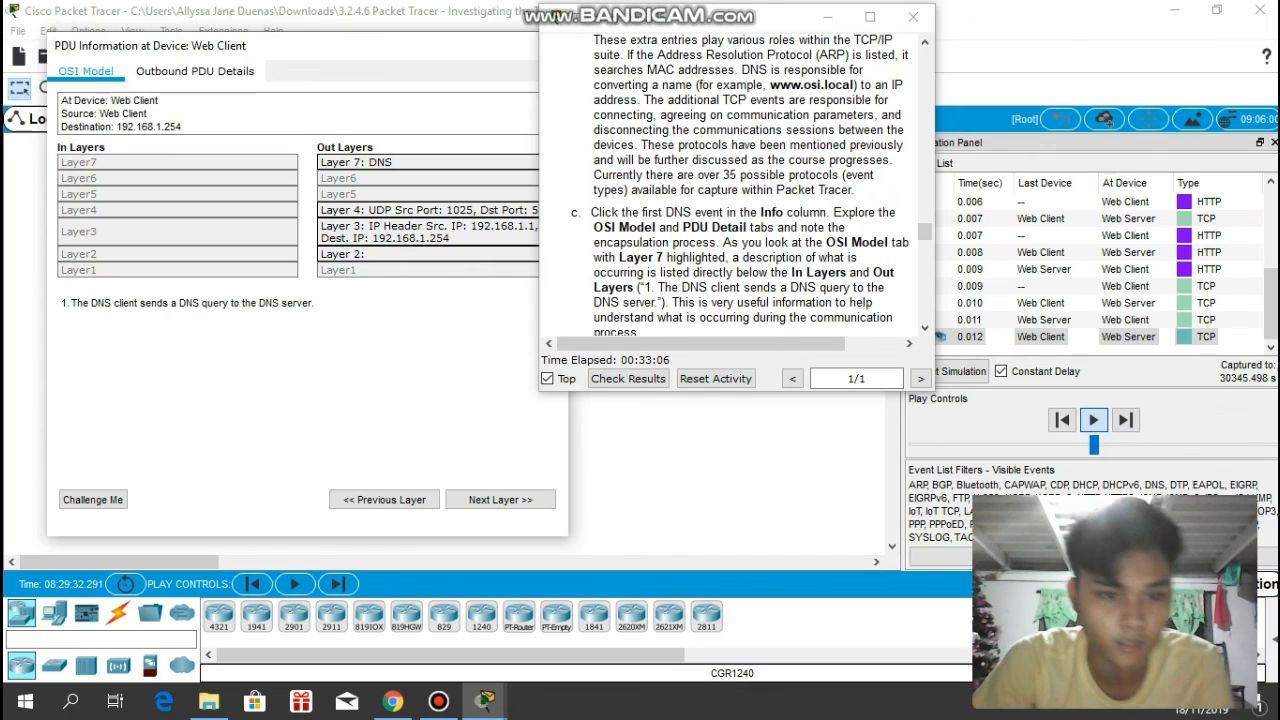
pyautogui.moveTo(313, 302)
pyautogui.mouseDown()
pyautogui.moveTo(61, 302)
pyautogui.moveTo(314, 303)
pyautogui.moveTo(318, 318)
pyautogui.mouseUp()
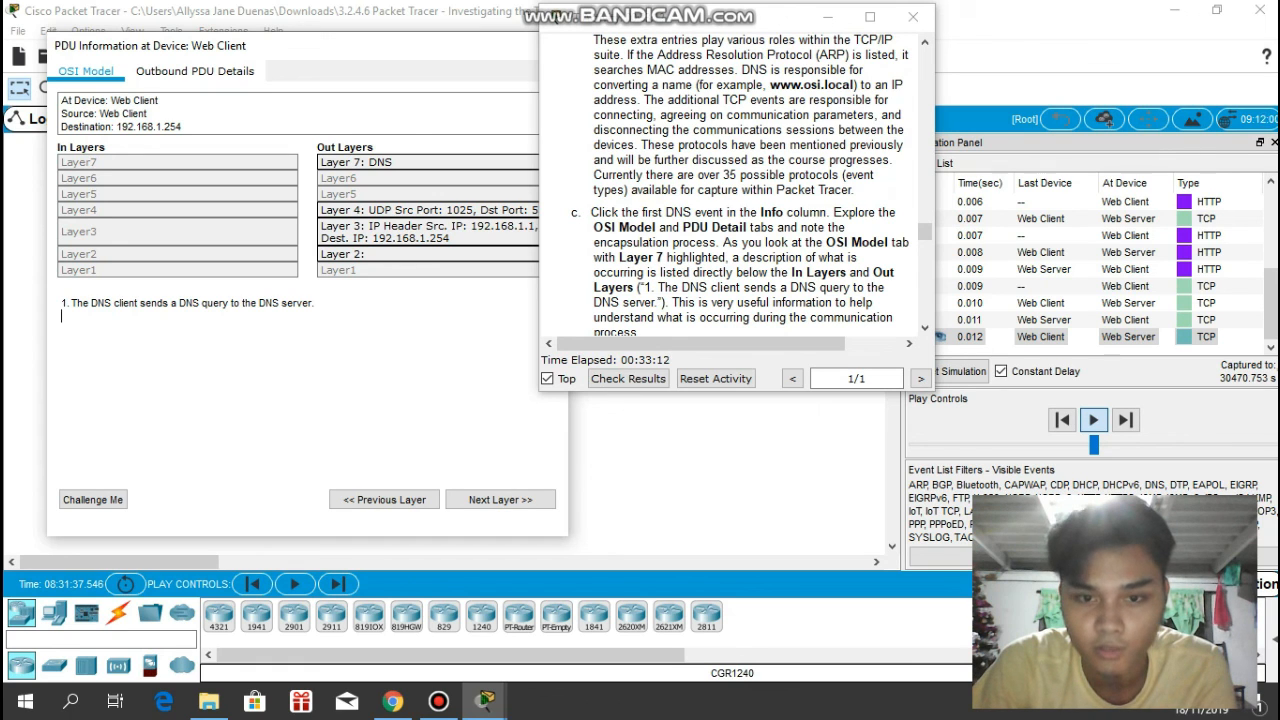
# - Read item d and examine the NAME field of the DNS Query in the Outbound PDU Details, ending back on the OSI Model
pyautogui.scroll(-2, 735, 185)
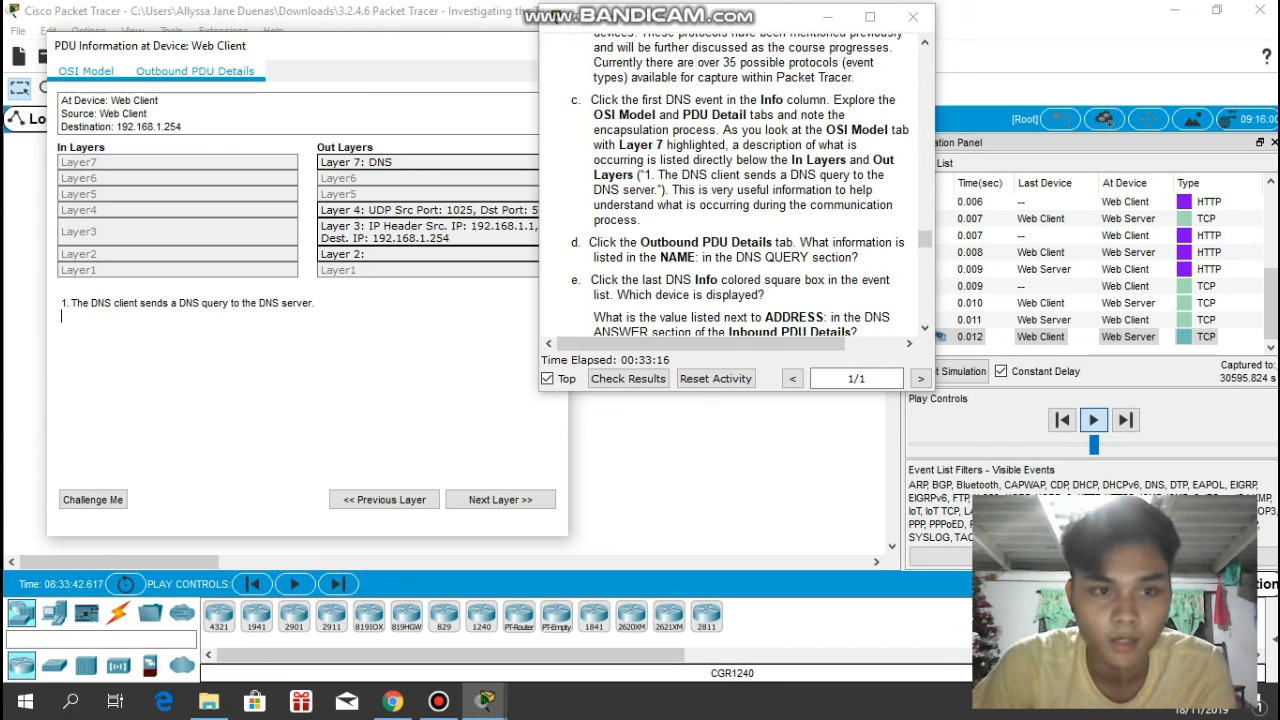
pyautogui.click(195, 71)
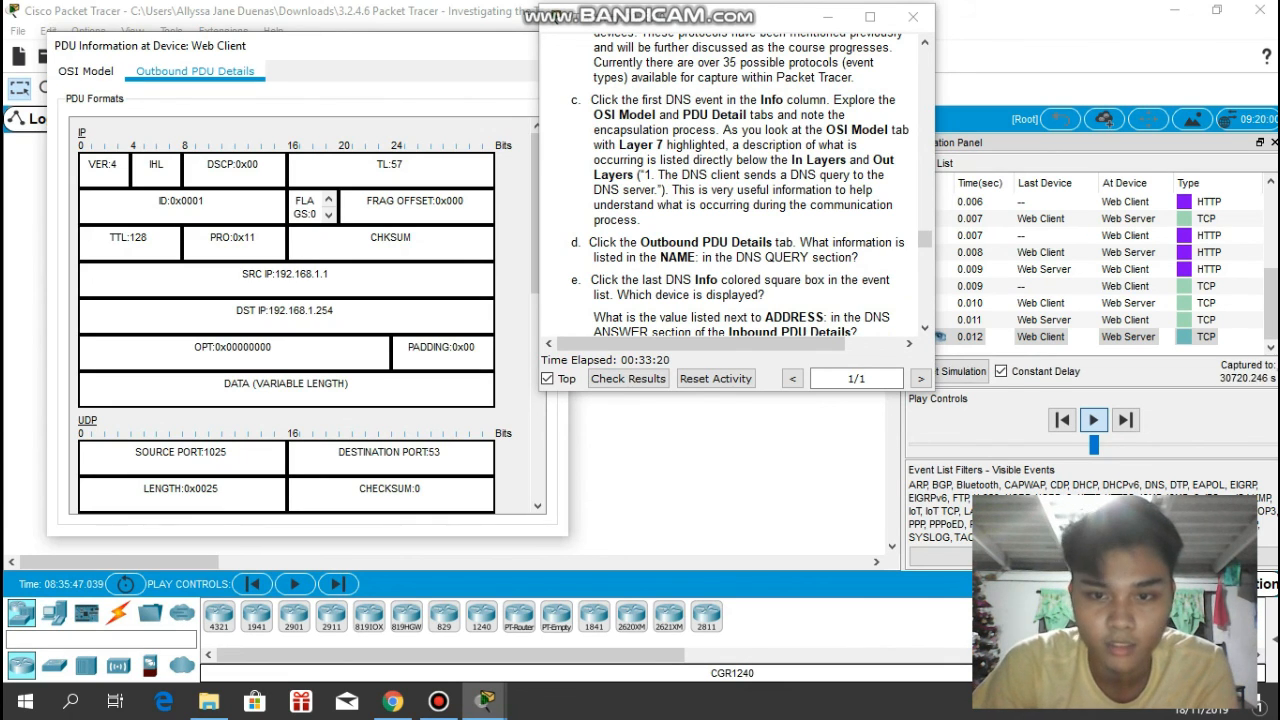
pyautogui.scroll(-5, 307, 315)
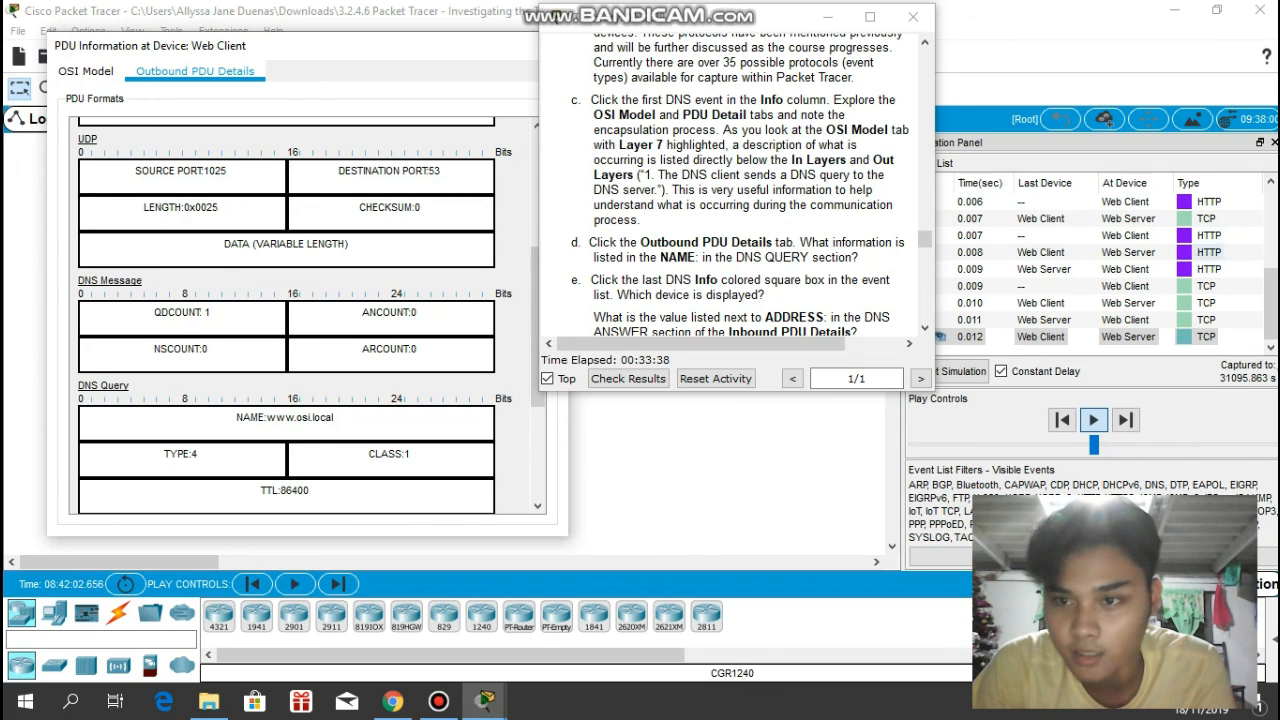
pyautogui.moveTo(1271, 300); pyautogui.dragTo(1271, 218)
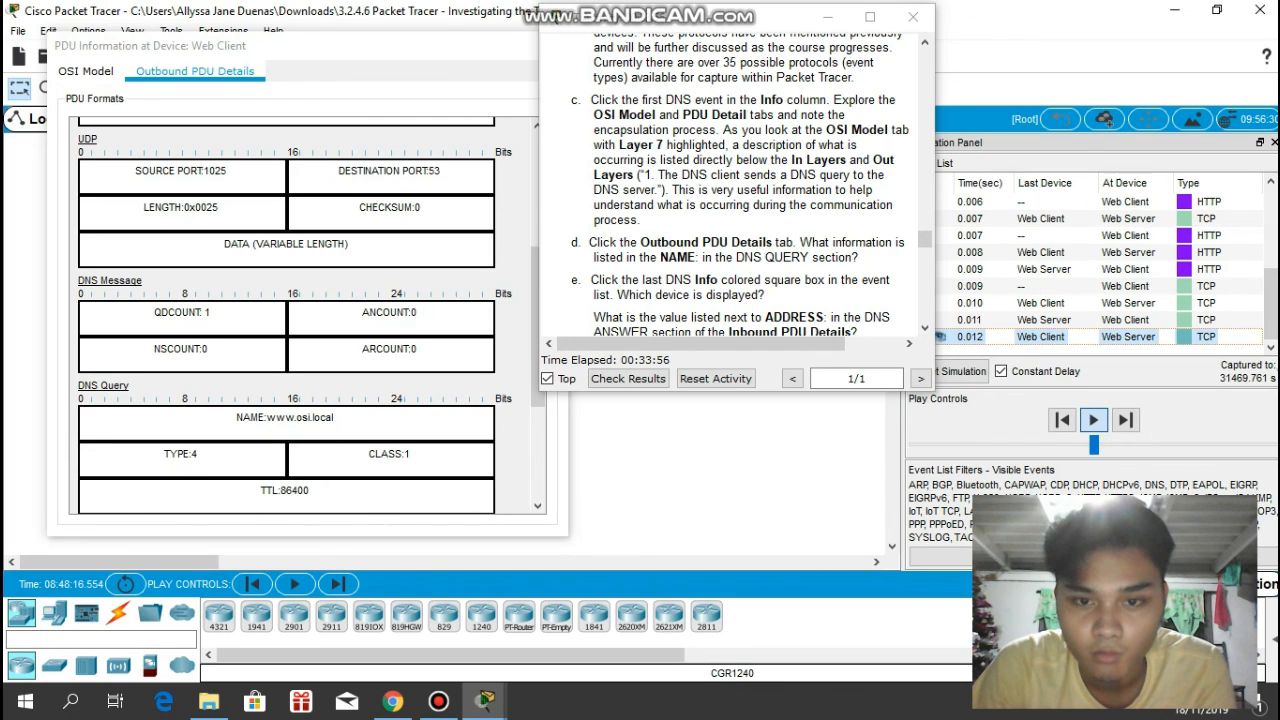
pyautogui.click(86, 71)
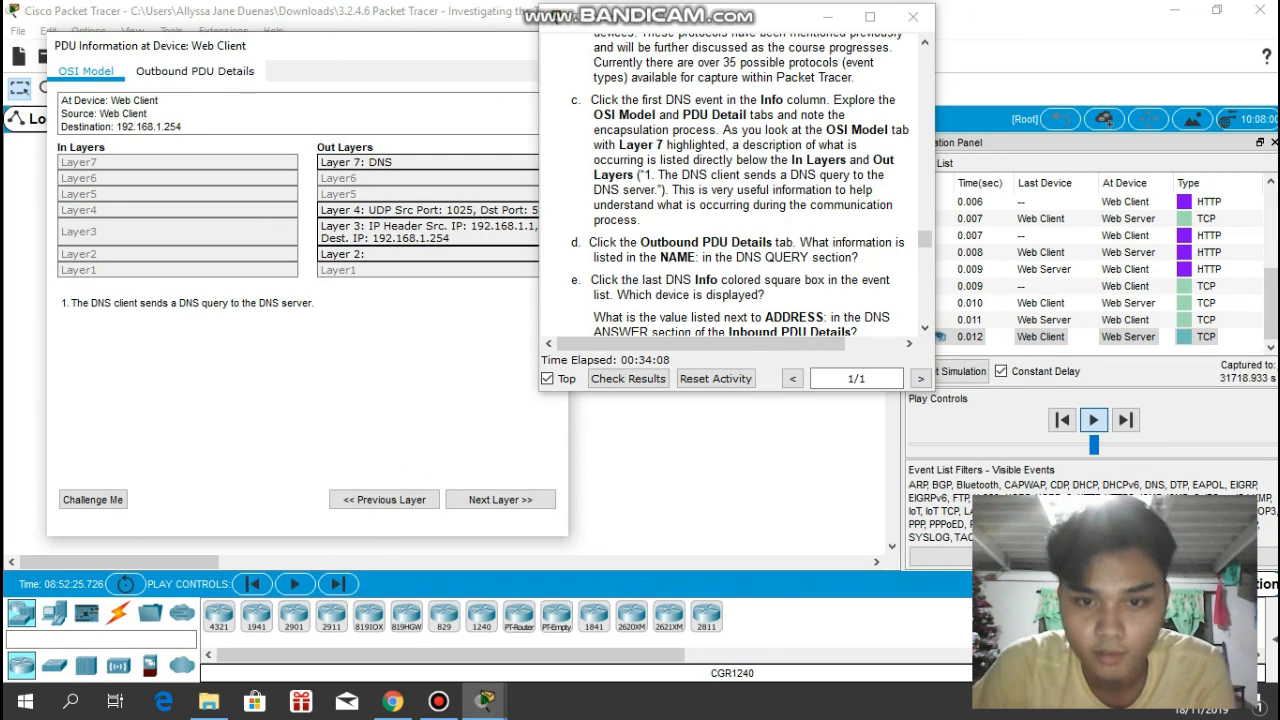
# - Read item e, view the PDU information of the Web Client's DNS event at 0.002 s, and close it
pyautogui.scroll(-1, 735, 185)
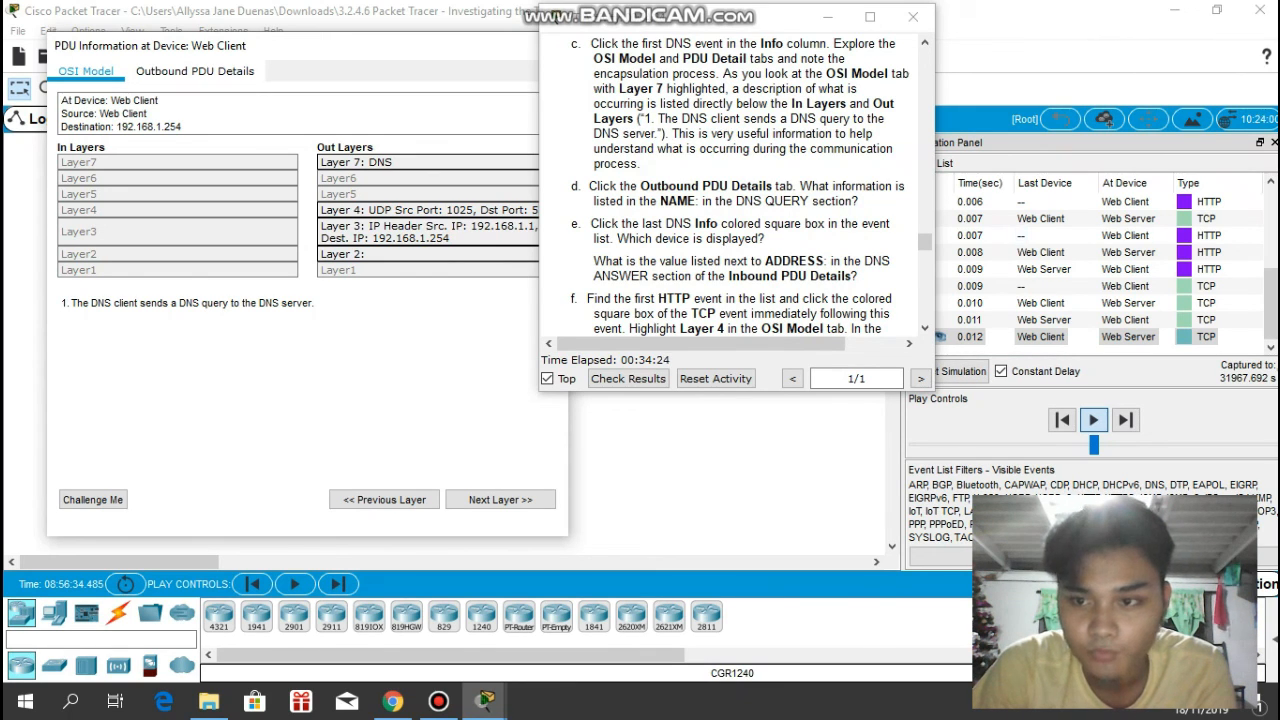
pyautogui.moveTo(1270, 304); pyautogui.dragTo(1270, 230)
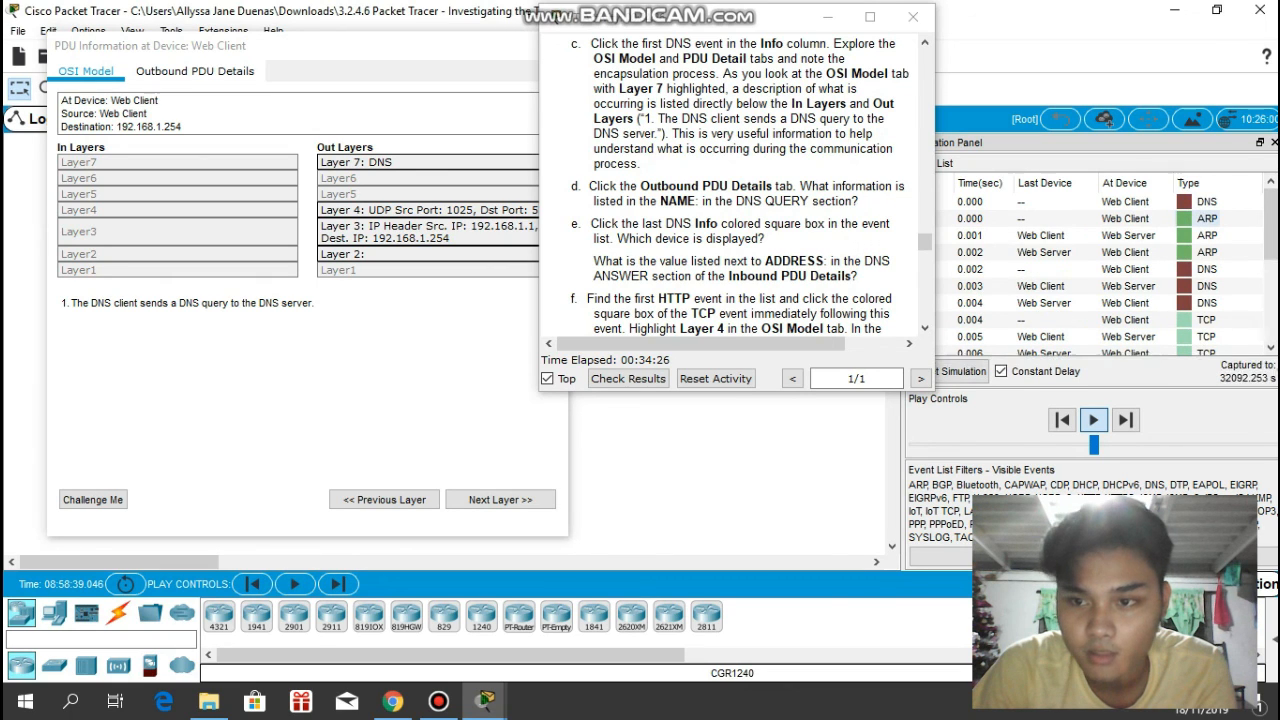
pyautogui.click(1194, 269)
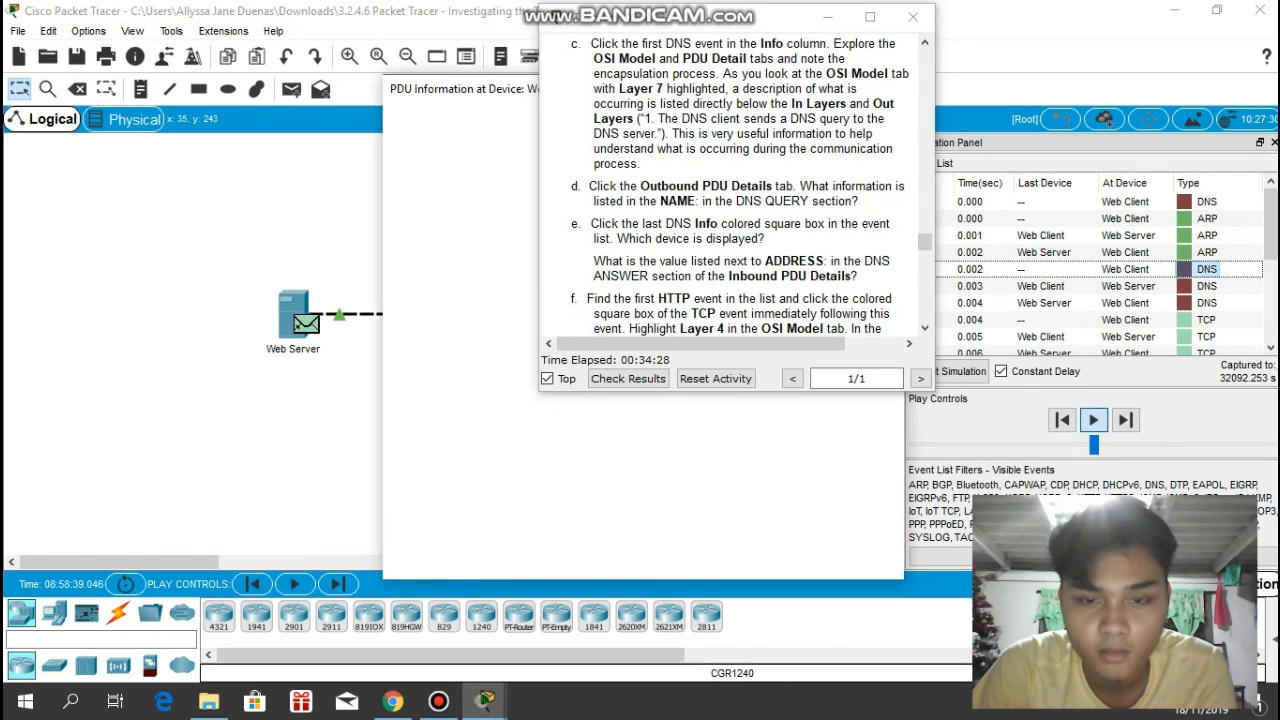
pyautogui.moveTo(459, 91); pyautogui.dragTo(100, 52)
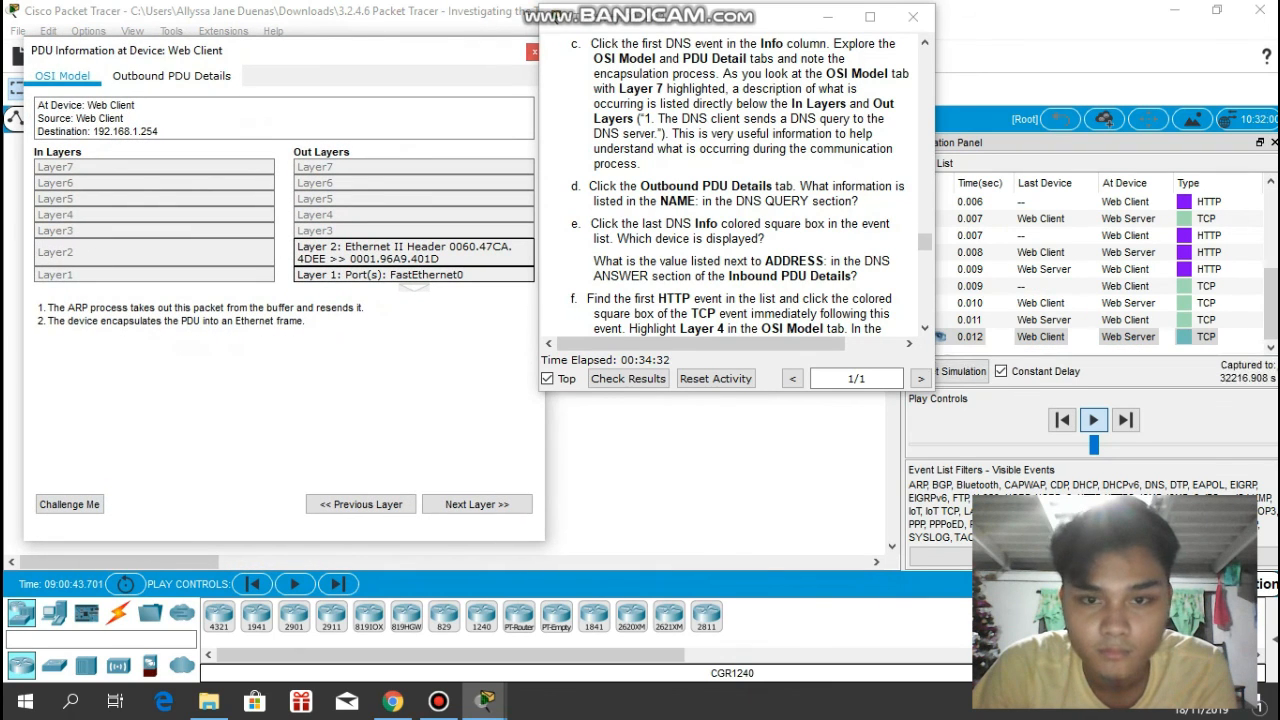
pyautogui.click(532, 52)
# - Open the PDU information of the first HTTP event at the Web Client and show its outbound Layer 4 details beside the instructions
pyautogui.scroll(-1, 730, 200)
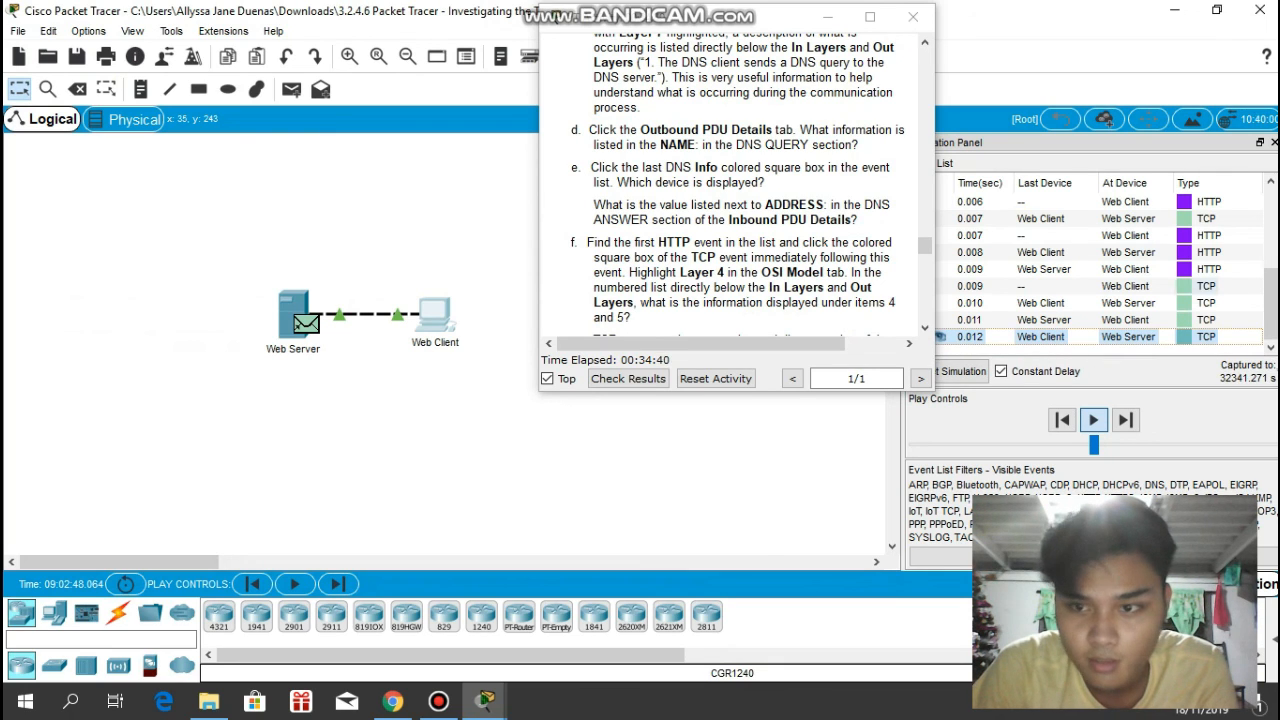
pyautogui.scroll(3, 1100, 270)
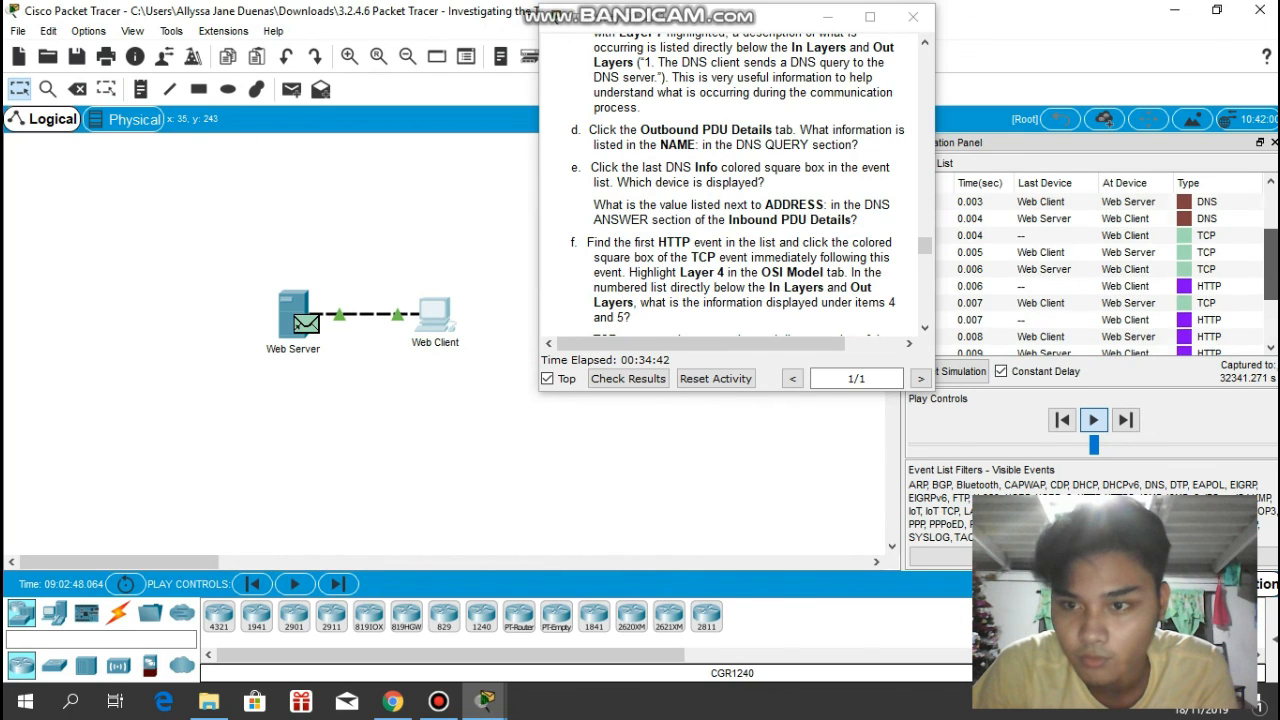
pyautogui.moveTo(1271, 248)
pyautogui.mouseDown()
pyautogui.moveTo(1271, 306)
pyautogui.moveTo(1271, 228)
pyautogui.moveTo(1271, 256)
pyautogui.mouseUp()
pyautogui.click(1187, 303)
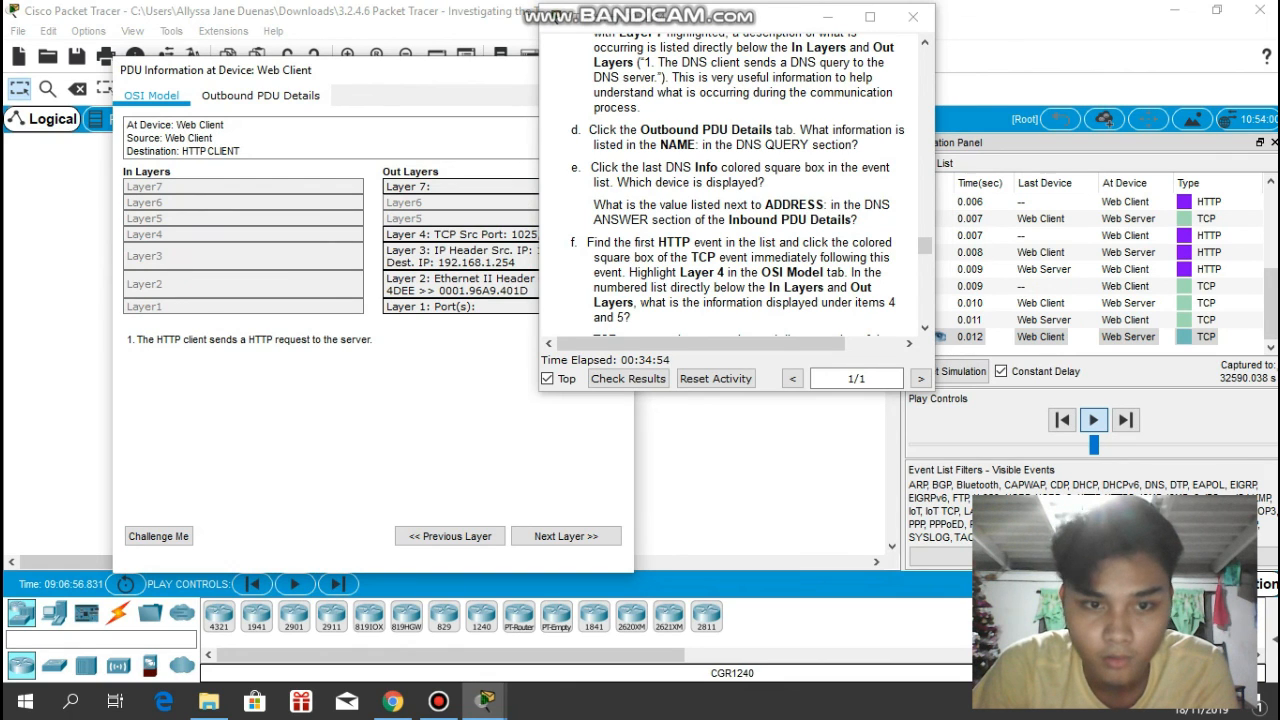
pyautogui.click(460, 235)
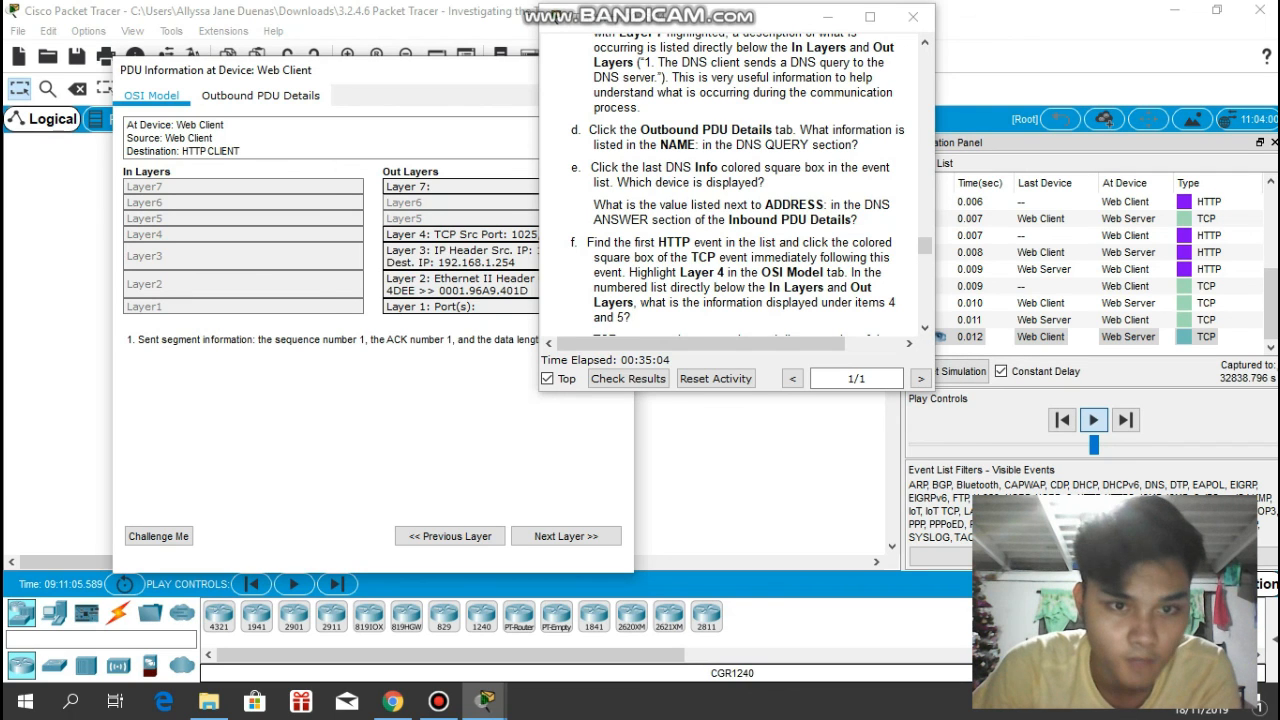
pyautogui.moveTo(367, 78); pyautogui.dragTo(272, 58)
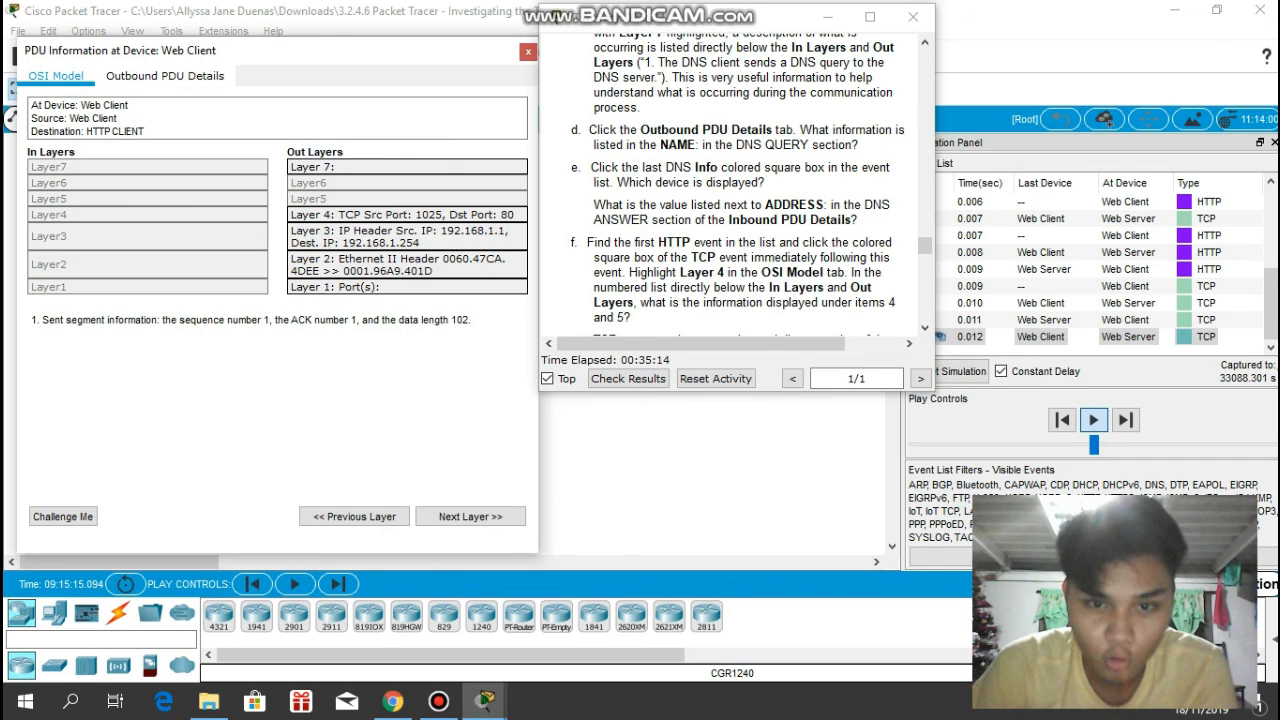
# - Read items f and g and open the PDU information of the last TCP event with its Layer 4 details beside the instructions
pyautogui.scroll(-5, 750, 185)
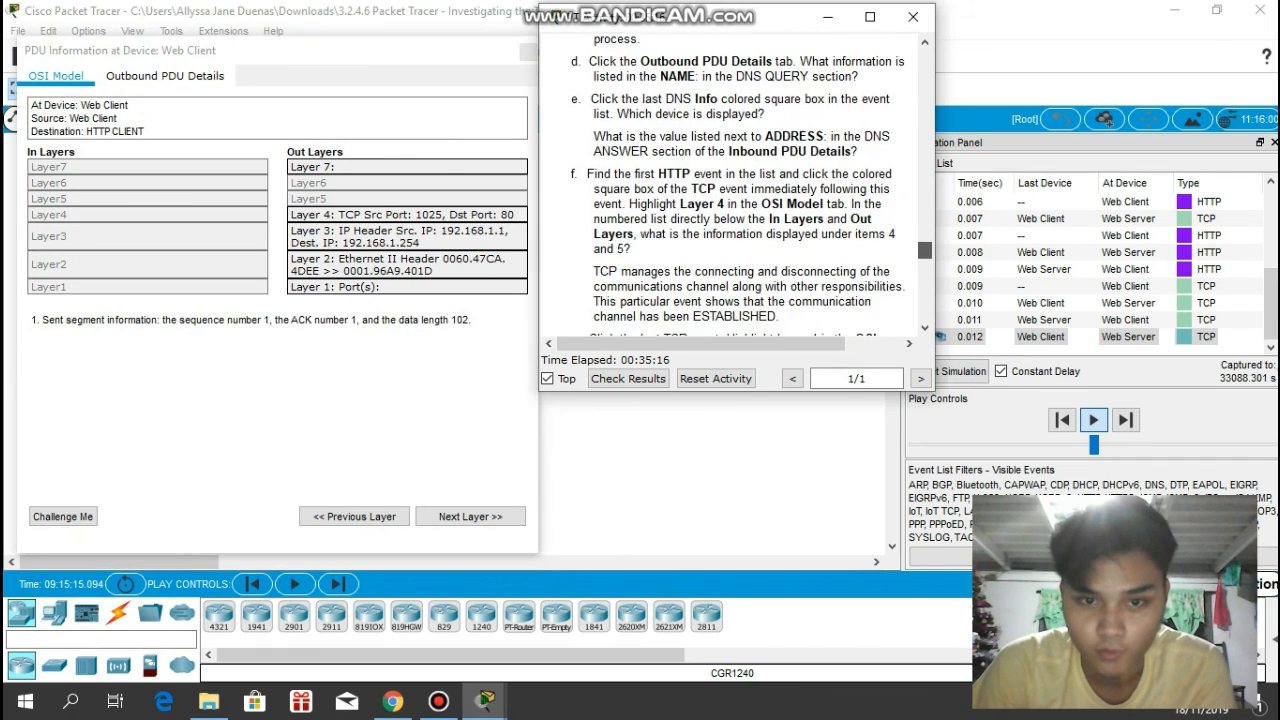
pyautogui.scroll(1, 740, 185)
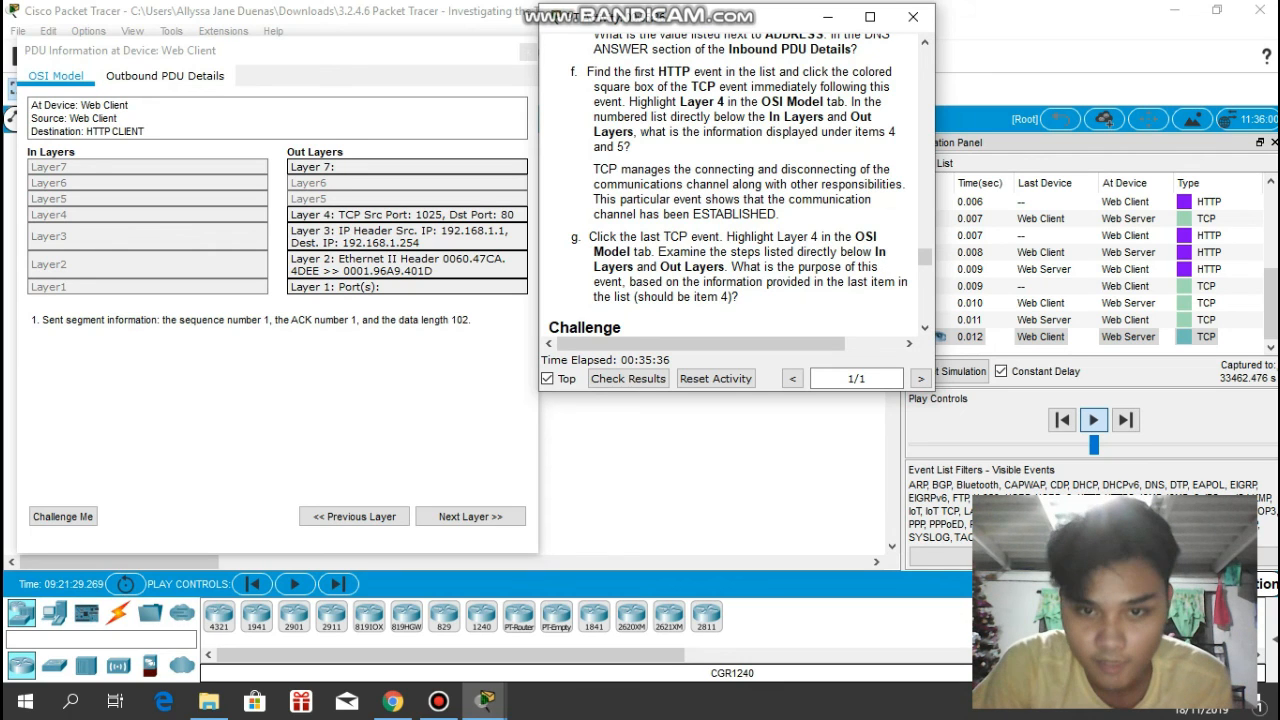
pyautogui.click(1271, 305)
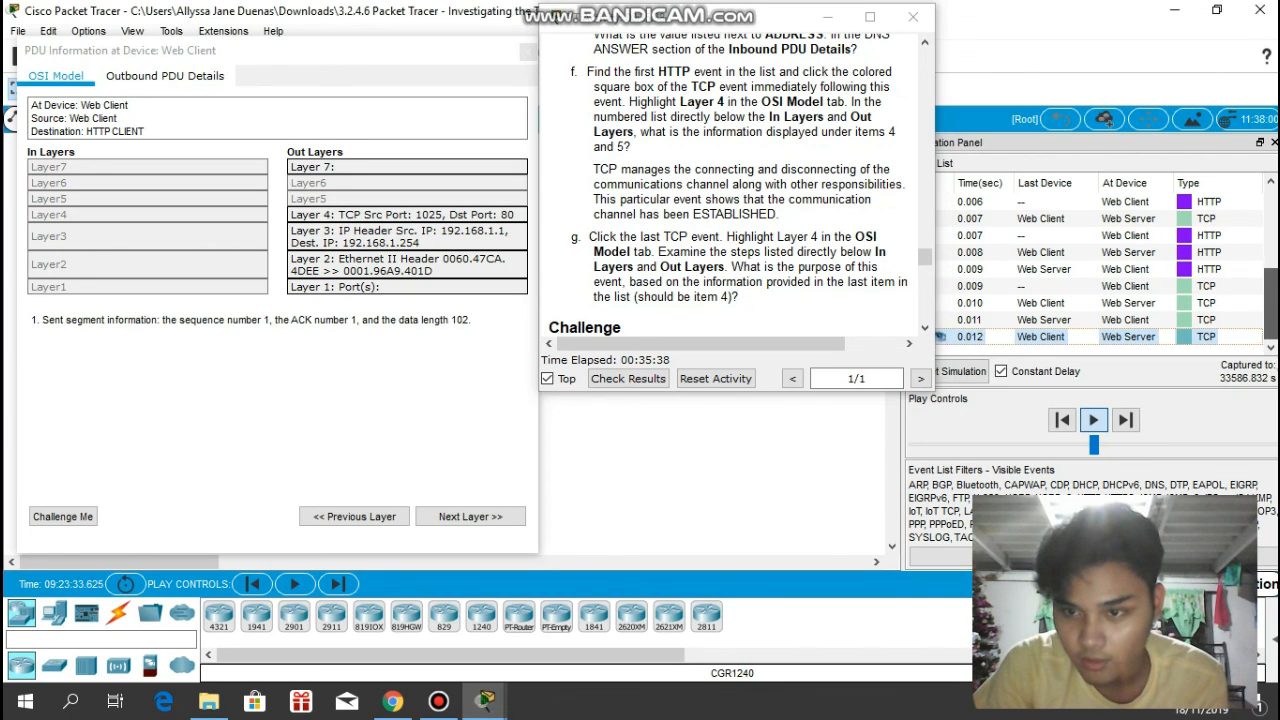
pyautogui.click(1184, 337)
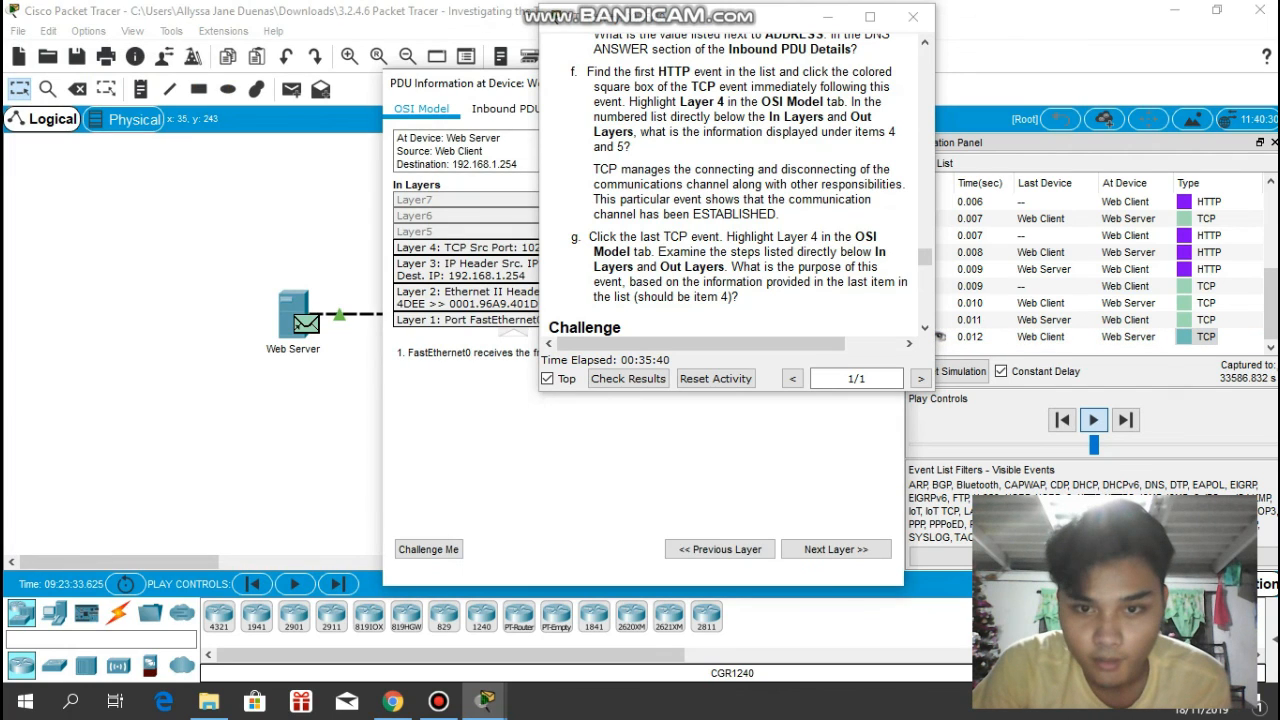
pyautogui.moveTo(505, 83); pyautogui.dragTo(229, 49)
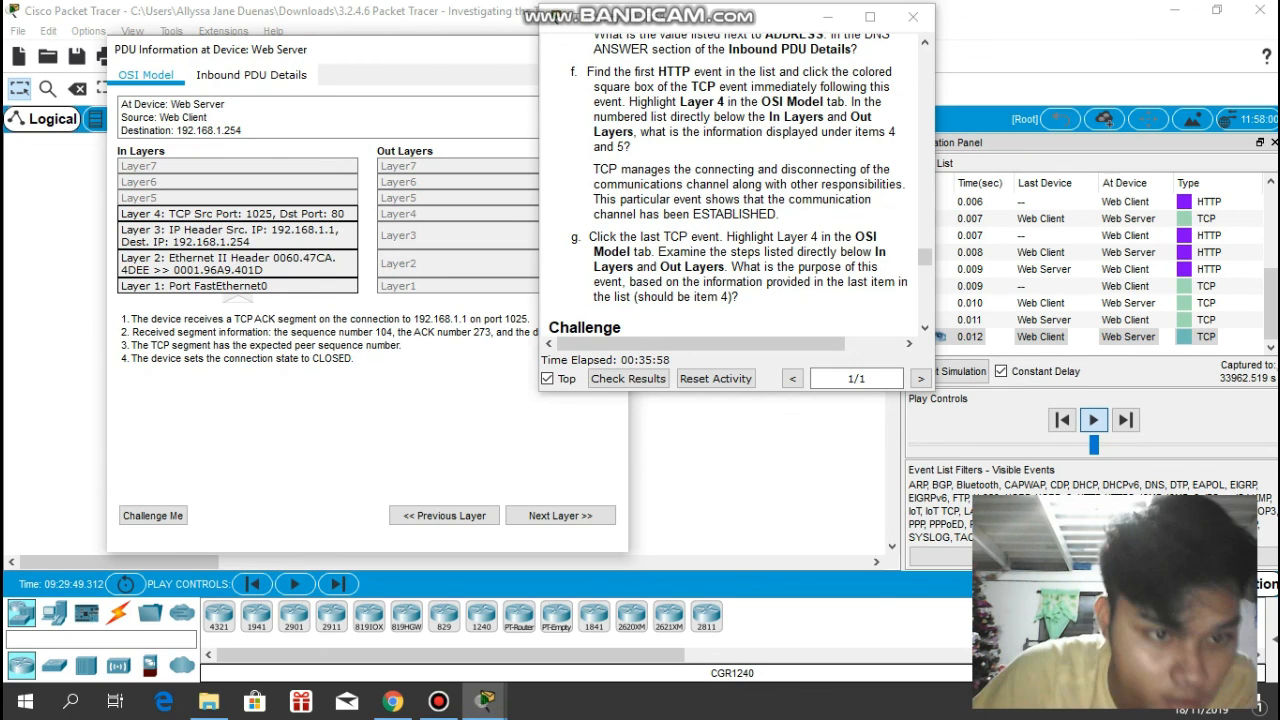
# - Examine the numbered Layer 4 steps of the last TCP event at the Web Server and close its PDU information
pyautogui.moveTo(355, 358); pyautogui.dragTo(121, 318)
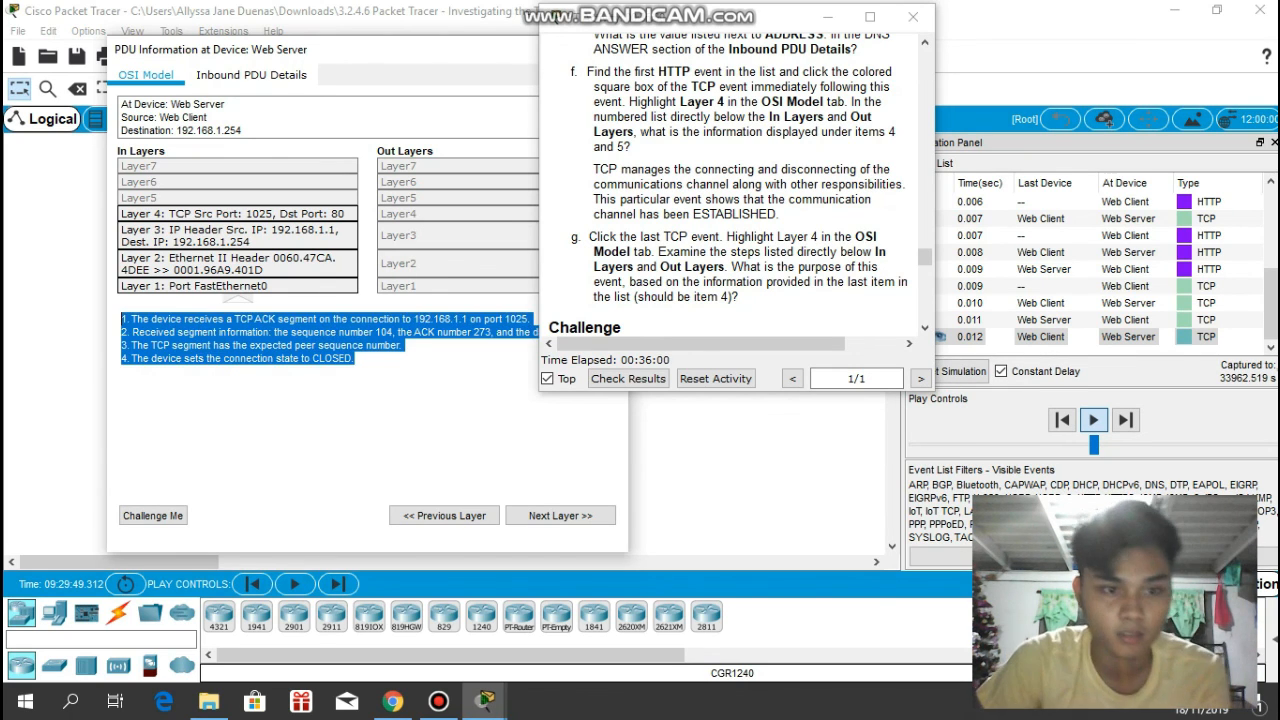
pyautogui.click(122, 371)
pyautogui.moveTo(418, 54); pyautogui.dragTo(346, 62)
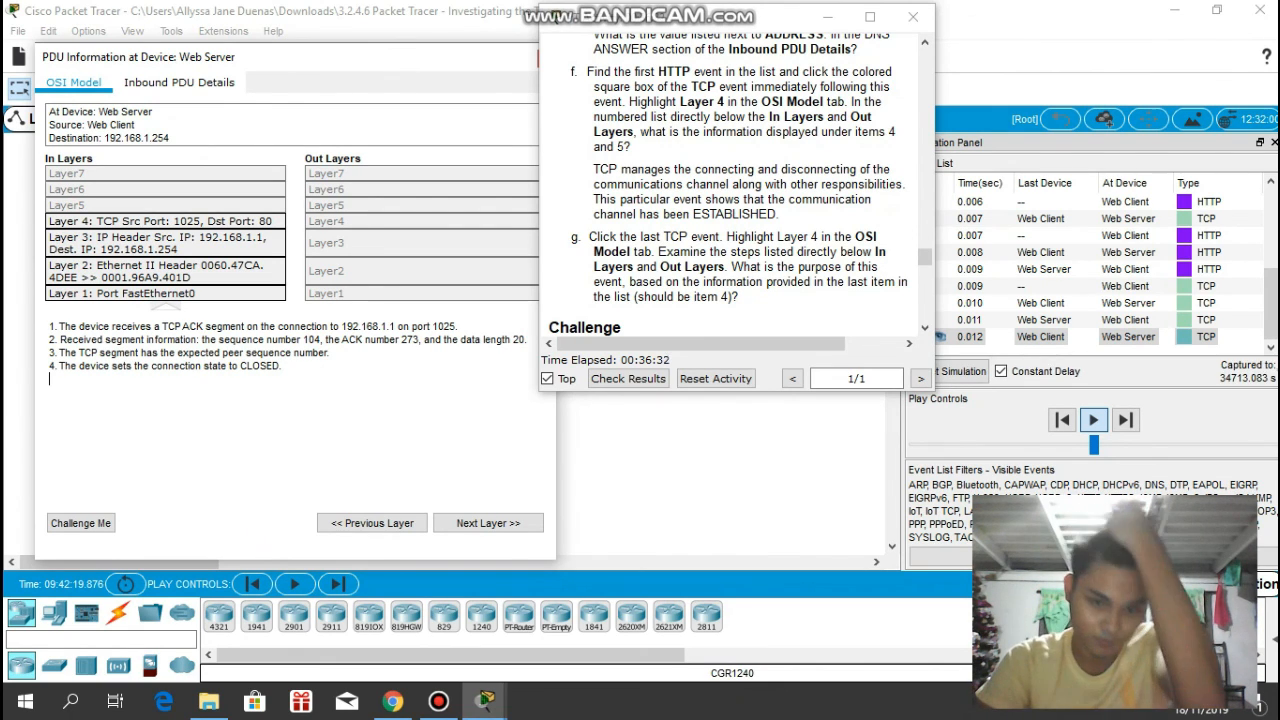
pyautogui.moveTo(484, 58); pyautogui.dragTo(425, 55)
pyautogui.click(488, 55)
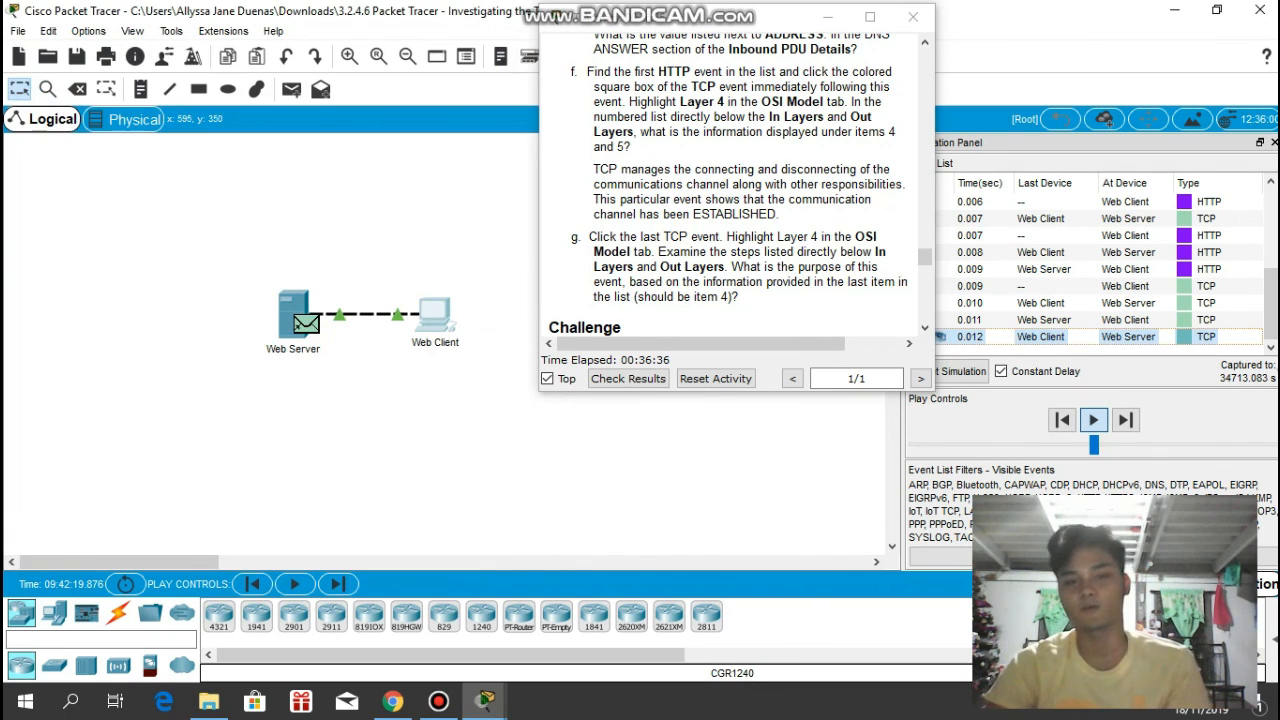